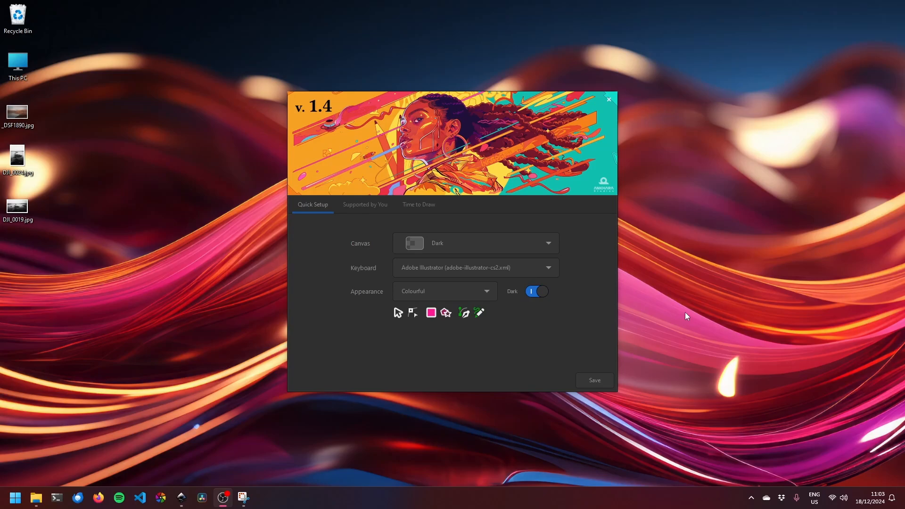
- Create a new A4 (Portrait) document from the print templates and hide the docked dialogs
{"action": "left_click", "coordinate": [334, 287]}
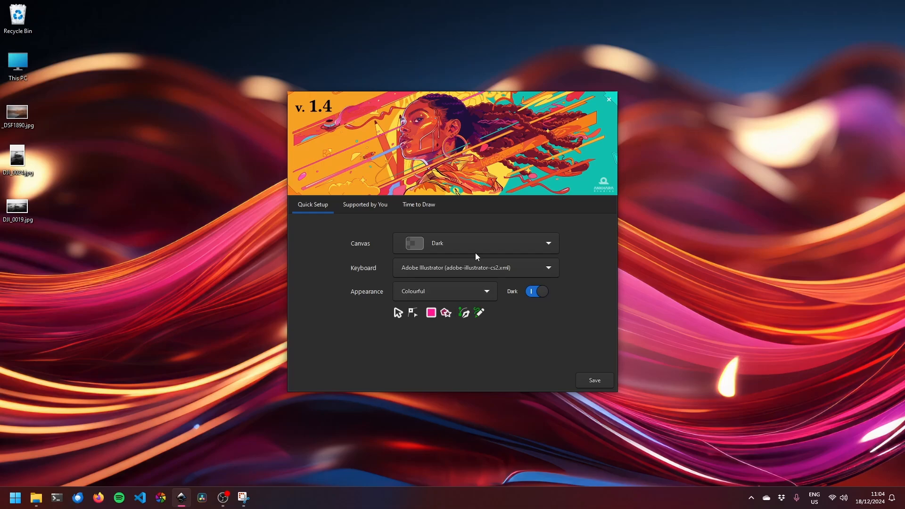
{"action": "left_click", "coordinate": [409, 211]}
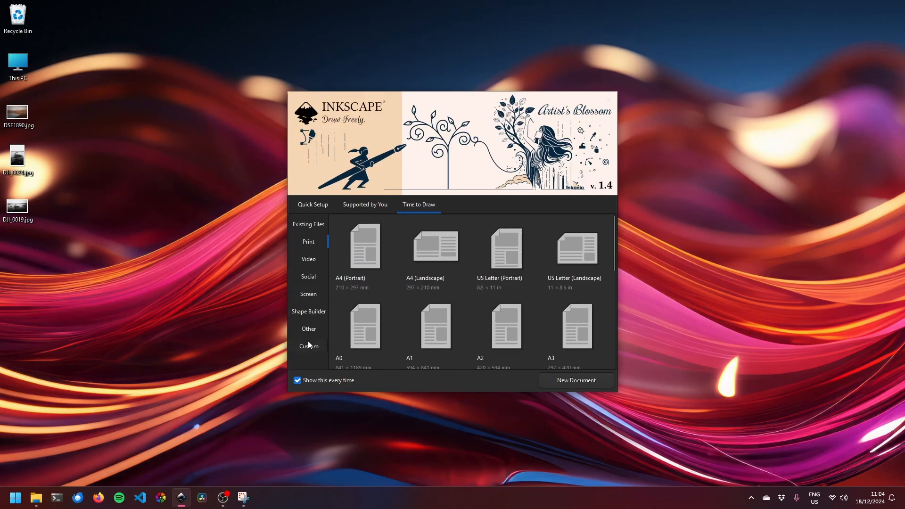
{"action": "left_click", "coordinate": [363, 267]}
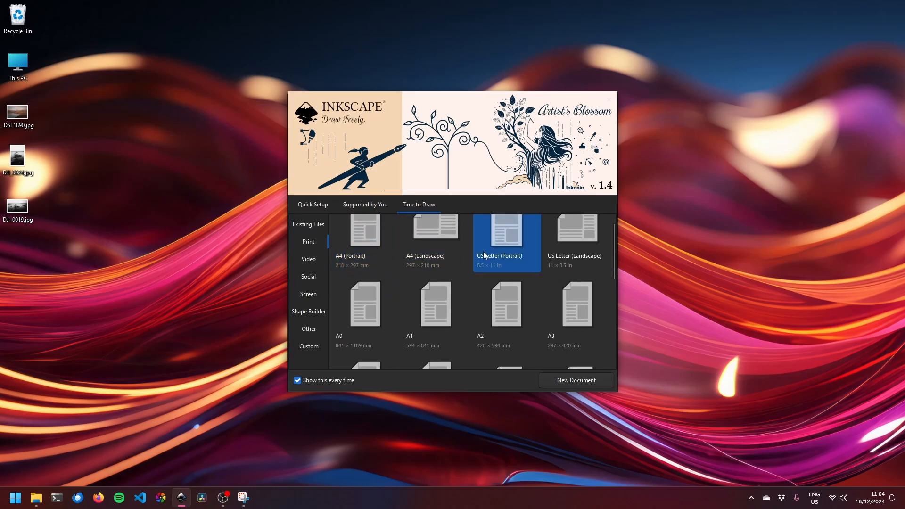
{"action": "scroll", "coordinate": [480, 252], "scroll_direction": "down", "scroll_amount": 2}
{"action": "scroll", "coordinate": [471, 251], "scroll_direction": "up", "scroll_amount": 2}
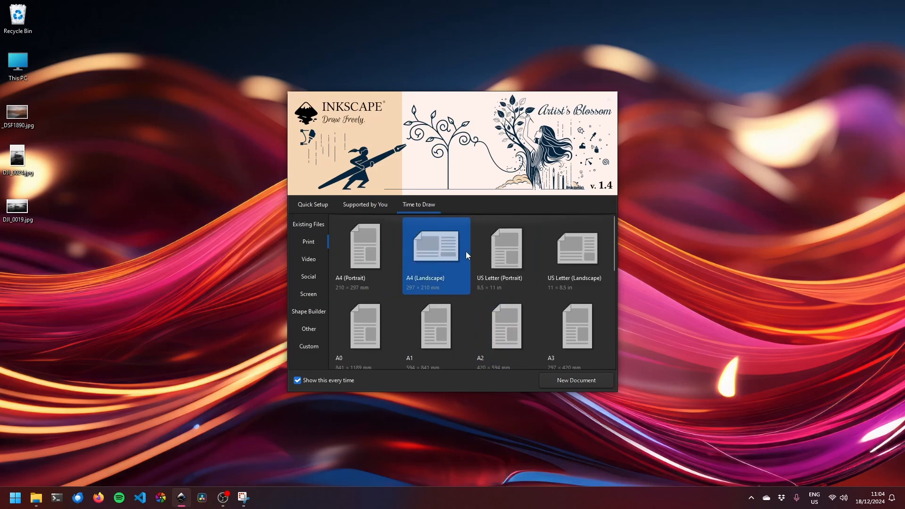
{"action": "double_click", "coordinate": [369, 244]}
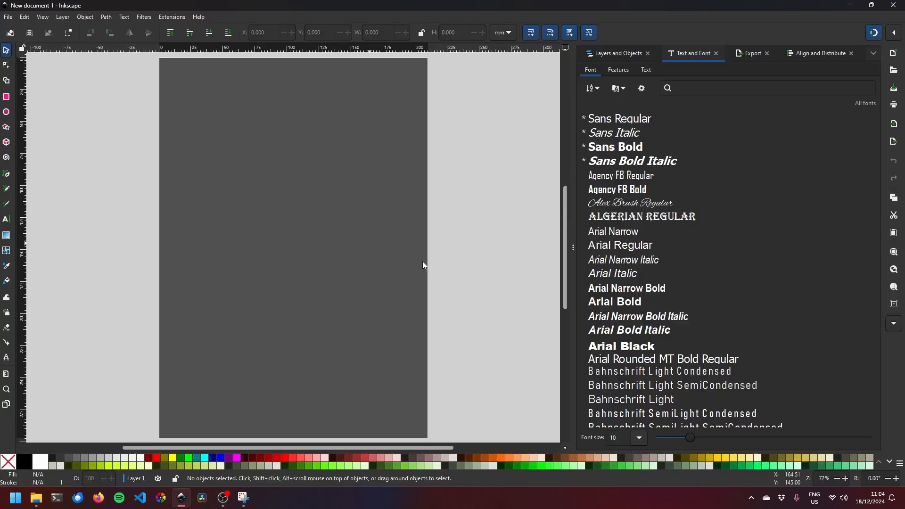
{"action": "left_click", "coordinate": [574, 249]}
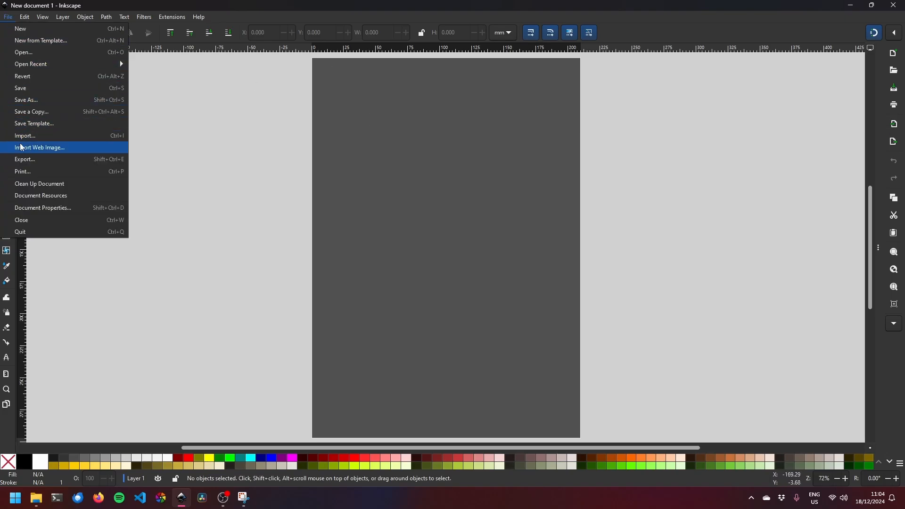
- Set the page background colour to white, RGBA ffffffff, in the document properties
{"action": "left_click", "coordinate": [54, 208]}
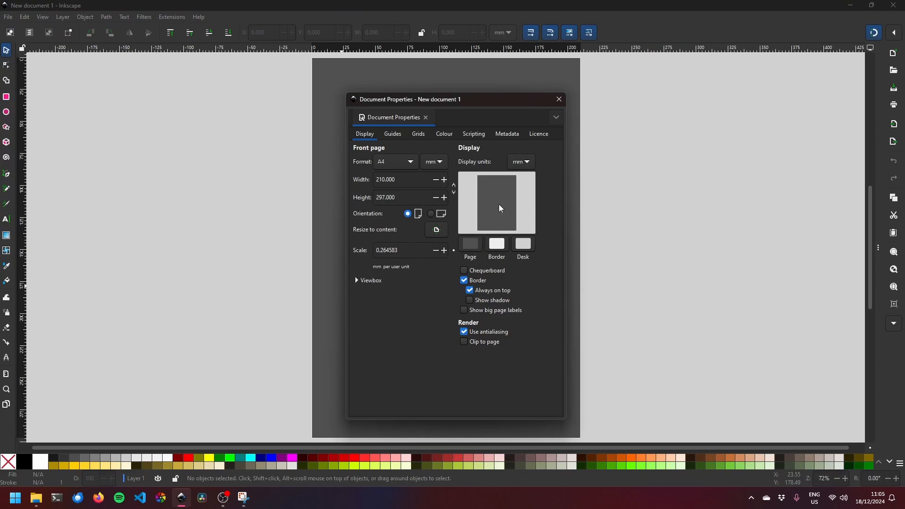
{"action": "left_click", "coordinate": [471, 244]}
{"action": "left_click_drag", "start_coordinate": [440, 290], "coordinate": [489, 293]}
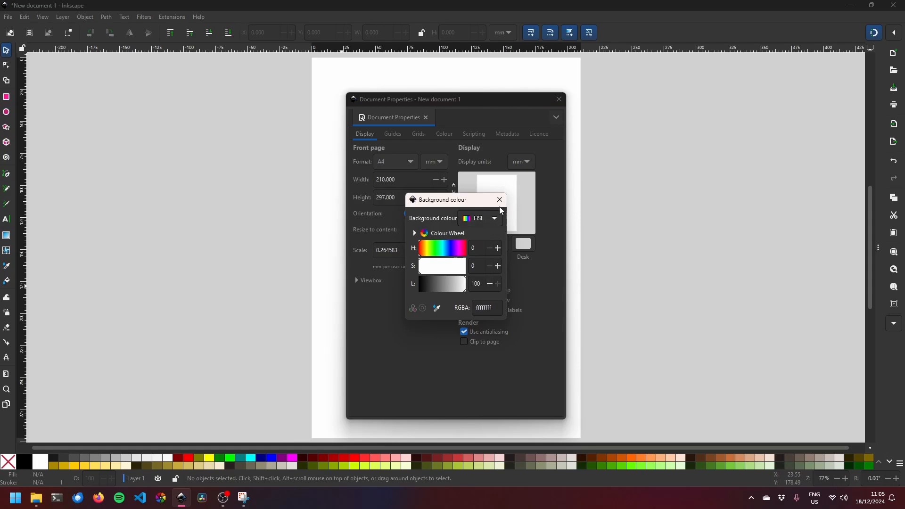
{"action": "left_click", "coordinate": [505, 245]}
- Set the page border and shadow colour to dark grey with a lightness of 18
{"action": "left_click", "coordinate": [505, 244]}
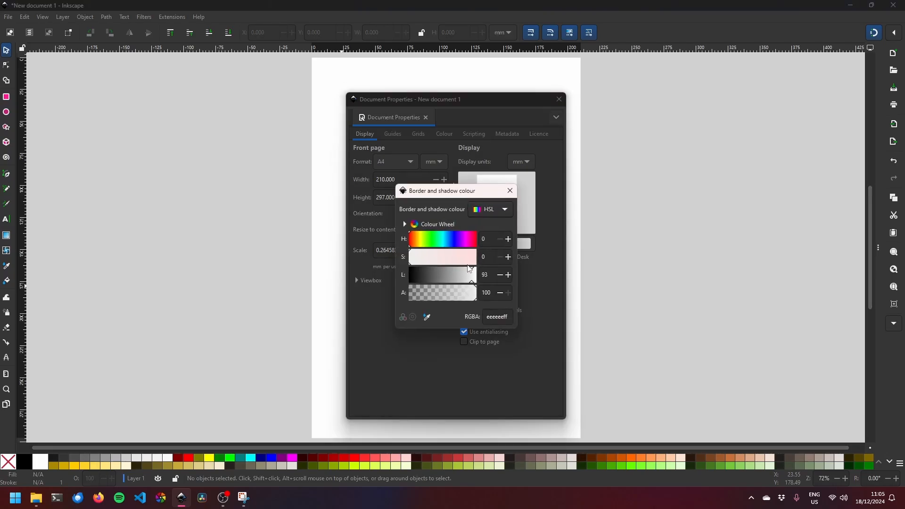
{"action": "left_click_drag", "start_coordinate": [469, 268], "coordinate": [419, 277]}
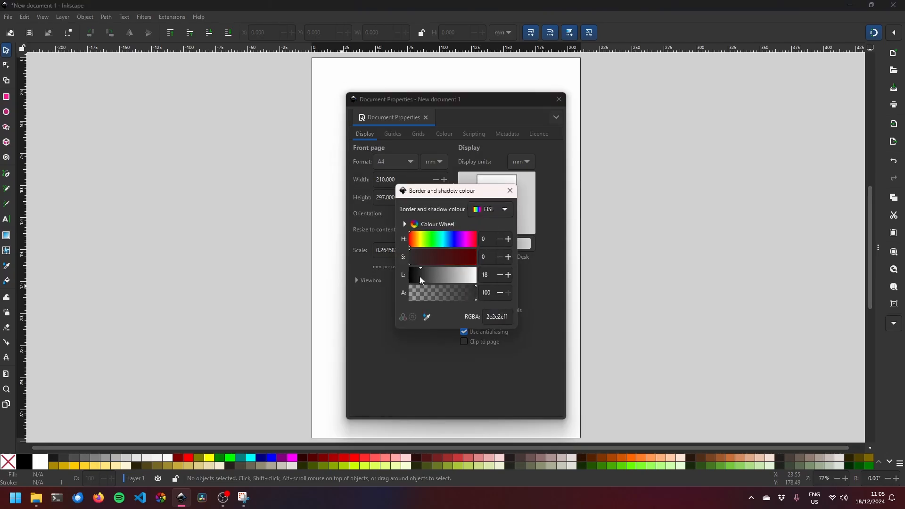
{"action": "left_click", "coordinate": [510, 190]}
- Set the desk colour to dark grey with a lightness of 25 and glance at the guide settings
{"action": "left_click", "coordinate": [523, 244]}
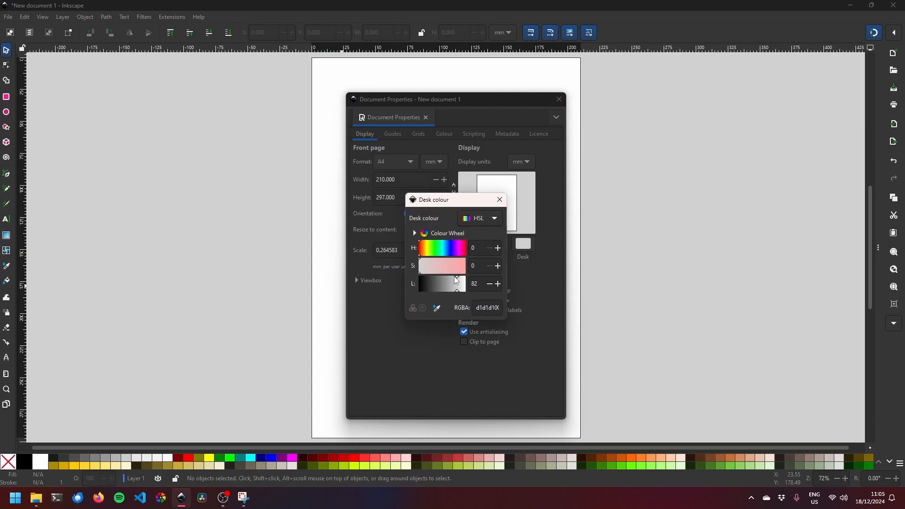
{"action": "left_click_drag", "start_coordinate": [457, 280], "coordinate": [430, 284]}
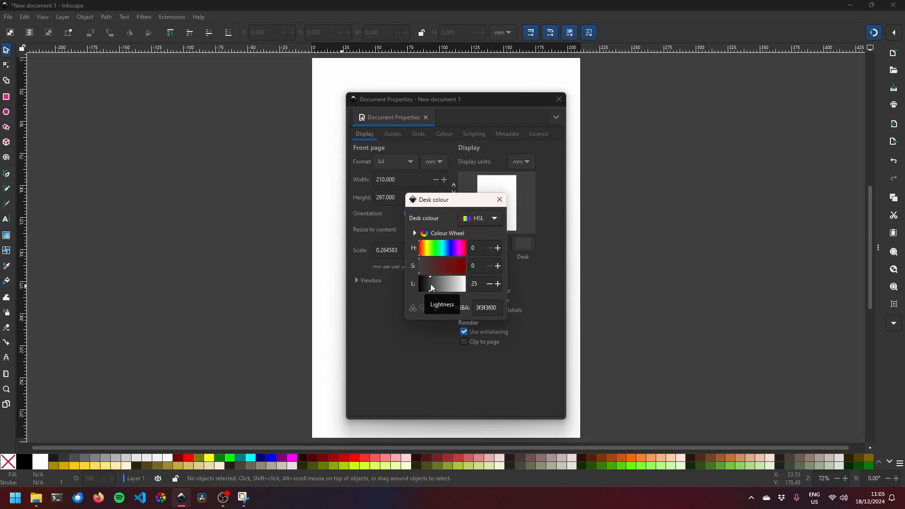
{"action": "left_click", "coordinate": [500, 201]}
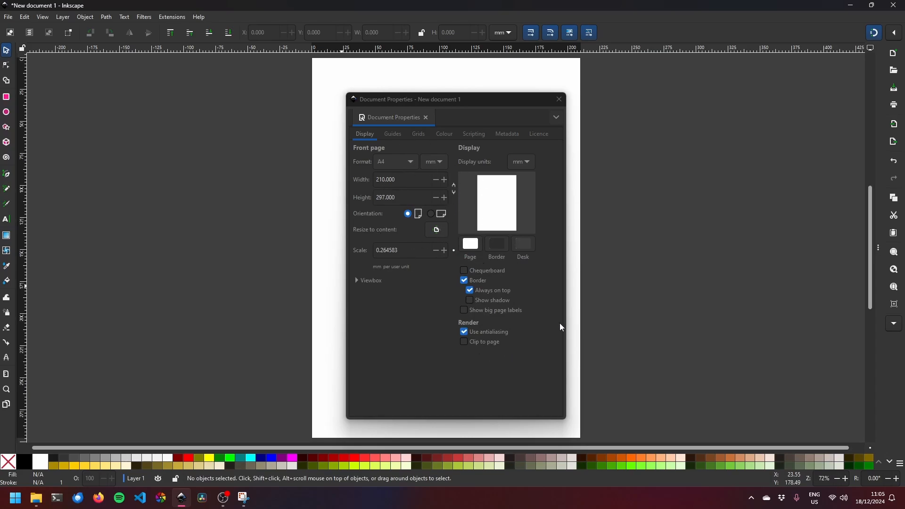
{"action": "left_click", "coordinate": [393, 135]}
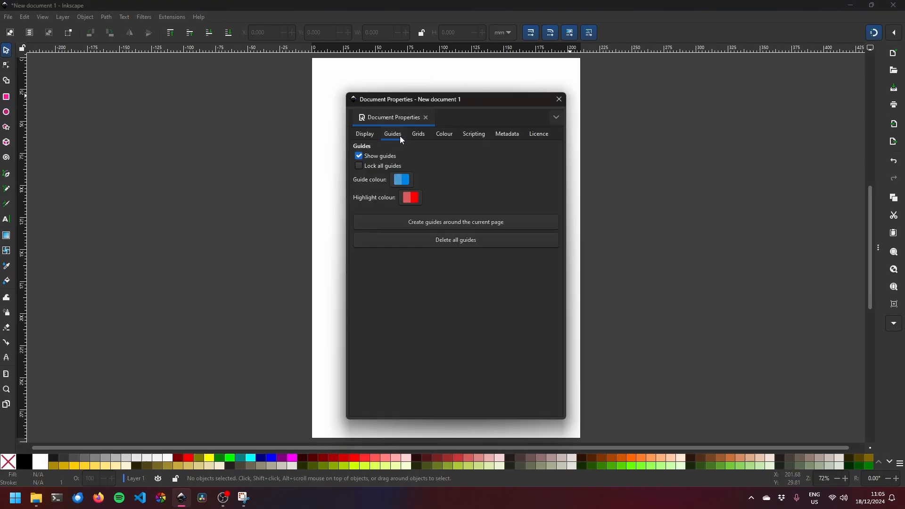
{"action": "left_click", "coordinate": [366, 135]}
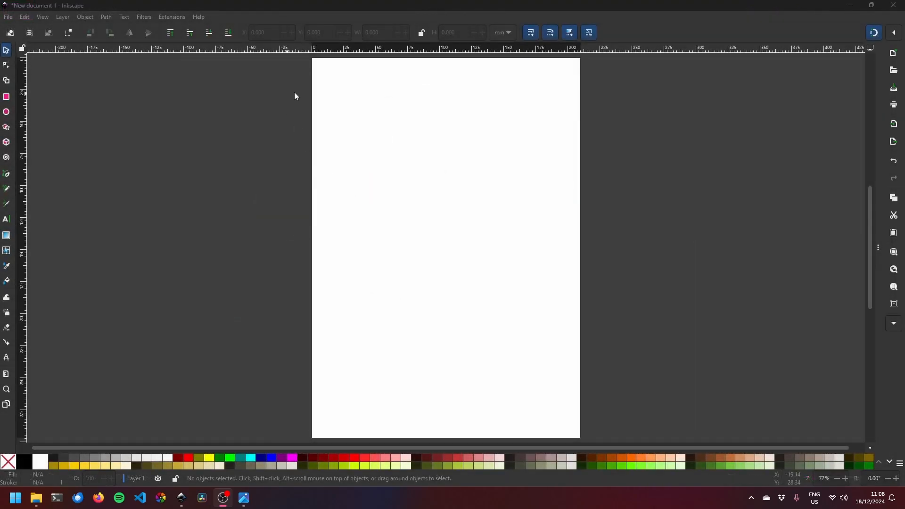
- Import the photo DSCF0001.jpg into the document as an embedded image
{"action": "left_click", "coordinate": [9, 17]}
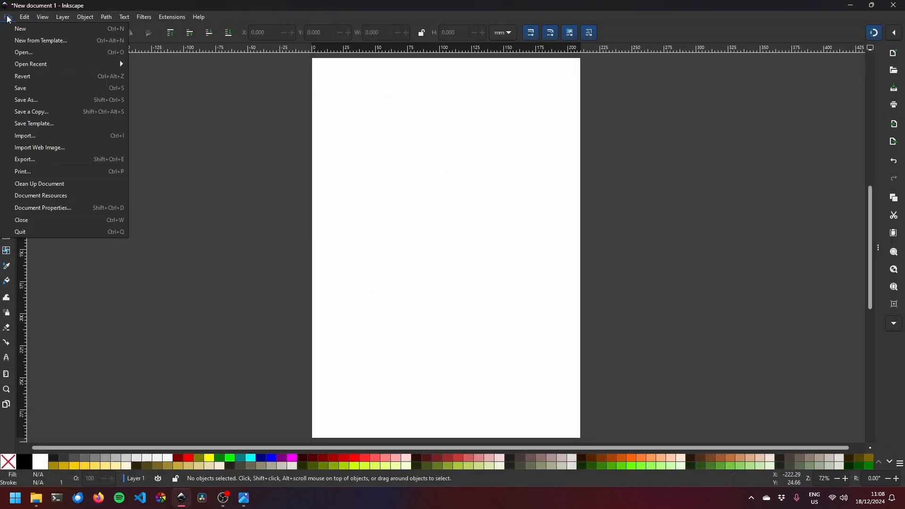
{"action": "left_click", "coordinate": [25, 136]}
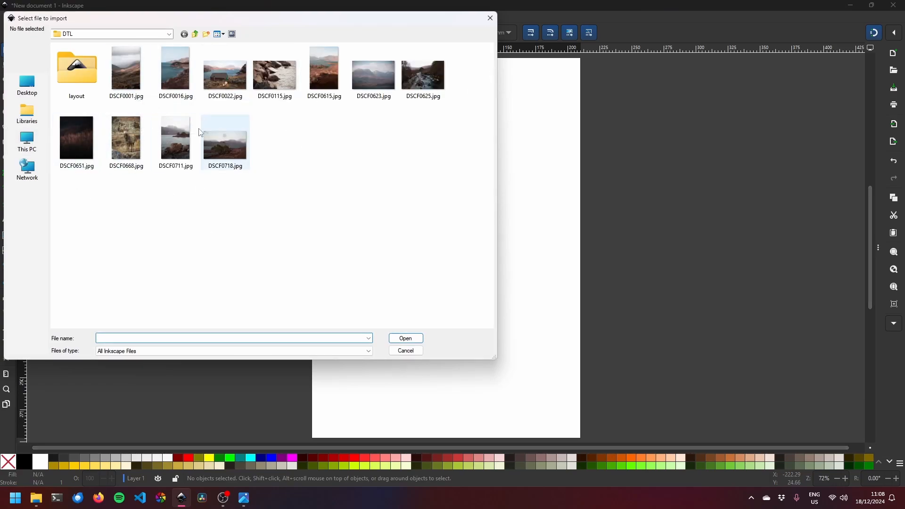
{"action": "double_click", "coordinate": [131, 78]}
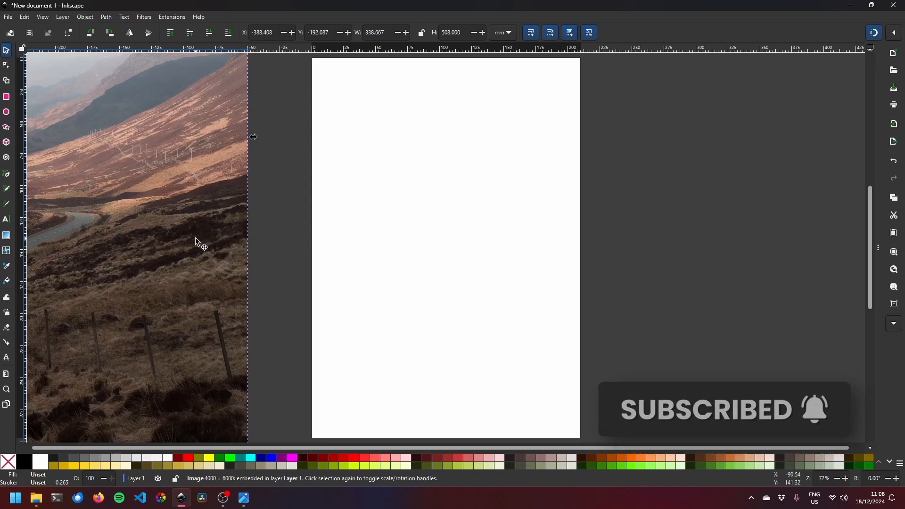
- Move the imported photo onto the page, snapping its top-left corner to the page corner at X 0, Y 0
{"action": "scroll", "coordinate": [195, 238], "scroll_direction": "down", "scroll_amount": 3}
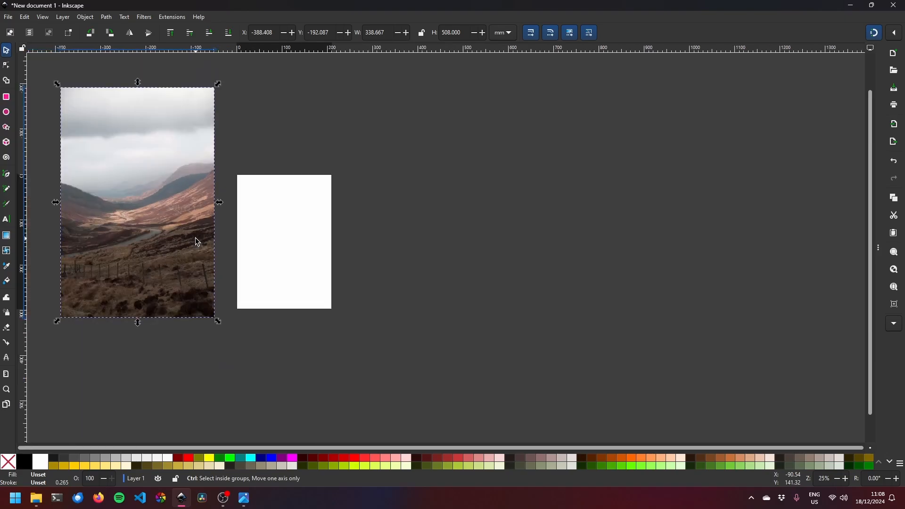
{"action": "left_click_drag", "start_coordinate": [154, 225], "coordinate": [452, 250]}
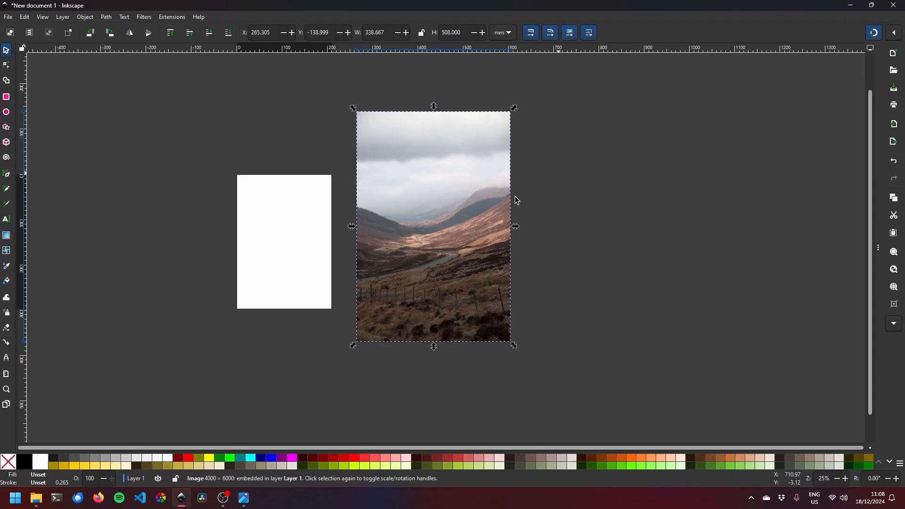
{"action": "left_click_drag", "start_coordinate": [420, 221], "coordinate": [327, 276]}
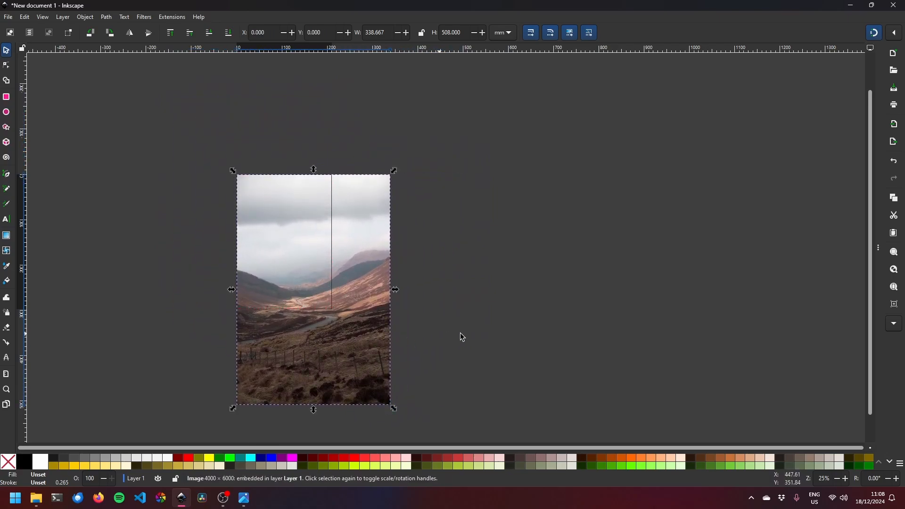
- Scale the photo proportionally to the page width, making it 210 × 315 mm
{"action": "left_click", "coordinate": [312, 299]}
{"action": "left_click", "coordinate": [340, 302]}
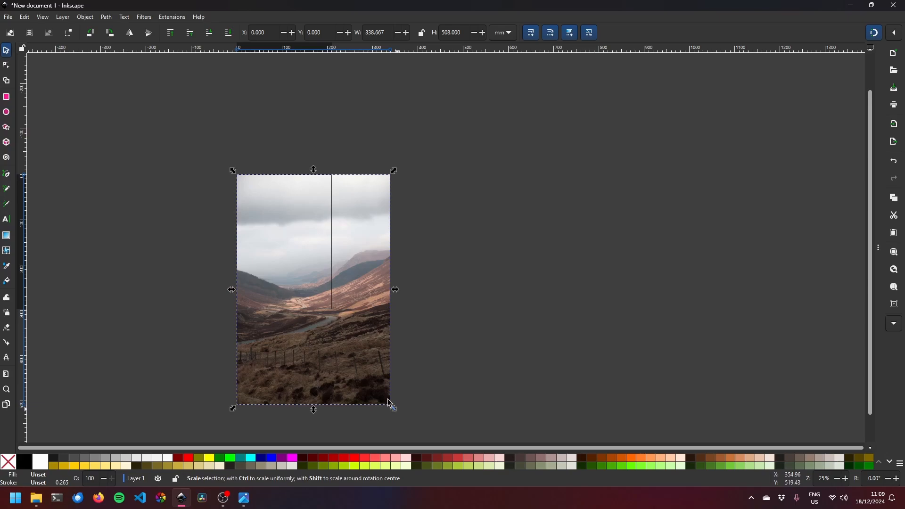
{"action": "left_click_drag", "start_coordinate": [392, 407], "coordinate": [348, 320]}
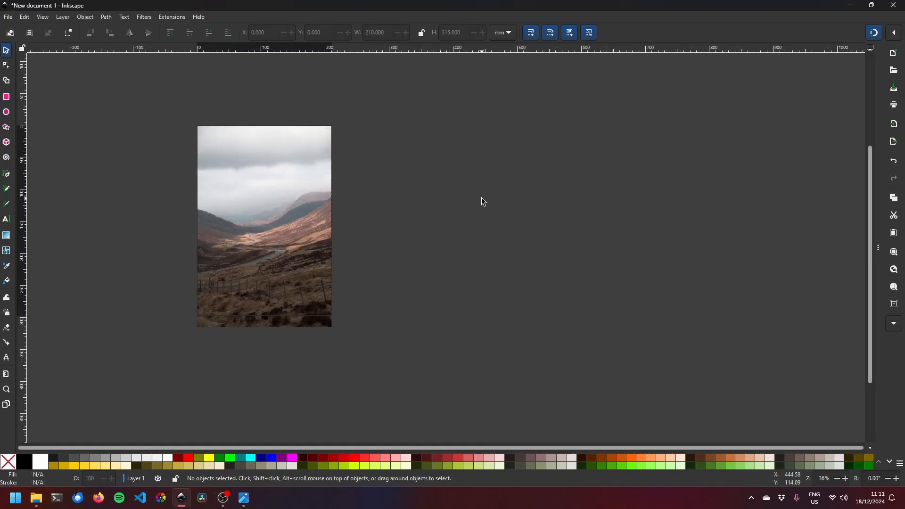
- Turn on Clip to page in the document properties to hide the photo's overhang below the page
{"action": "key", "text": "5"}
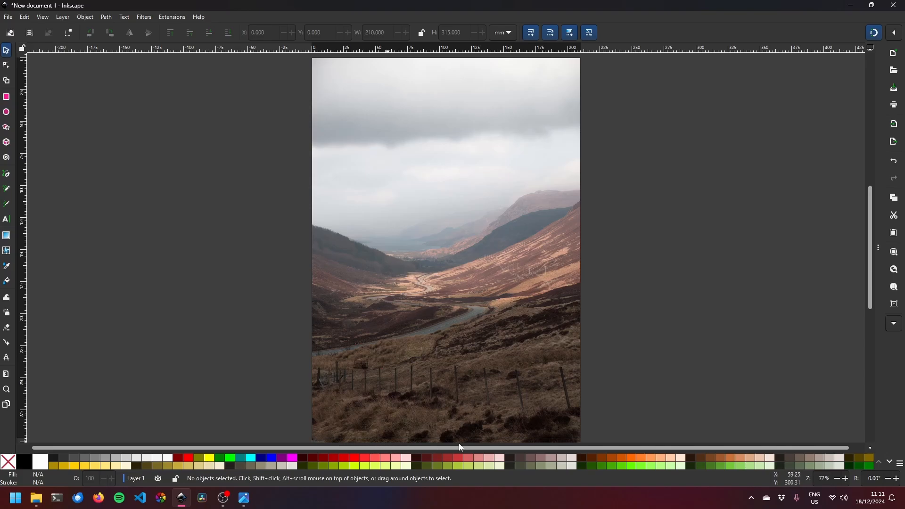
{"action": "left_click", "coordinate": [8, 17]}
{"action": "left_click", "coordinate": [50, 207]}
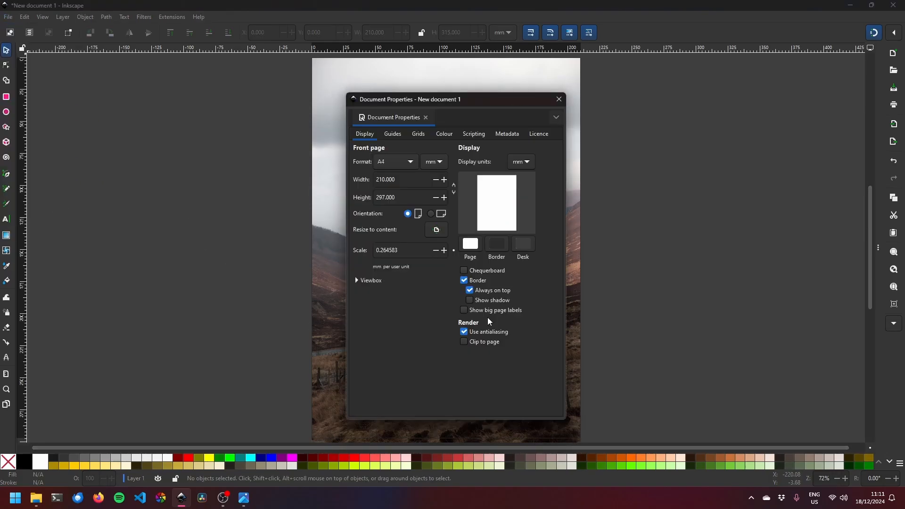
{"action": "left_click", "coordinate": [484, 343]}
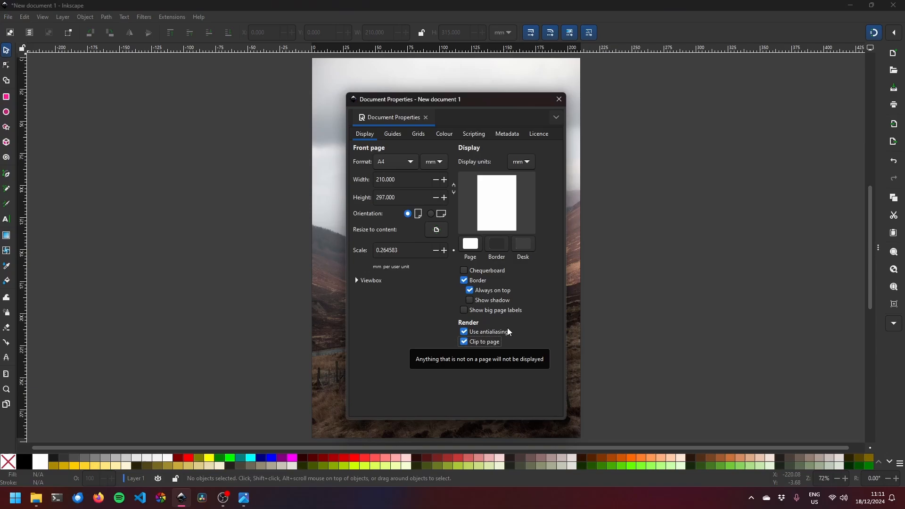
{"action": "left_click", "coordinate": [559, 99]}
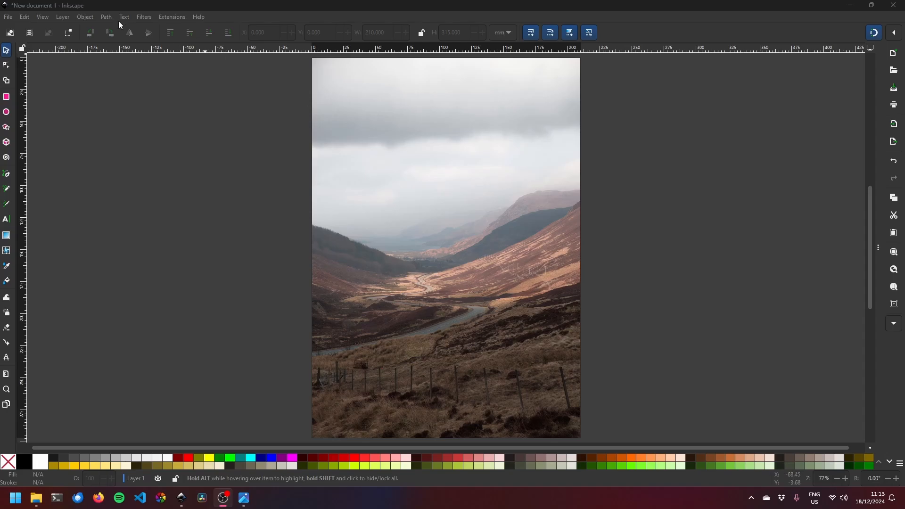
- Show the Layers and Objects dialog and expand Layer 1 to list its contents
{"action": "left_click", "coordinate": [63, 17]}
{"action": "left_click", "coordinate": [72, 28]}
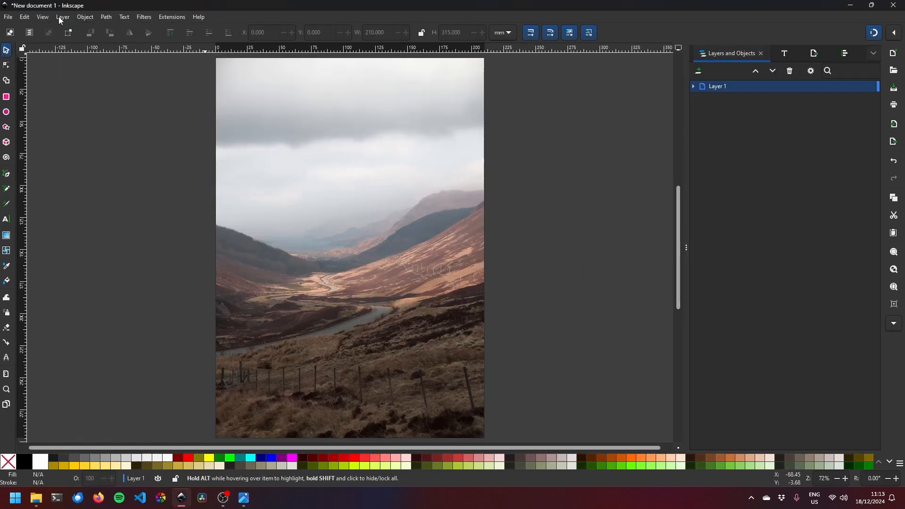
{"action": "left_click", "coordinate": [62, 17]}
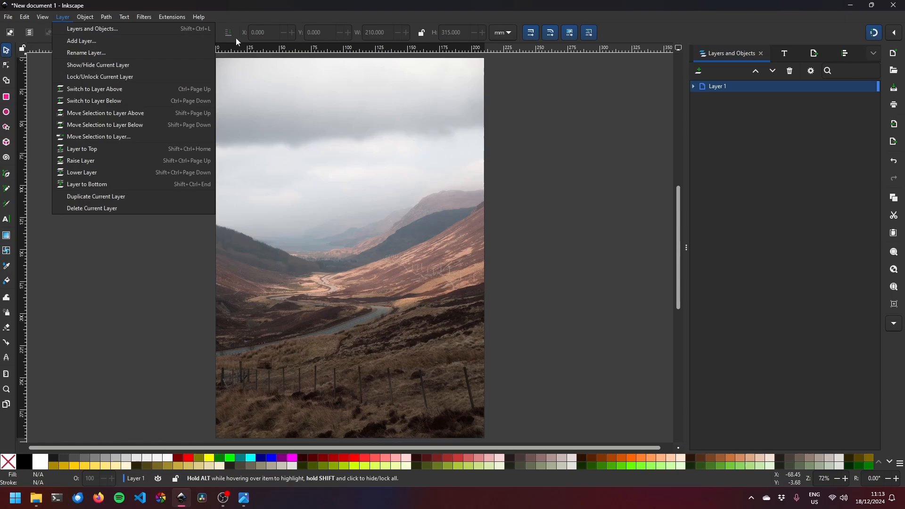
{"action": "left_click", "coordinate": [62, 18]}
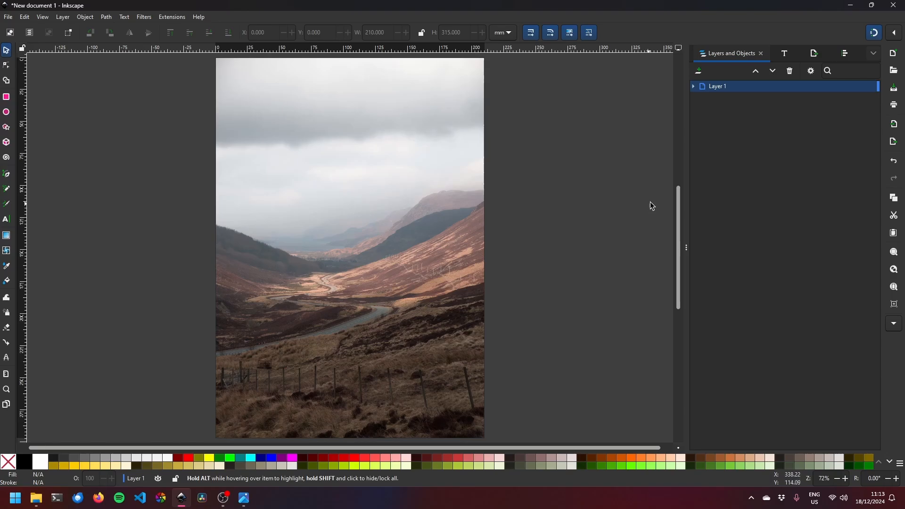
{"action": "left_click", "coordinate": [692, 86]}
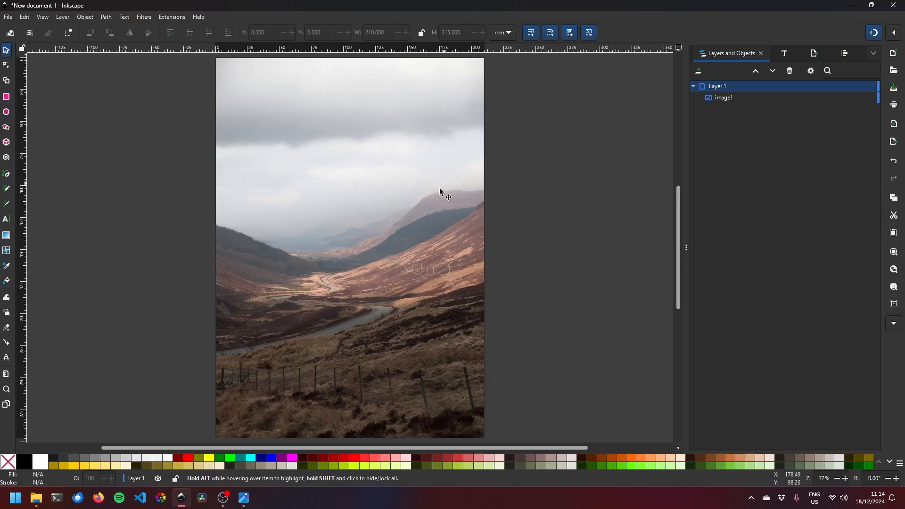
- Check the reference layout screenshot in the image viewer and draw a full-width rectangle about 210 × 220 mm over the lower part of the page
{"action": "left_click", "coordinate": [245, 498]}
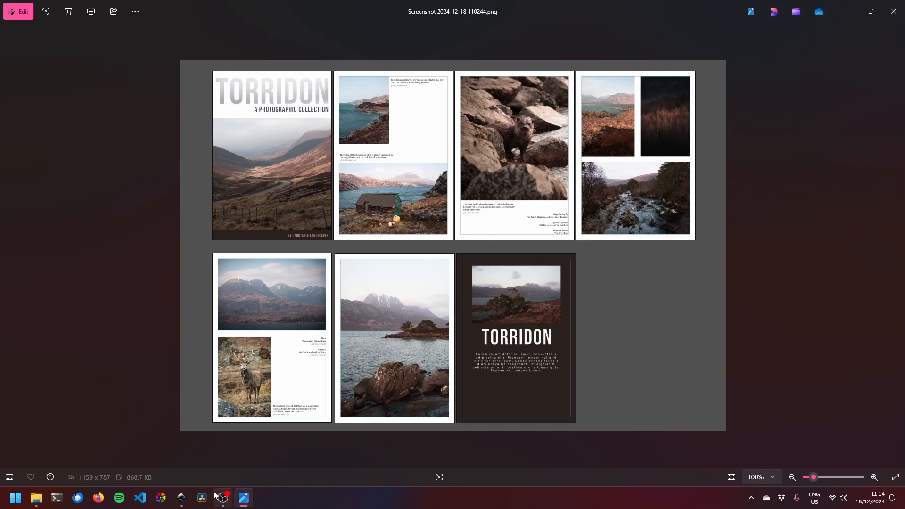
{"action": "left_click", "coordinate": [182, 497]}
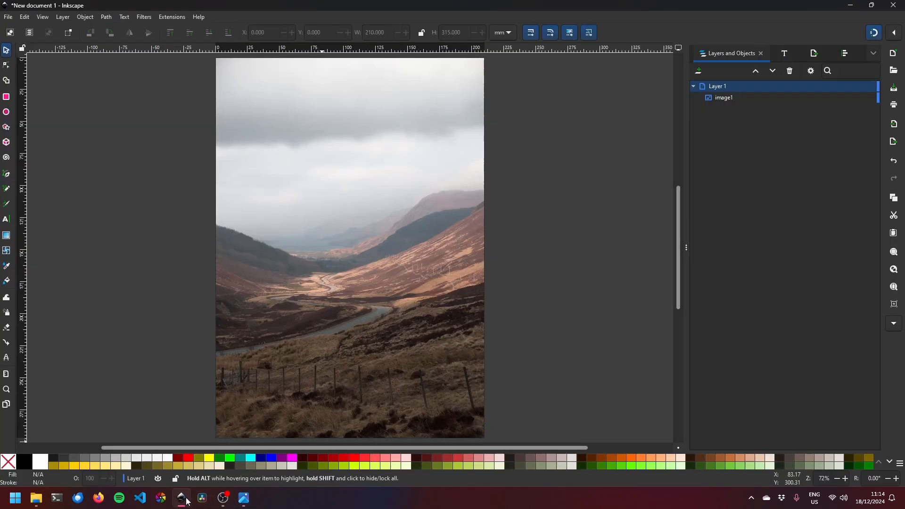
{"action": "left_click", "coordinate": [6, 97]}
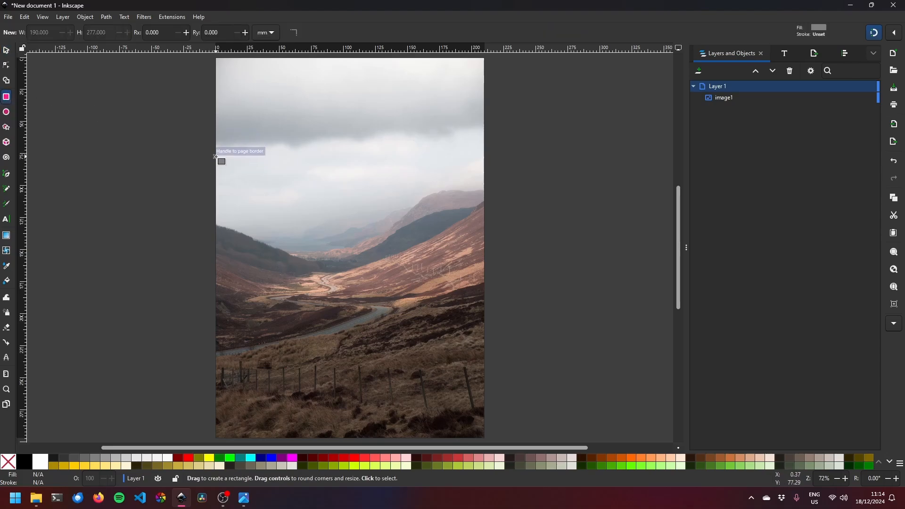
{"action": "mouse_move", "coordinate": [216, 156]}
{"action": "left_mouse_down"}
{"action": "mouse_move", "coordinate": [487, 350]}
{"action": "mouse_move", "coordinate": [485, 437]}
{"action": "left_mouse_up"}
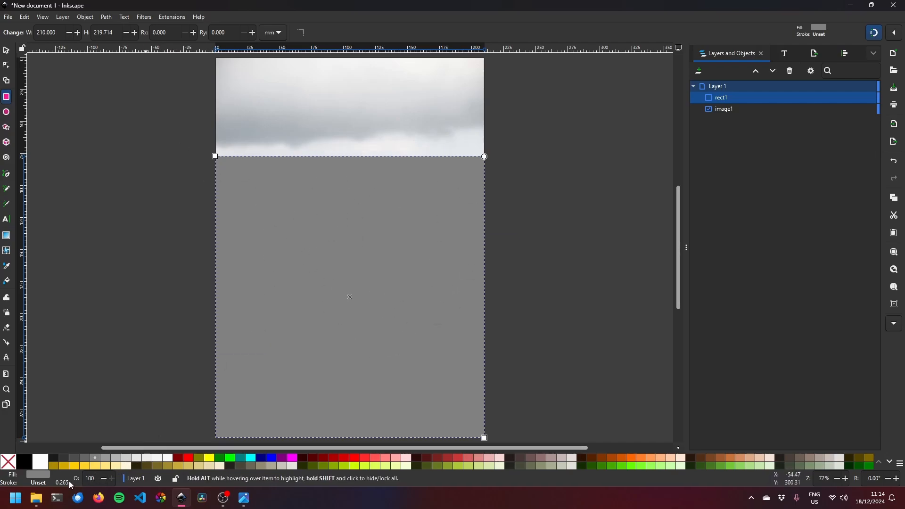
- Set the rectangle's opacity to 50% and fill it with red
{"action": "double_click", "coordinate": [98, 481]}
{"action": "type", "text": "50"}
{"action": "key", "text": "Return"}
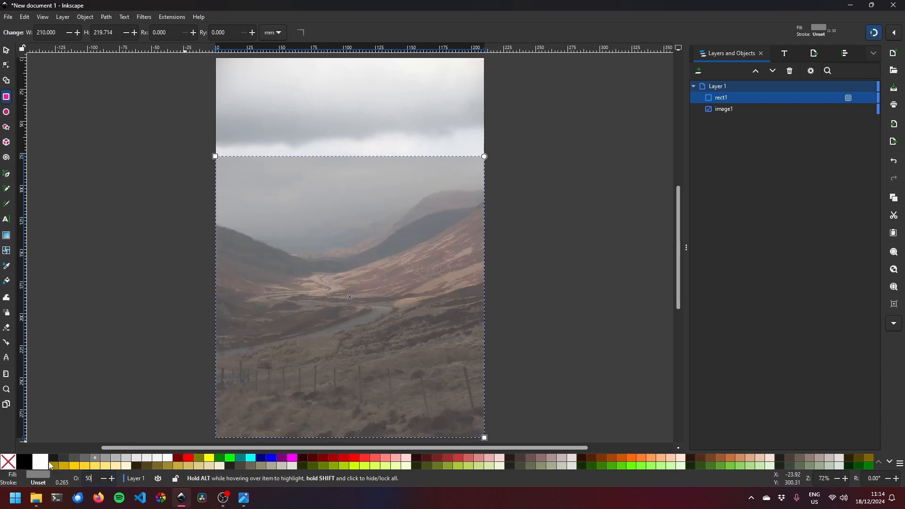
{"action": "left_click", "coordinate": [188, 462]}
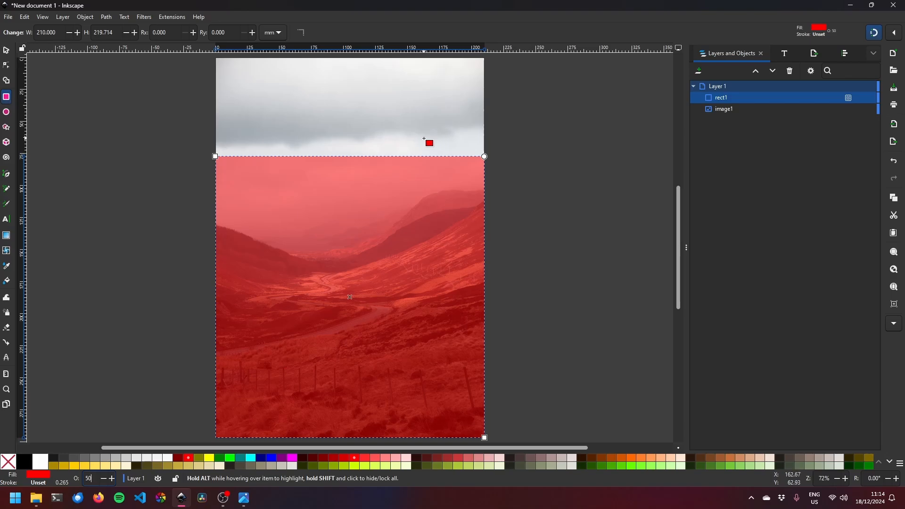
- Lower the rectangle's upper edge slightly so it is about 214 mm high, and deselect it
{"action": "left_click", "coordinate": [5, 53]}
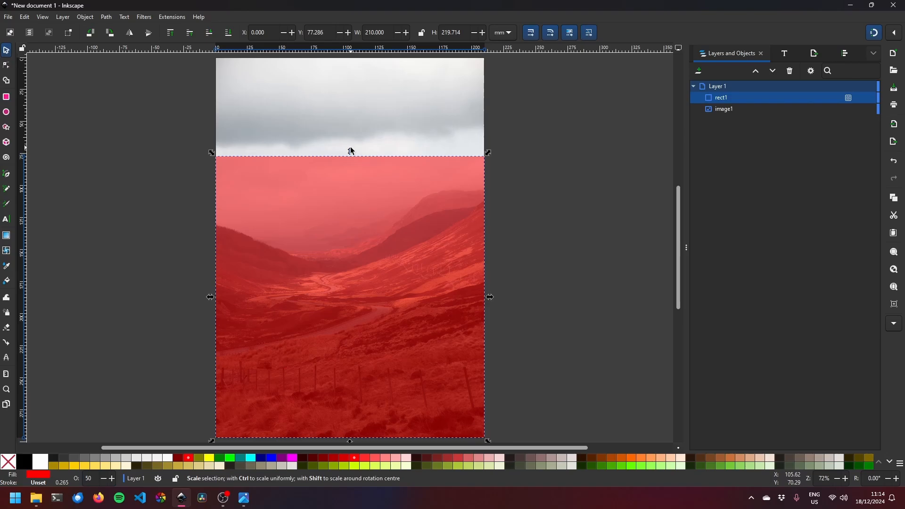
{"action": "mouse_move", "coordinate": [351, 151]}
{"action": "left_mouse_down"}
{"action": "mouse_move", "coordinate": [358, 182]}
{"action": "mouse_move", "coordinate": [355, 142]}
{"action": "mouse_move", "coordinate": [351, 159]}
{"action": "left_mouse_up"}
{"action": "left_click", "coordinate": [505, 200]}
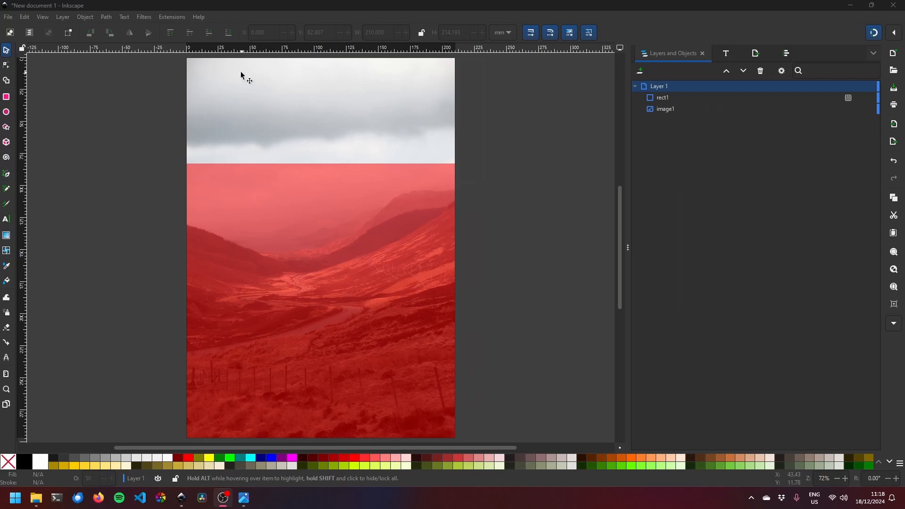
- Activate the Text tool and open the Text and Font dialog
{"action": "left_click", "coordinate": [5, 220]}
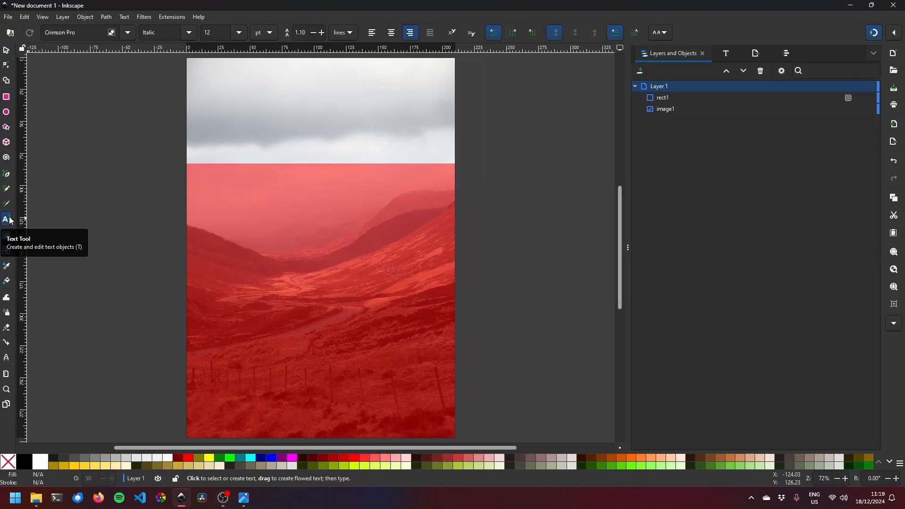
{"action": "left_click", "coordinate": [126, 20]}
{"action": "left_click", "coordinate": [135, 30]}
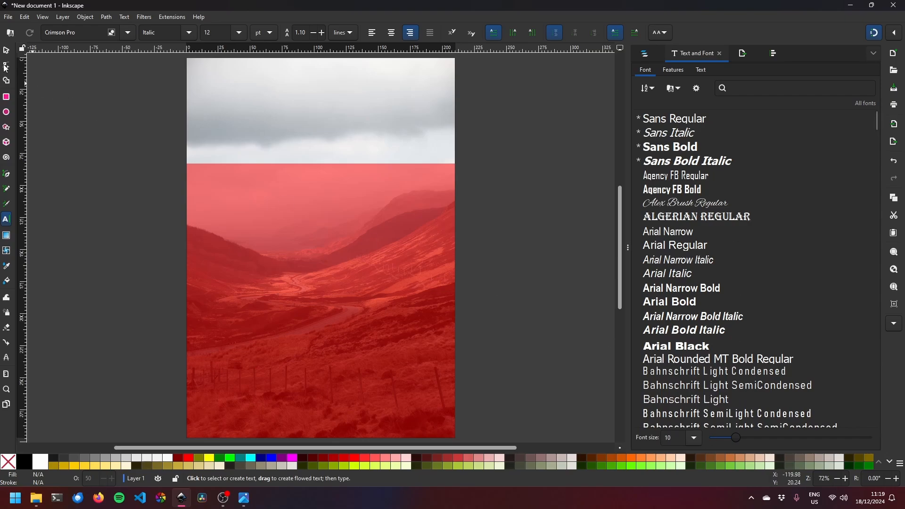
- Review the Text and Font dialog's font selector setting in the Windows section of the interface preferences
{"action": "left_click", "coordinate": [28, 20]}
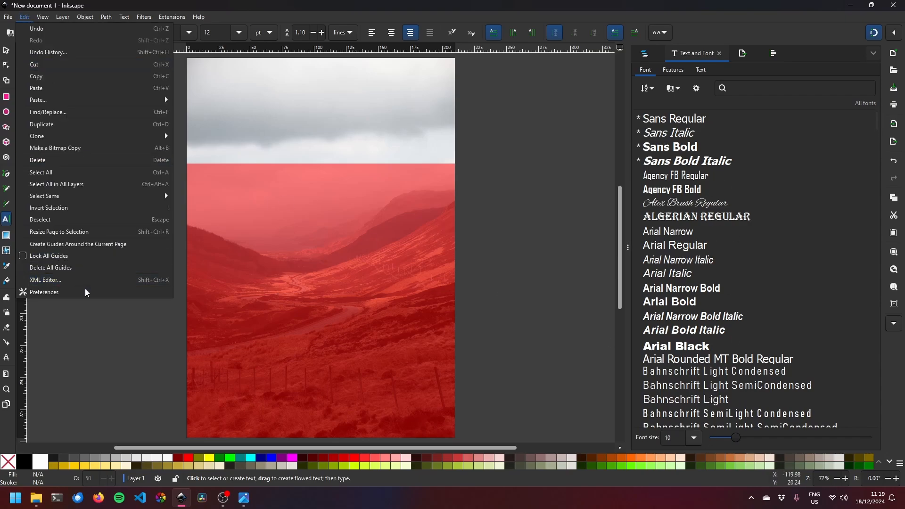
{"action": "left_click", "coordinate": [85, 291]}
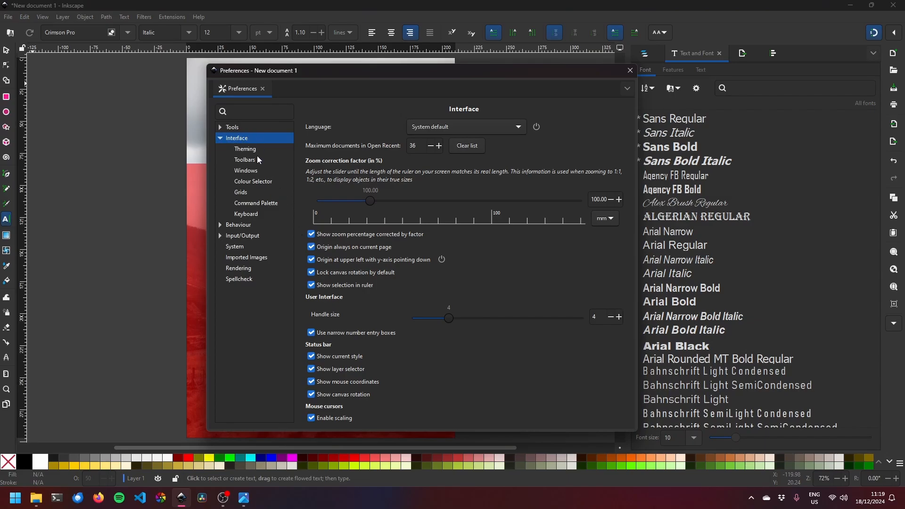
{"action": "left_click", "coordinate": [257, 174]}
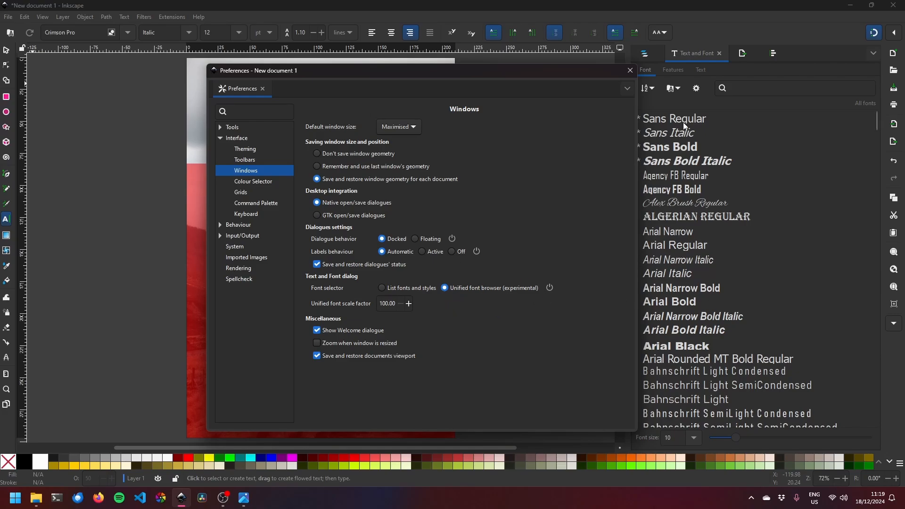
{"action": "left_click", "coordinate": [629, 70]}
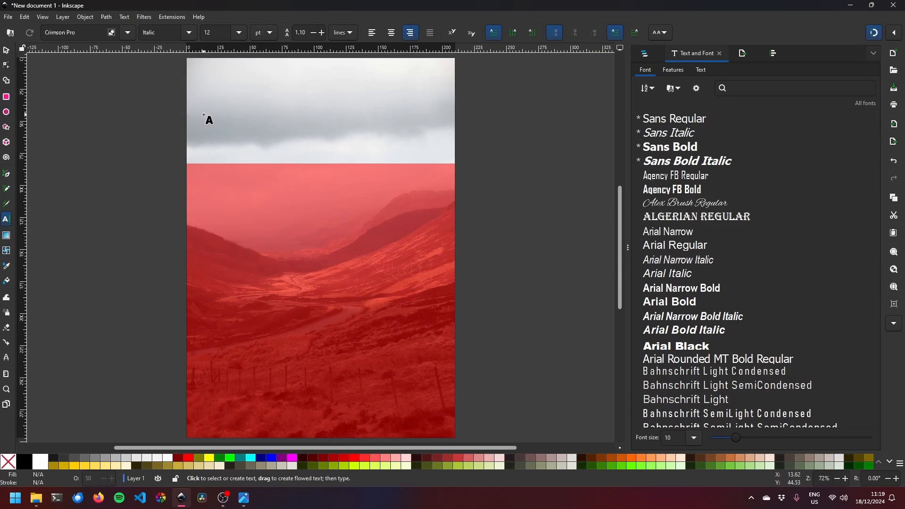
- Add the title text "TORRIDON" over the sky and scale it to about 186 × 24 mm within the page
{"action": "left_click", "coordinate": [206, 102]}
{"action": "type", "text": "AdO"}
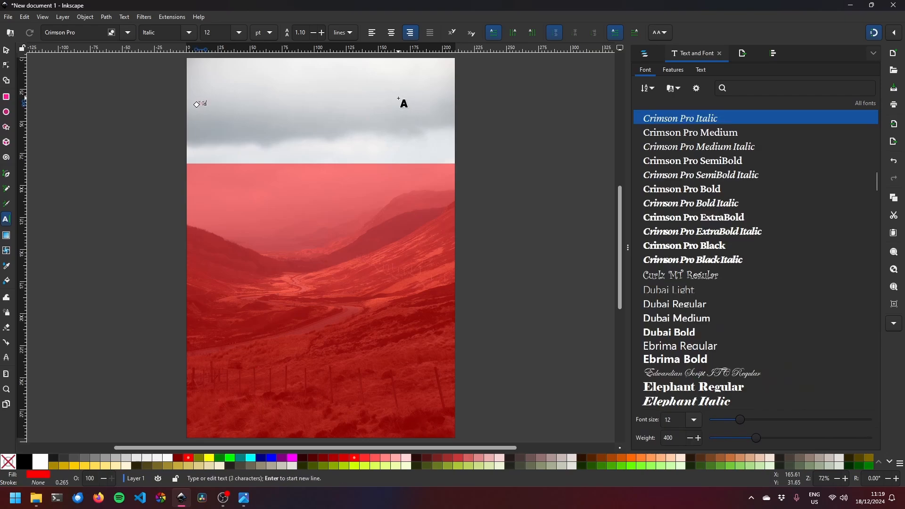
{"action": "type", "text": "TLAND"}
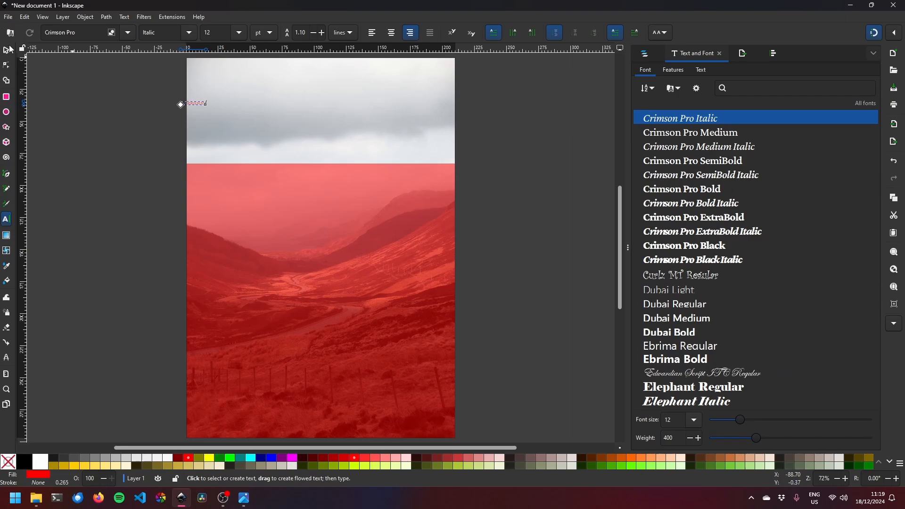
{"action": "left_click", "coordinate": [8, 50]}
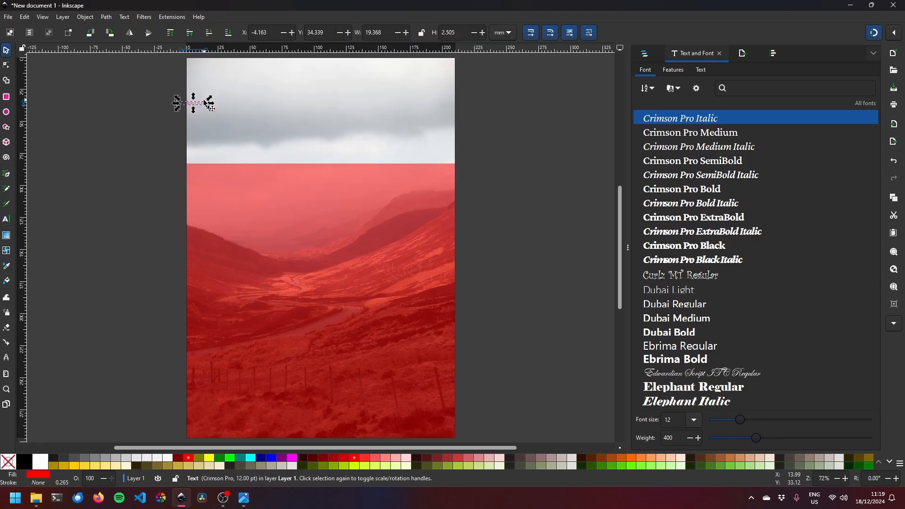
{"action": "left_click_drag", "start_coordinate": [203, 101], "coordinate": [468, 168]}
{"action": "left_click_drag", "start_coordinate": [302, 103], "coordinate": [287, 104]}
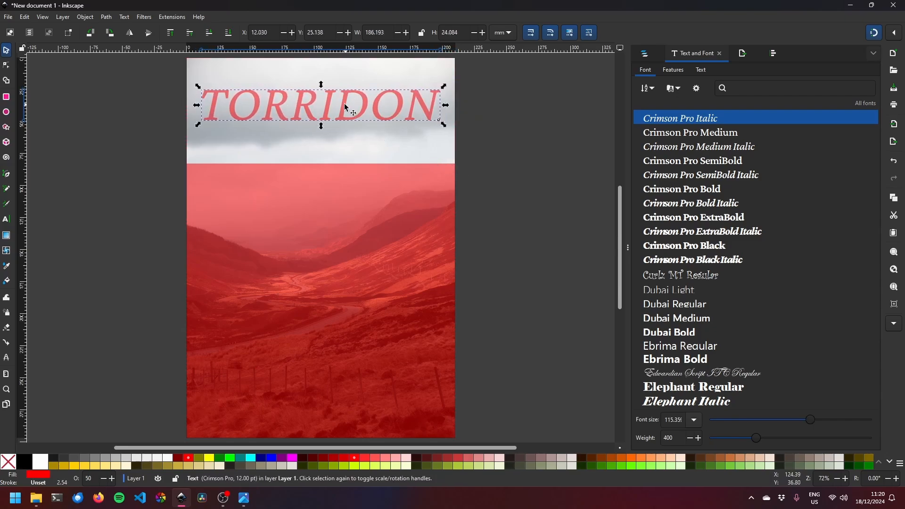
- Set the title's font to Bebas Neue Regular and enlarge it to about 194 × 47 mm near the page's upper edge
{"action": "left_click", "coordinate": [757, 89]}
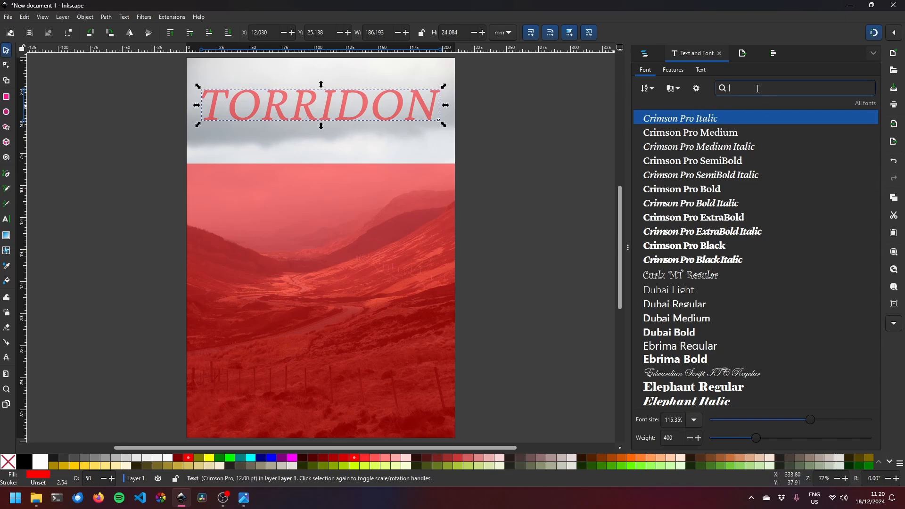
{"action": "type", "text": "beb"}
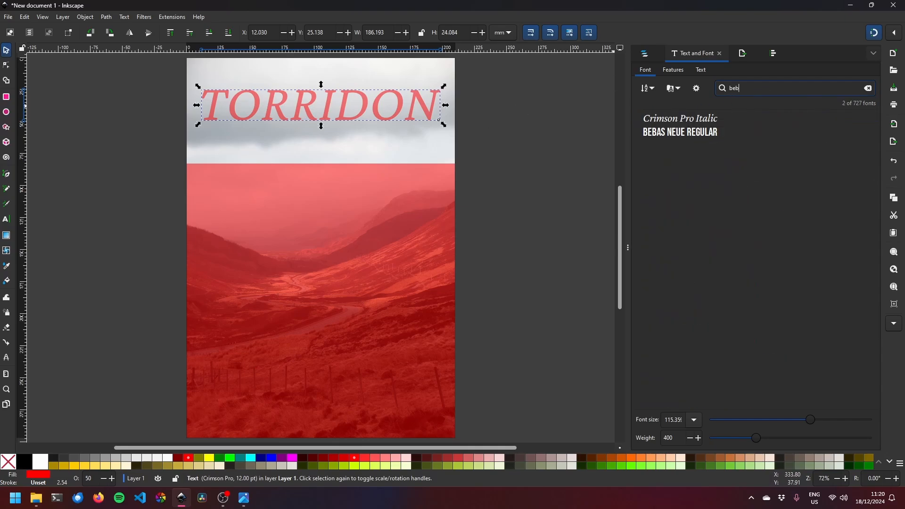
{"action": "left_click", "coordinate": [667, 134]}
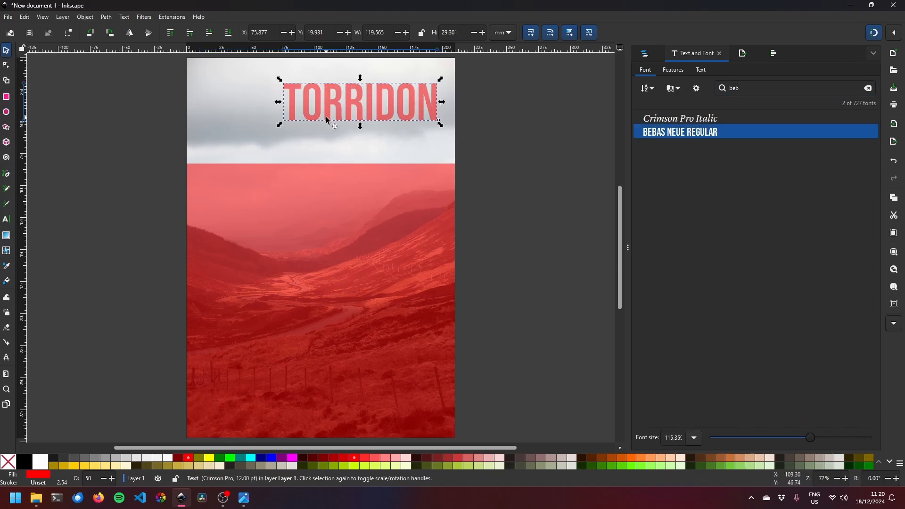
{"action": "left_click_drag", "start_coordinate": [340, 111], "coordinate": [268, 104]}
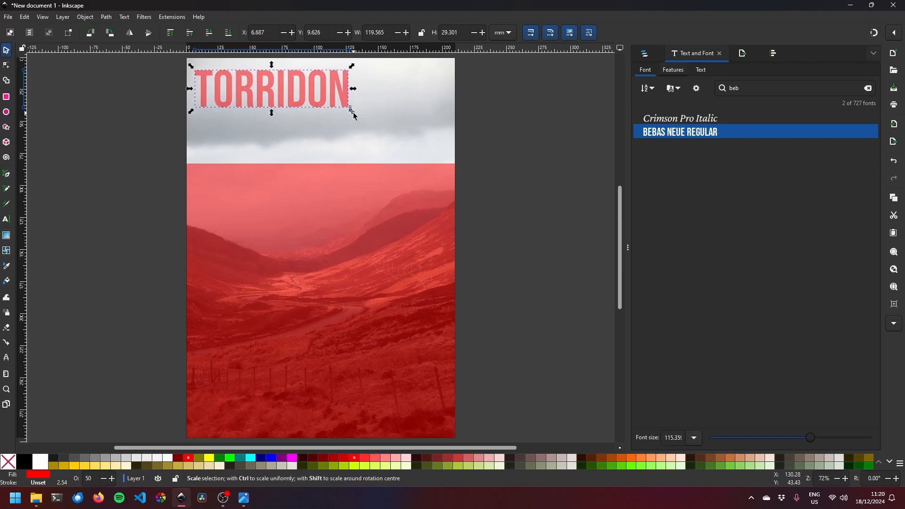
{"action": "left_click_drag", "start_coordinate": [360, 113], "coordinate": [448, 136]}
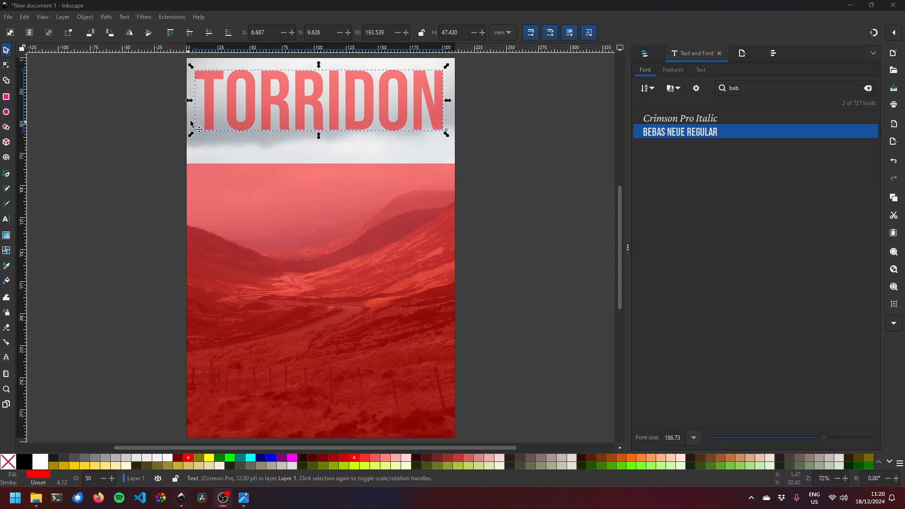
- Centre the title horizontally relative to the page with Align and Distribute
{"action": "left_click", "coordinate": [82, 20]}
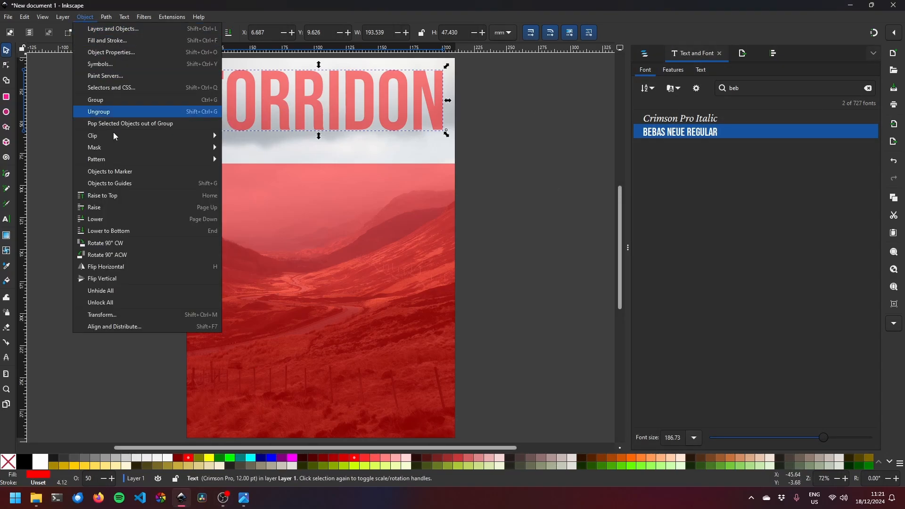
{"action": "left_click", "coordinate": [144, 329]}
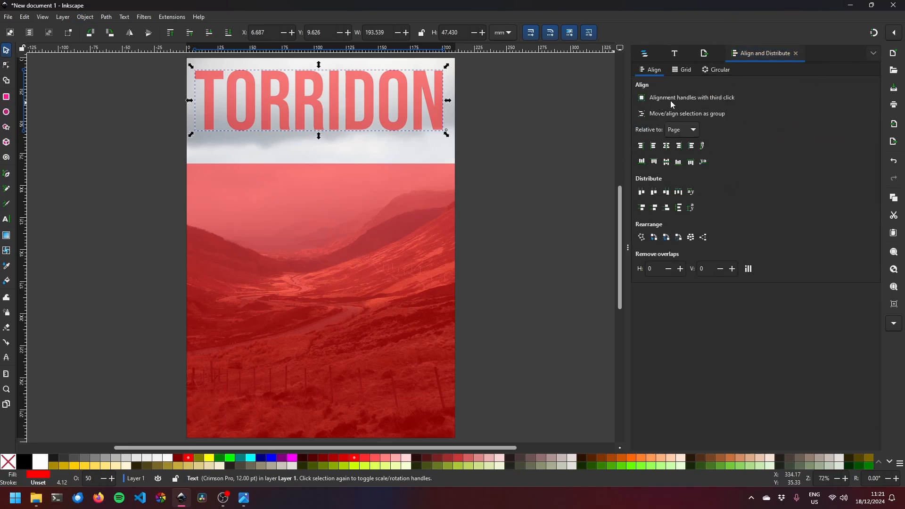
{"action": "left_click", "coordinate": [687, 132]}
{"action": "left_click", "coordinate": [692, 134]}
{"action": "left_click", "coordinate": [666, 147]}
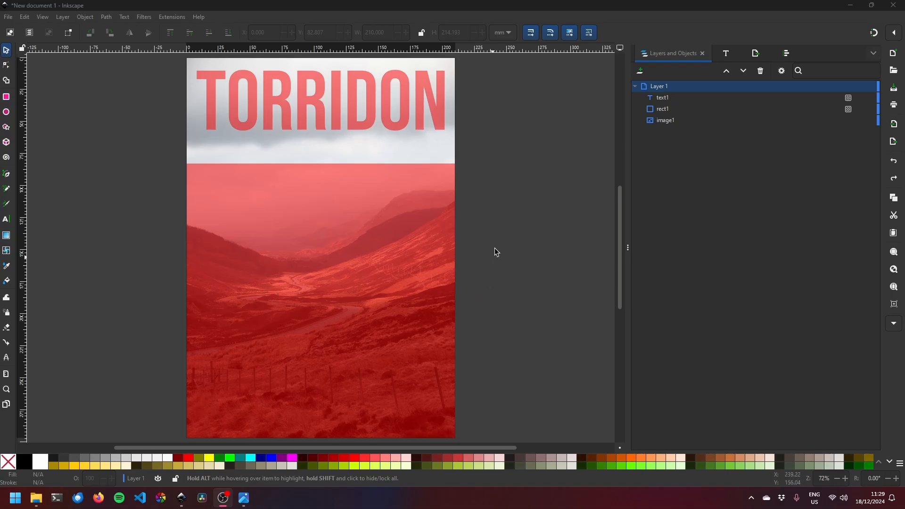
- Start the Shape Builder on the title, rectangle and photo together, and keep the rectangle's area as a segment
{"action": "left_click", "coordinate": [671, 99]}
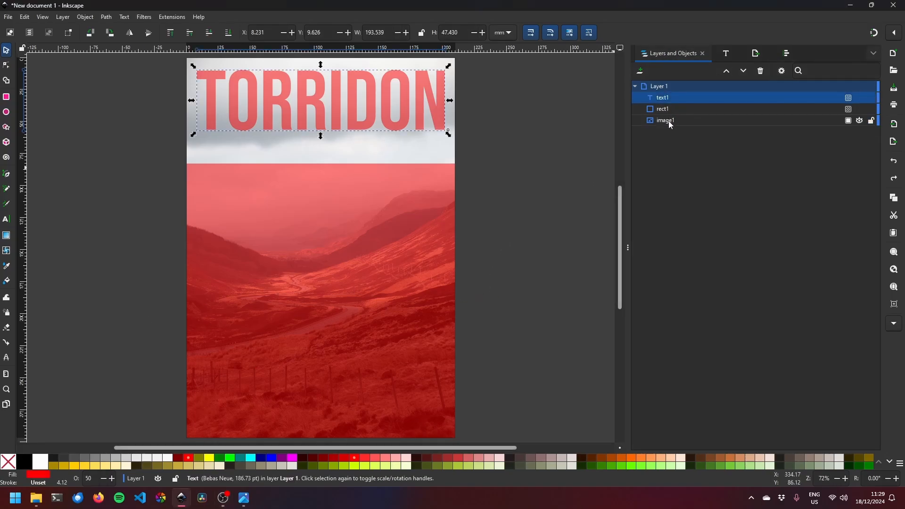
{"action": "left_click", "coordinate": [669, 121], "text": "shift"}
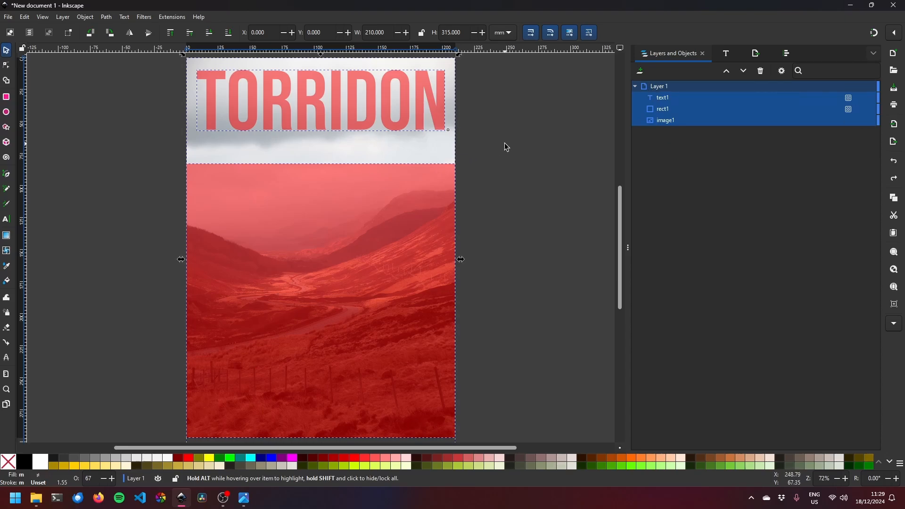
{"action": "left_click", "coordinate": [6, 81]}
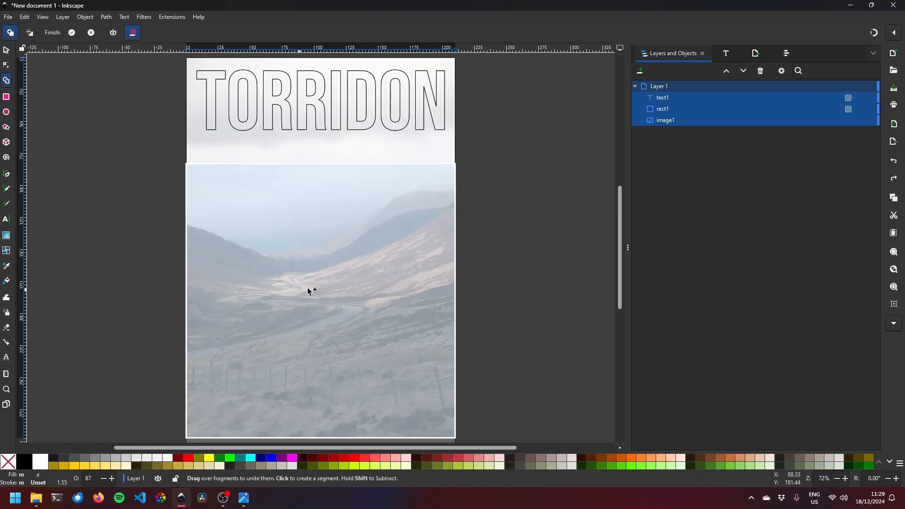
{"action": "left_click", "coordinate": [269, 230]}
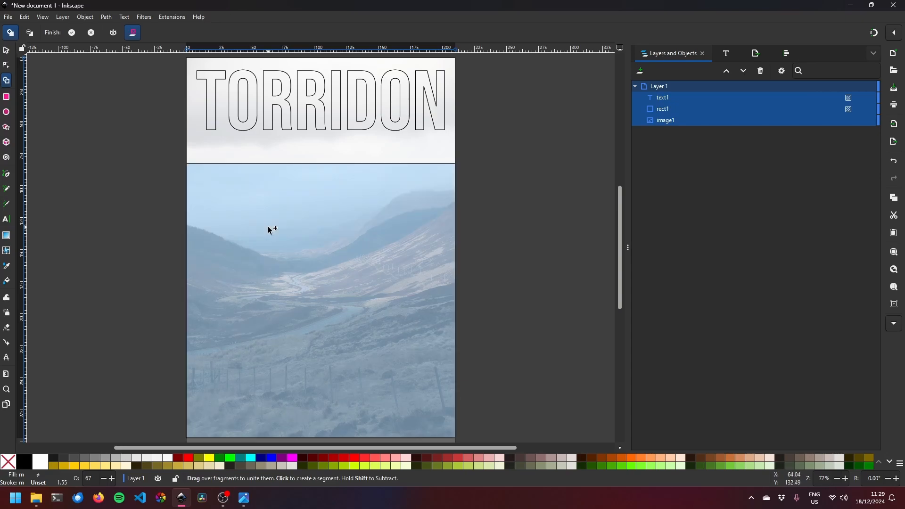
- Keep each letter of TORRIDON as its own segment, accept the Shape Builder result and deselect everything
{"action": "left_click", "coordinate": [213, 99]}
{"action": "left_click", "coordinate": [248, 103]}
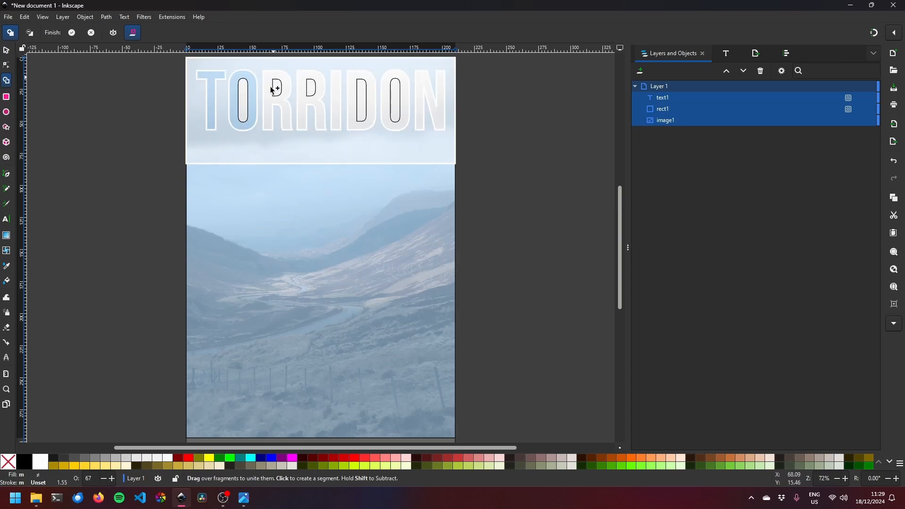
{"action": "left_click", "coordinate": [268, 106]}
{"action": "left_click", "coordinate": [311, 102]}
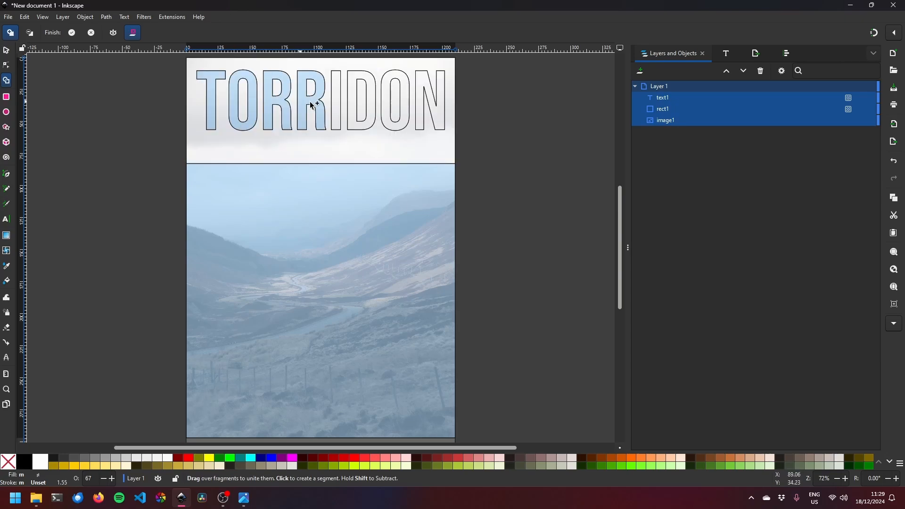
{"action": "left_click", "coordinate": [338, 101]}
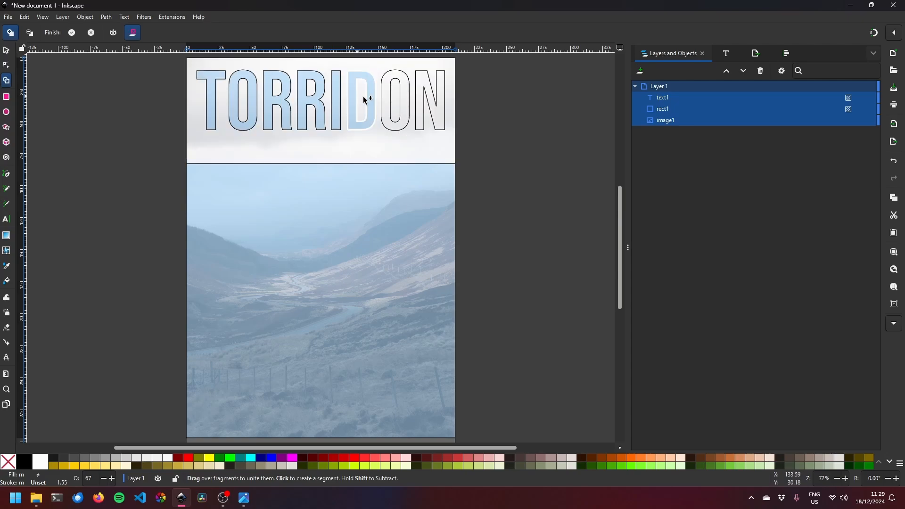
{"action": "left_click", "coordinate": [372, 99]}
{"action": "left_click", "coordinate": [395, 101]}
{"action": "left_click", "coordinate": [419, 101]}
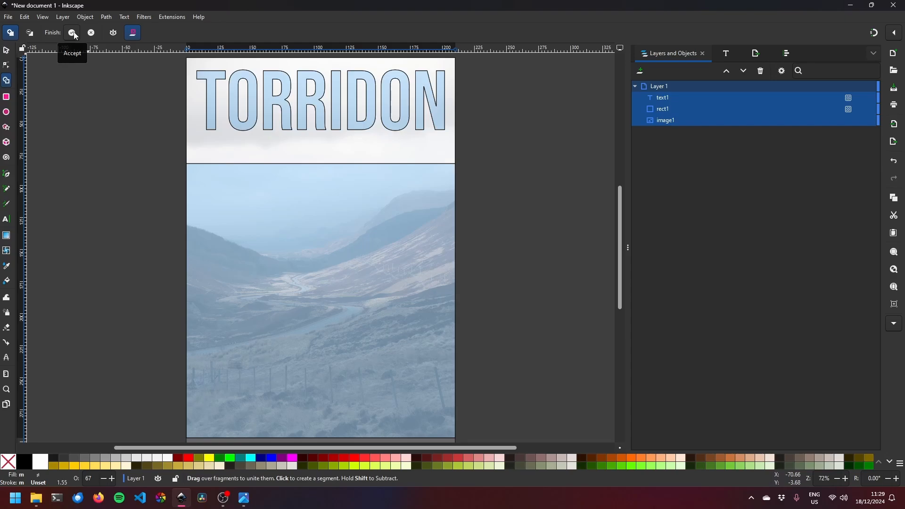
{"action": "key", "text": "Return"}
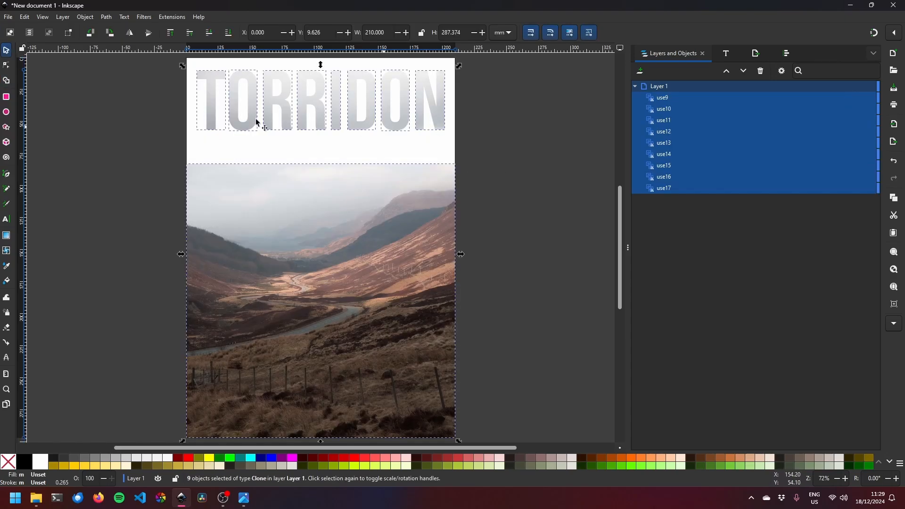
{"action": "left_click", "coordinate": [560, 270]}
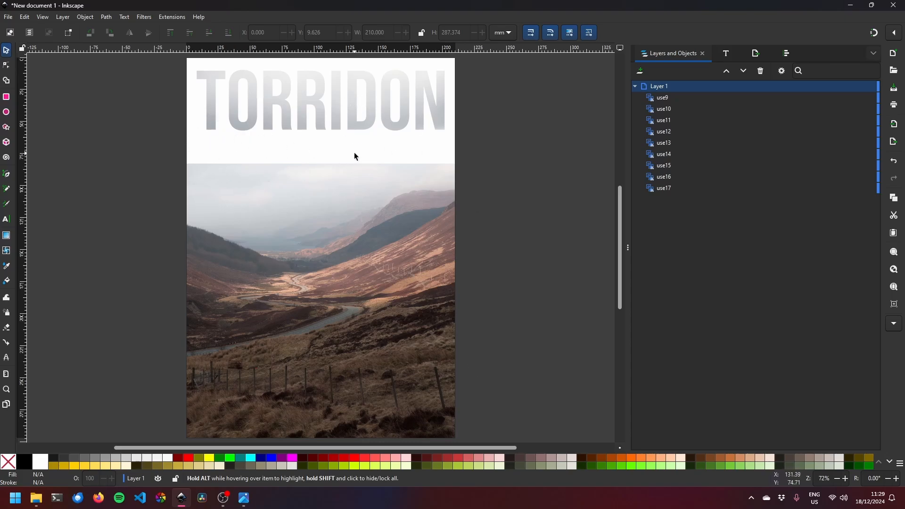
- Add the subtitle text "A PHOTOGRAPIC COLLECTION" over the title in Bebas Neue, right-aligned
{"action": "left_click", "coordinate": [244, 497]}
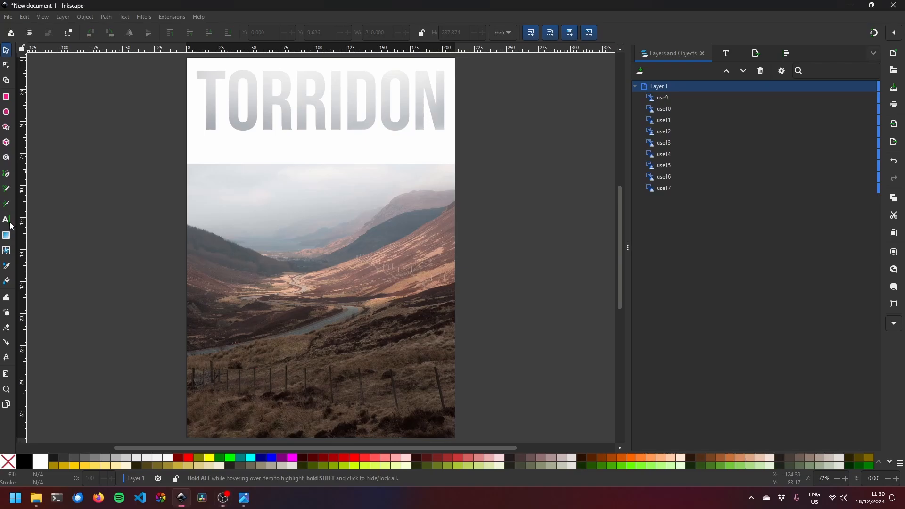
{"action": "left_click", "coordinate": [10, 221]}
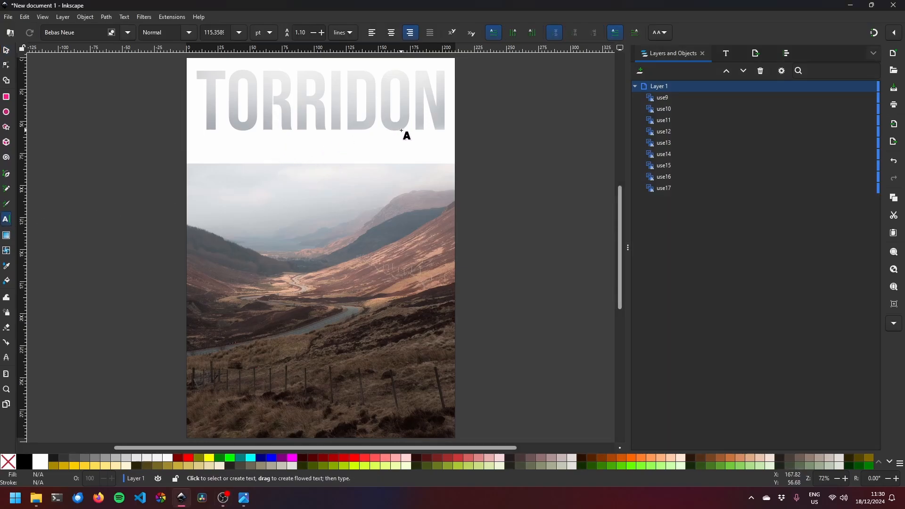
{"action": "type", "text": "A PHOT"}
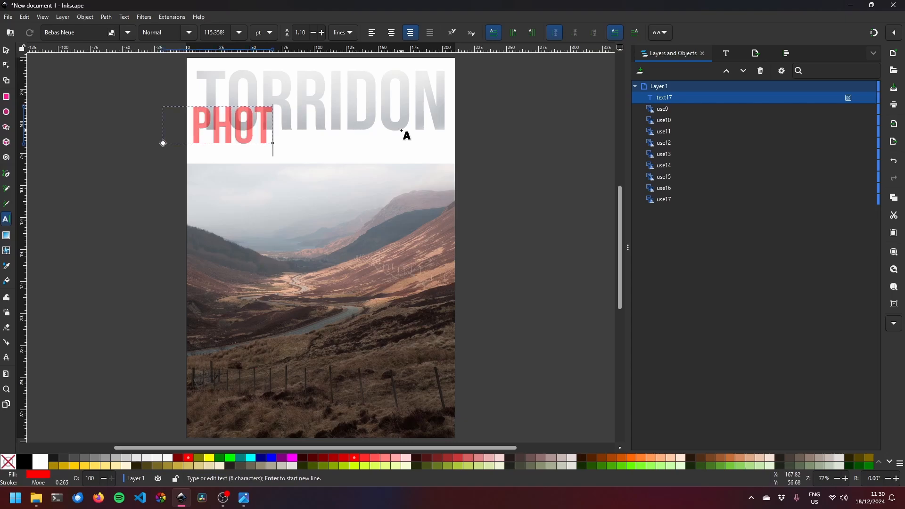
{"action": "type", "text": "OGRAPI"}
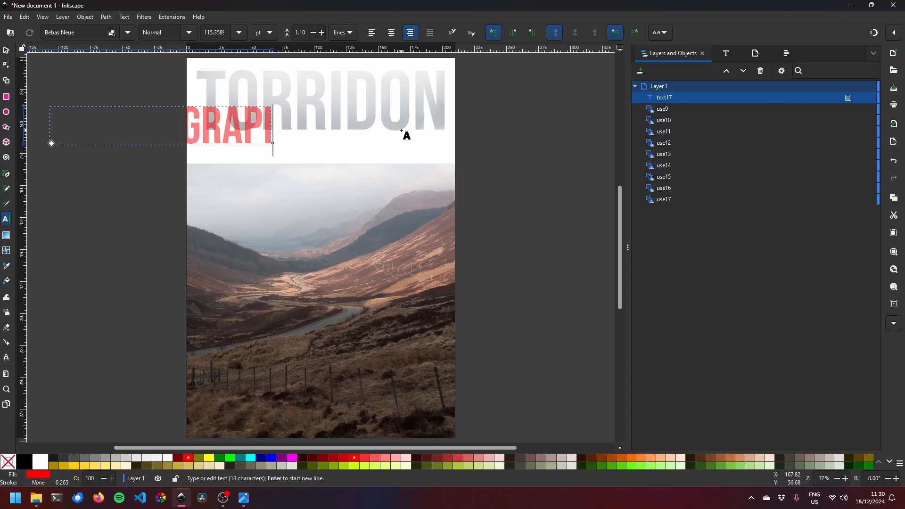
{"action": "type", "text": " COLLEC"}
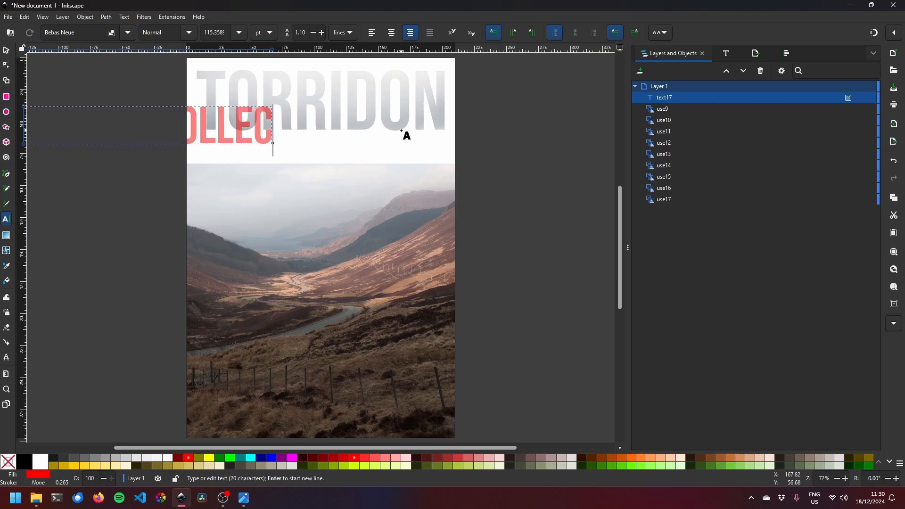
{"action": "type", "text": "TION"}
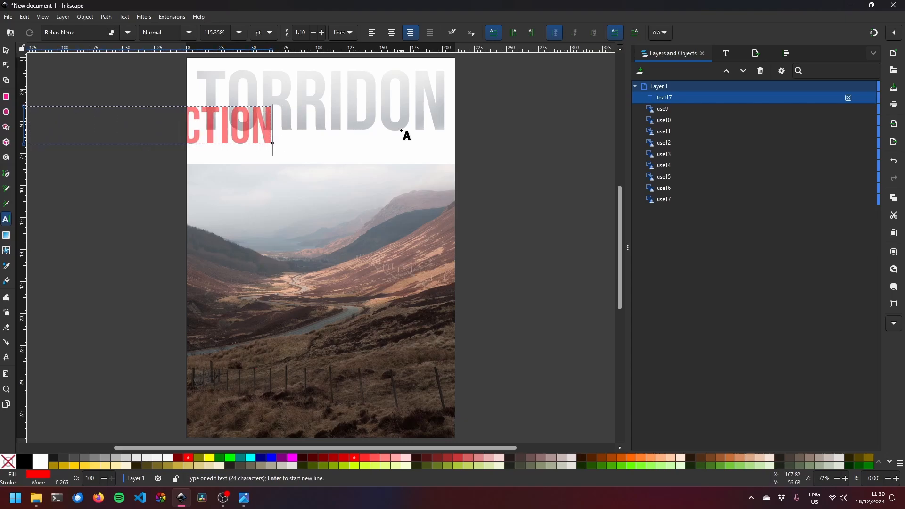
- Move the subtitle below the title with snapping enabled, lining up its end with the end of TORRIDON
{"action": "left_click", "coordinate": [6, 51]}
{"action": "left_click_drag", "start_coordinate": [233, 129], "coordinate": [266, 135]}
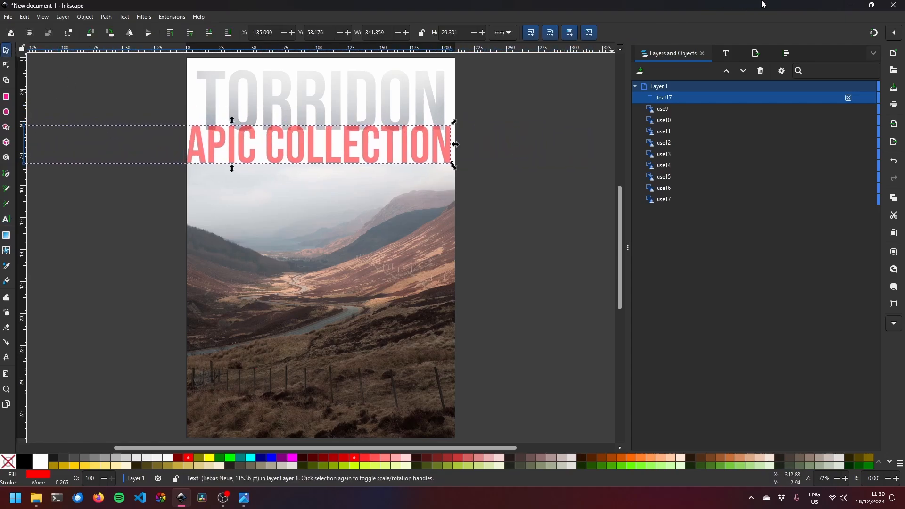
{"action": "left_click", "coordinate": [873, 33]}
{"action": "left_click_drag", "start_coordinate": [393, 141], "coordinate": [385, 151]}
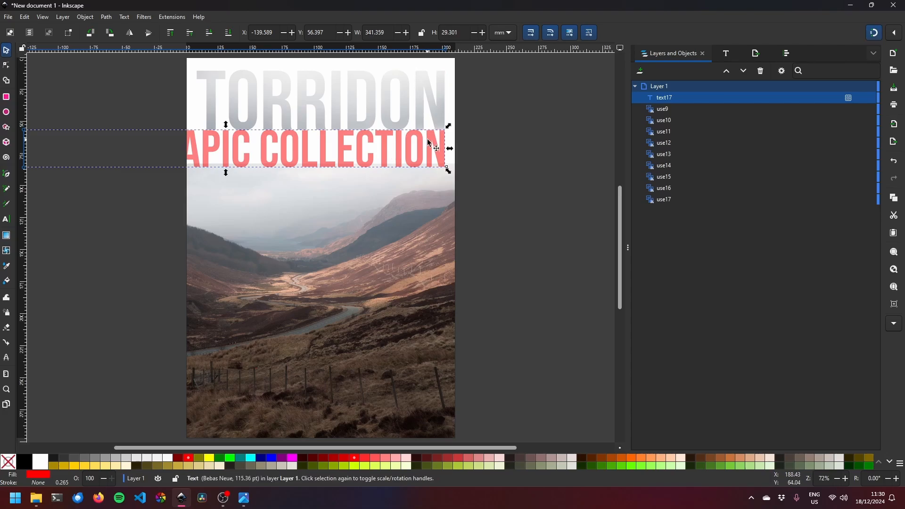
- Scale the subtitle down to about 161 × 14 mm and snap it directly beneath the title, flush with the final N
{"action": "left_click_drag", "start_coordinate": [216, 158], "coordinate": [404, 168]}
{"action": "left_click_drag", "start_coordinate": [183, 186], "coordinate": [271, 167]}
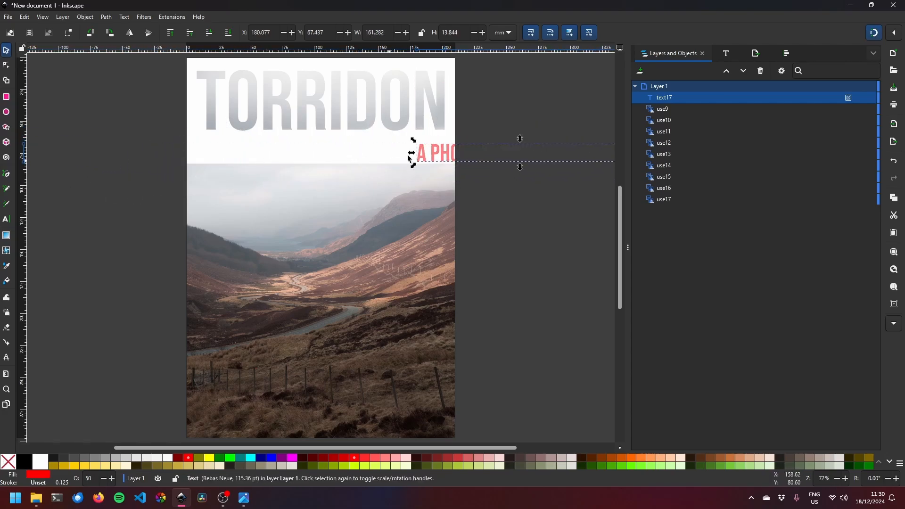
{"action": "left_click_drag", "start_coordinate": [418, 157], "coordinate": [241, 159]}
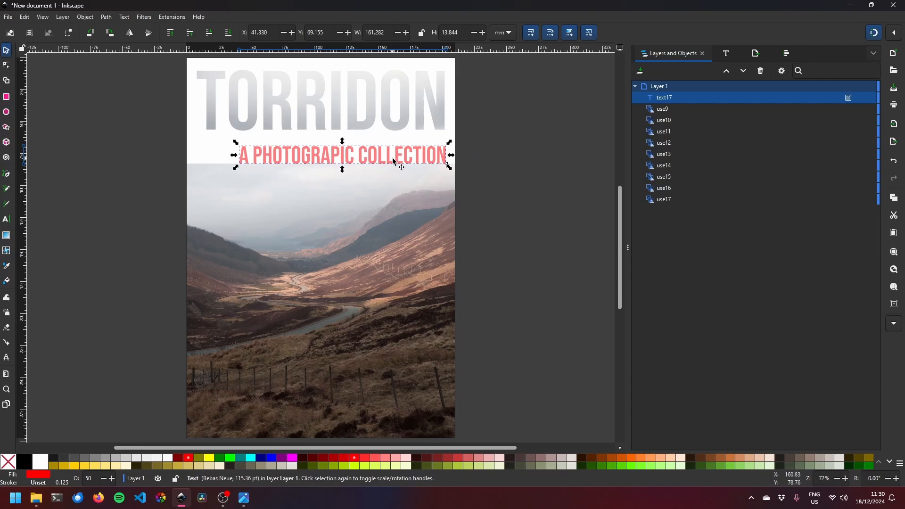
{"action": "left_click_drag", "start_coordinate": [393, 159], "coordinate": [392, 146]}
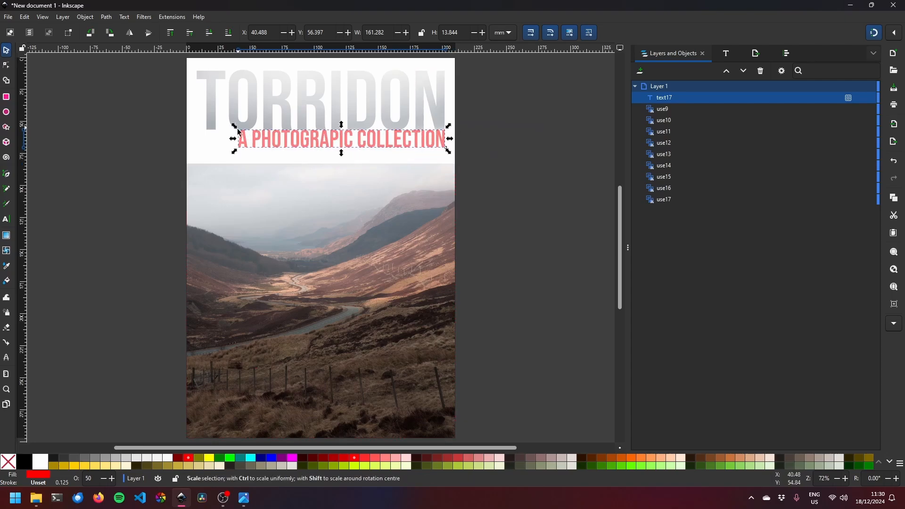
- Nudge the subtitle down to a Y position of 62.217 mm, leaving a gap beneath the title
{"action": "key", "text": "Down"}
{"action": "key", "text": "Down"}
{"action": "key", "text": "Down"}
{"action": "key", "text": "Down"}
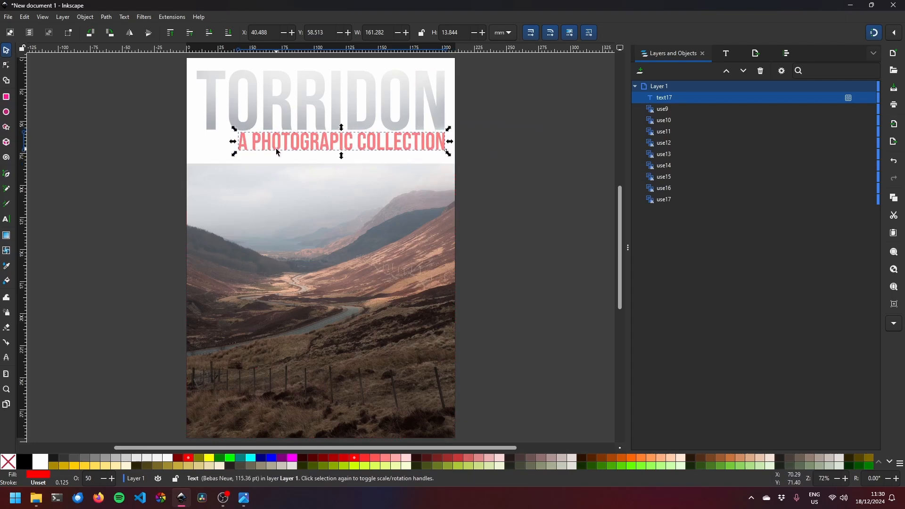
{"action": "key", "text": "Down"}
{"action": "key", "text": "Down"}
{"action": "key", "text": "Down"}
{"action": "key", "text": "Down"}
{"action": "key", "text": "Down"}
{"action": "key", "text": "Down"}
{"action": "key", "text": "Down"}
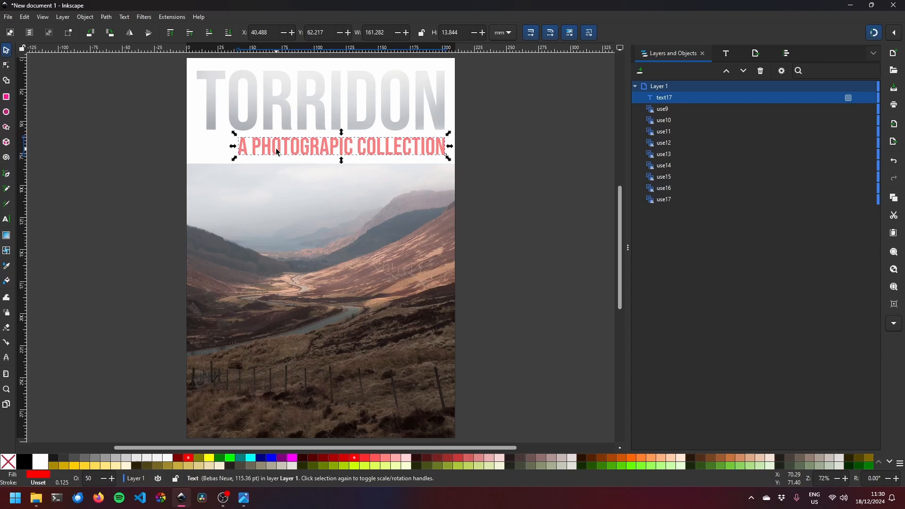
{"action": "key", "text": "Up"}
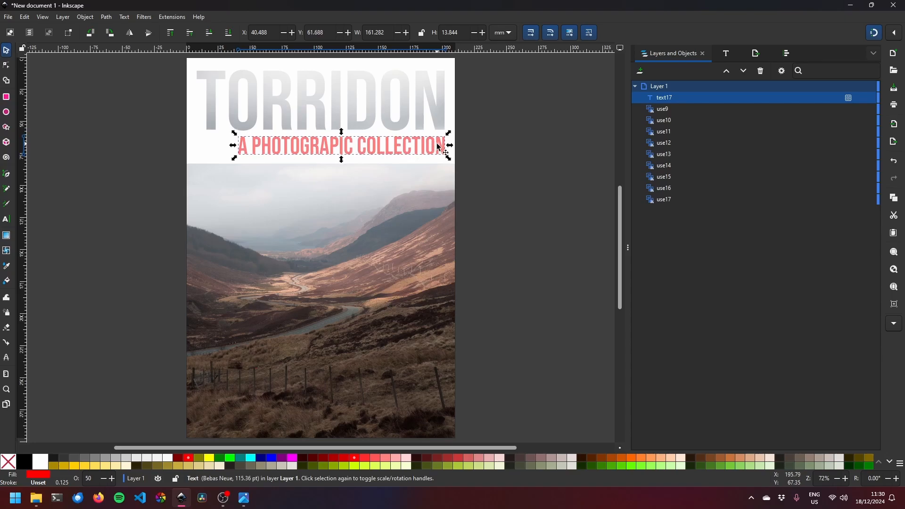
{"action": "key", "text": "Down"}
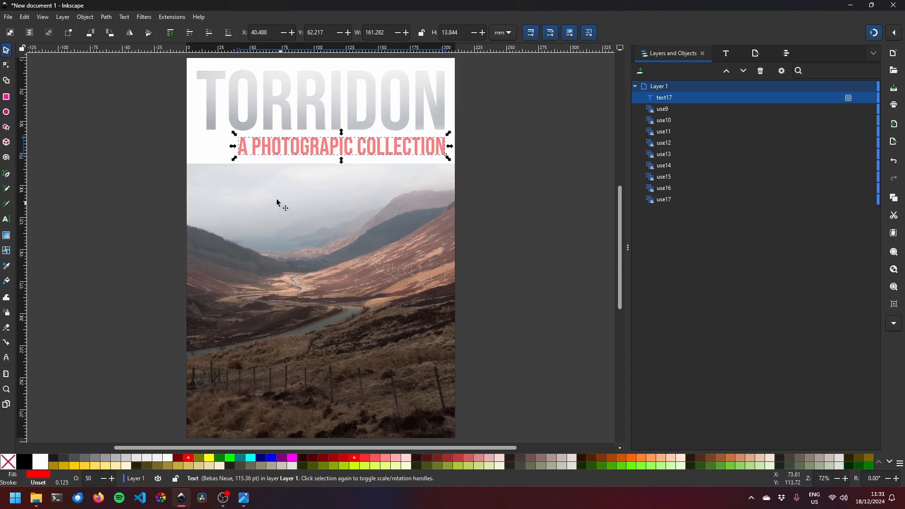
- Fill the subtitle with the near-black brown #0f0a07 sampled from the bottom of the photo
{"action": "left_click", "coordinate": [6, 268]}
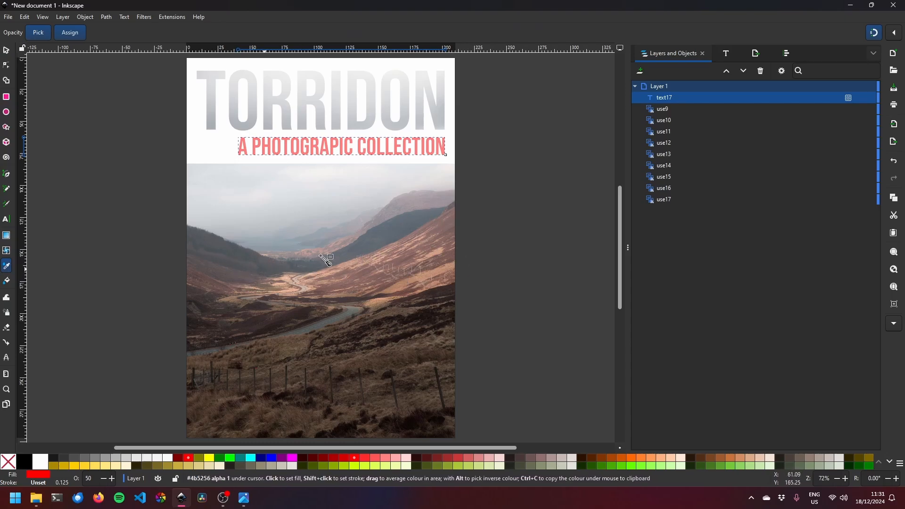
{"action": "left_click", "coordinate": [250, 261]}
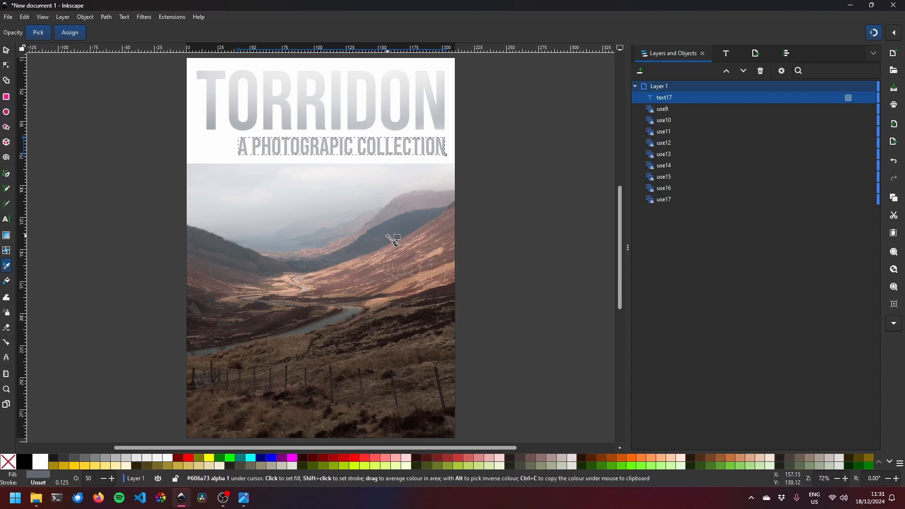
{"action": "left_click", "coordinate": [411, 320]}
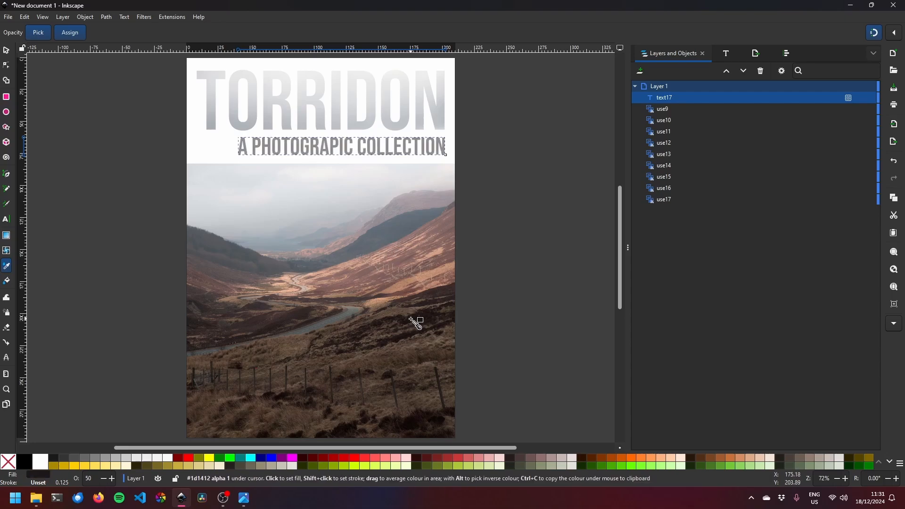
{"action": "left_click", "coordinate": [412, 424]}
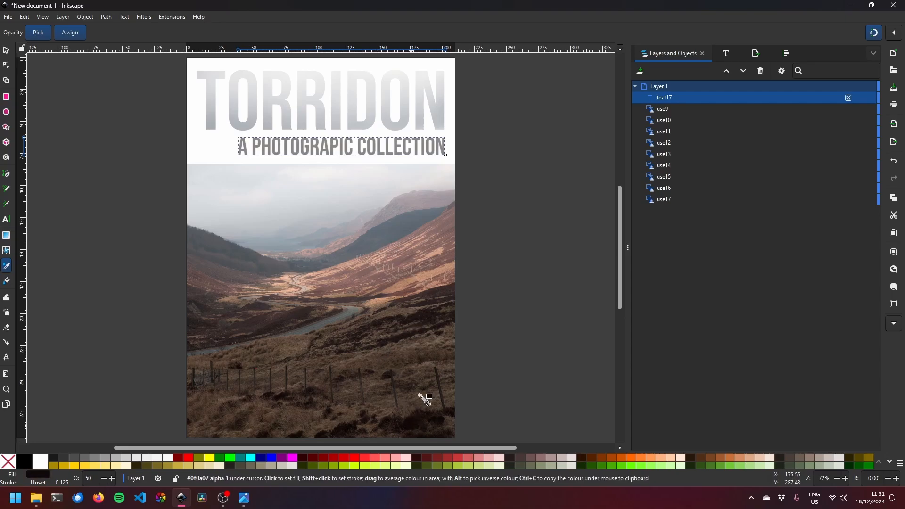
- Correct the subtitle to "A PHOTOGRAPHIC COLLECTION" and scale it down to about 133 × 11 mm, keeping its end flush with the title
{"action": "key", "text": "t"}
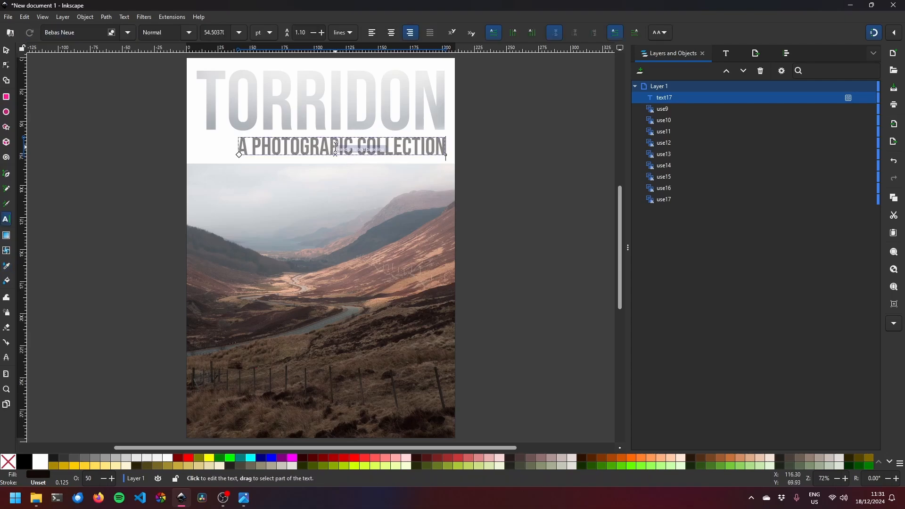
{"action": "left_click", "coordinate": [336, 147]}
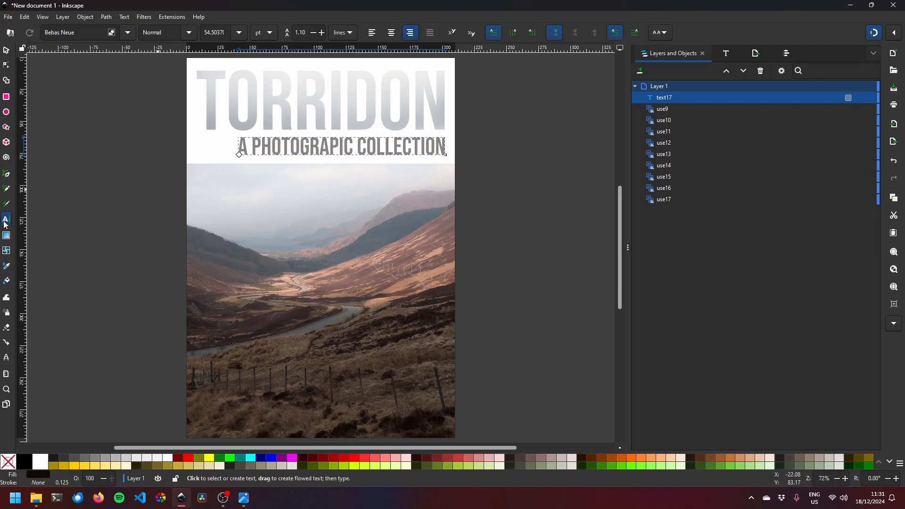
{"action": "type", "text": "h"}
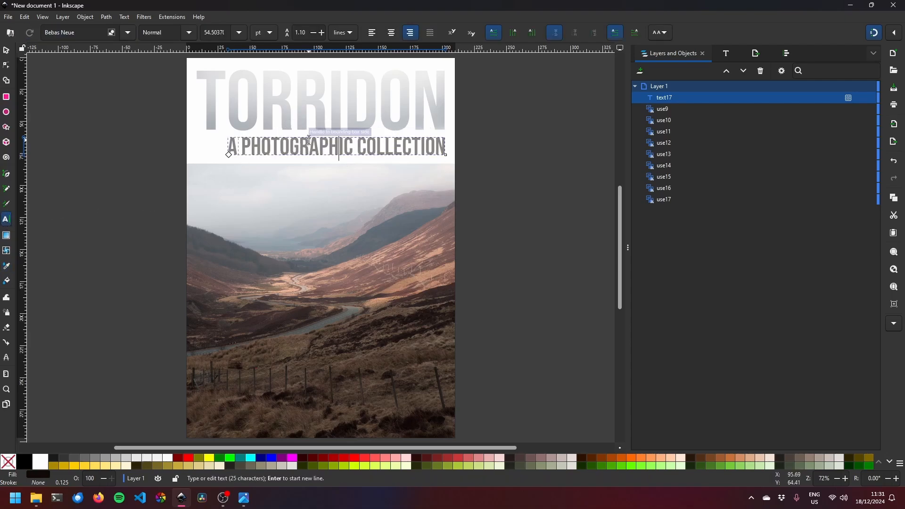
{"action": "left_click", "coordinate": [6, 50]}
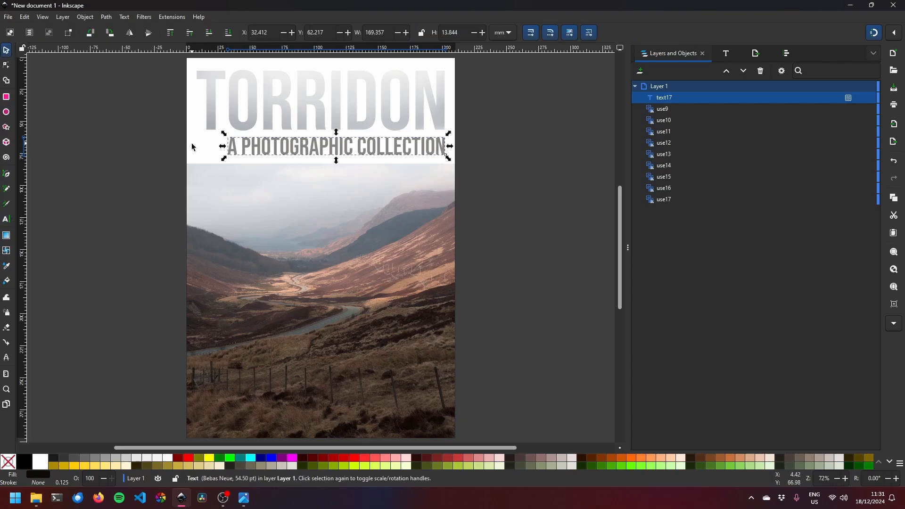
{"action": "left_click_drag", "start_coordinate": [220, 161], "coordinate": [245, 159]}
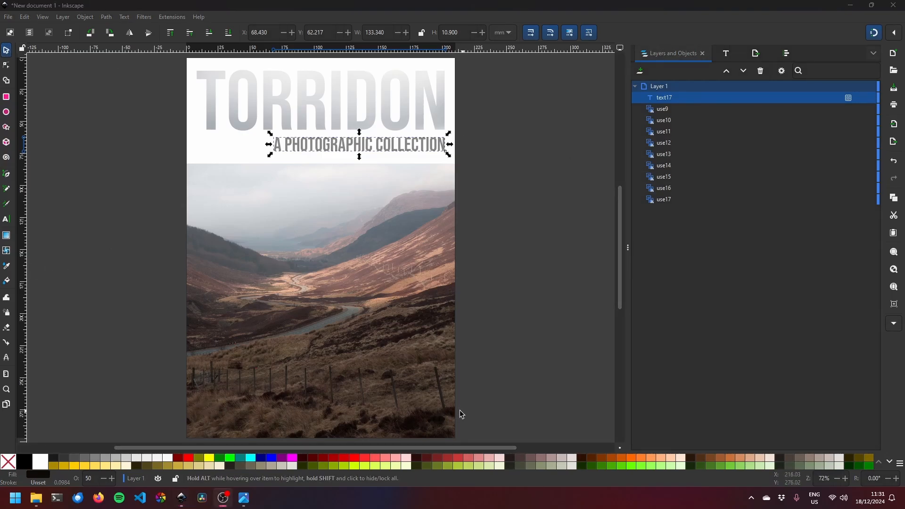
- Draw a rectangle about 210 × 17 mm along the page's bottom edge, with 100% opacity and a dark brown fill sampled from the hillside
{"action": "left_click", "coordinate": [6, 98]}
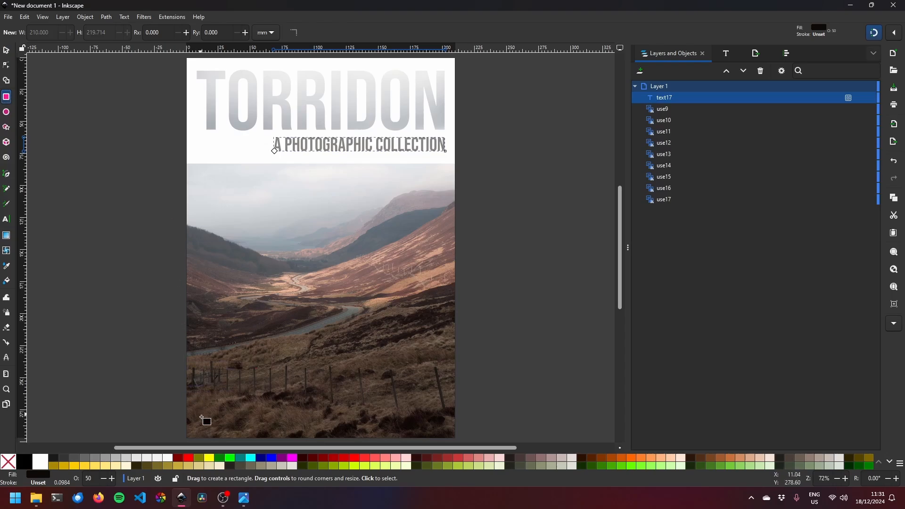
{"action": "left_click_drag", "start_coordinate": [187, 416], "coordinate": [455, 431]}
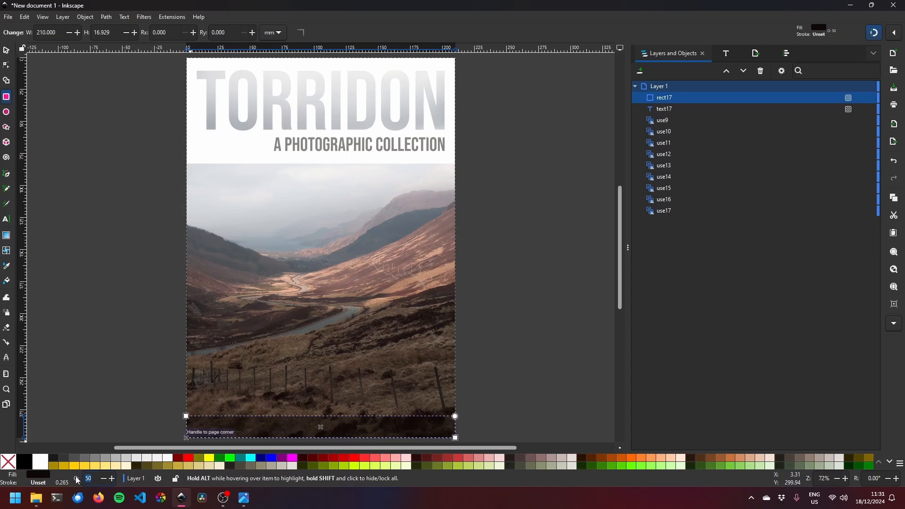
{"action": "type", "text": "100"}
{"action": "key", "text": "Return"}
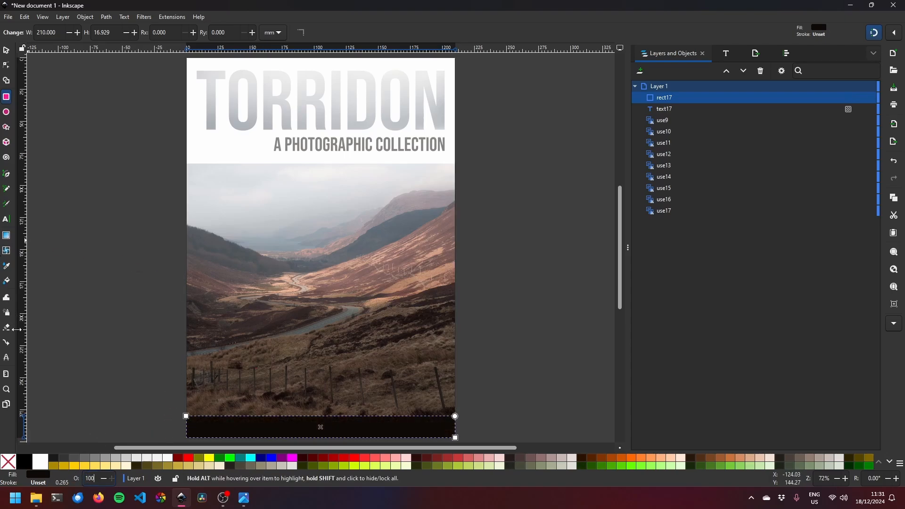
{"action": "left_click", "coordinate": [6, 266]}
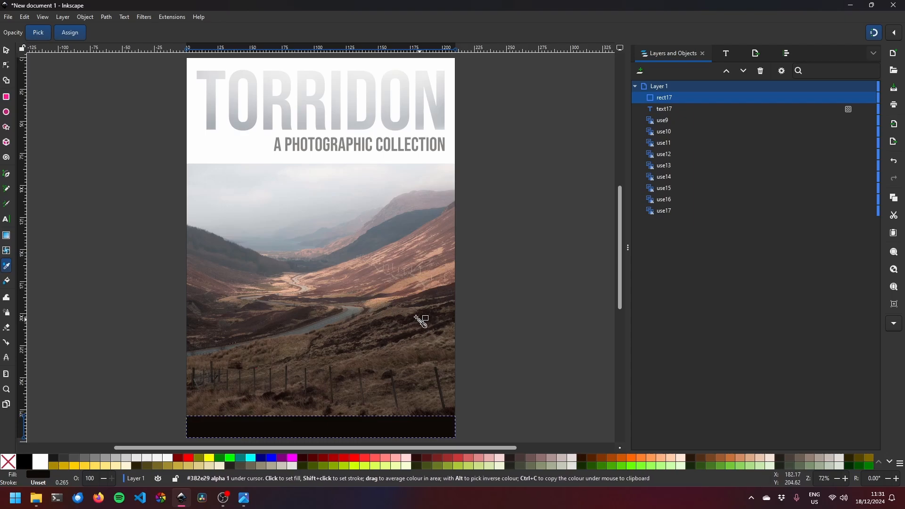
{"action": "left_click", "coordinate": [420, 317]}
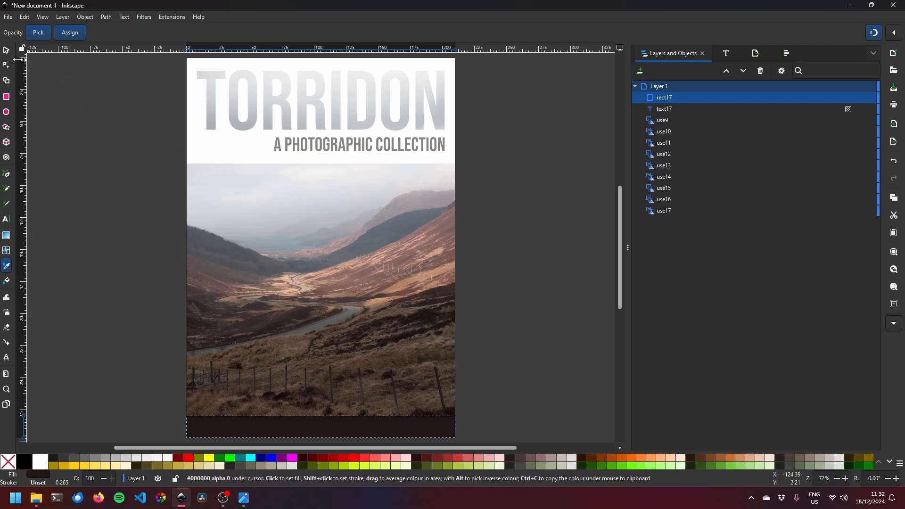
- Set the opacity of the "A PHOTOGRAPHIC COLLECTION" subtitle to 100%
{"action": "left_click", "coordinate": [7, 50]}
{"action": "left_click", "coordinate": [369, 149]}
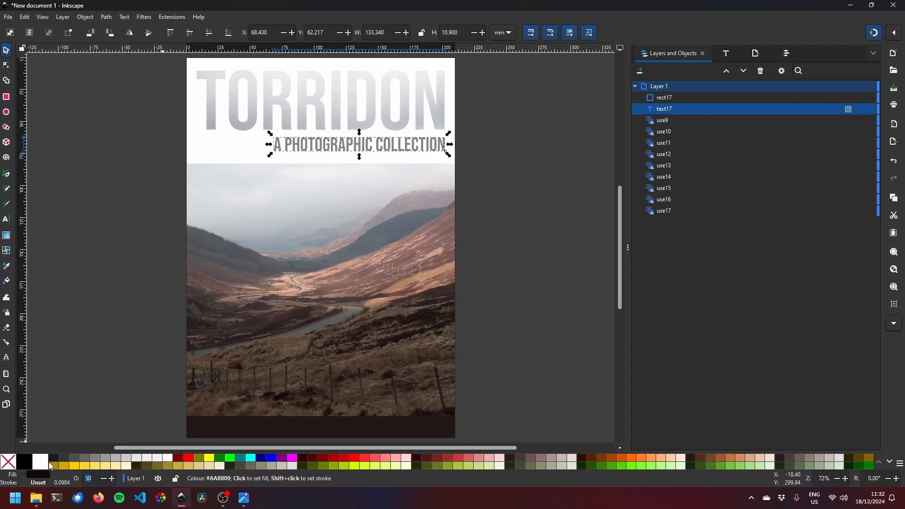
{"action": "type", "text": "100"}
{"action": "key", "text": "Return"}
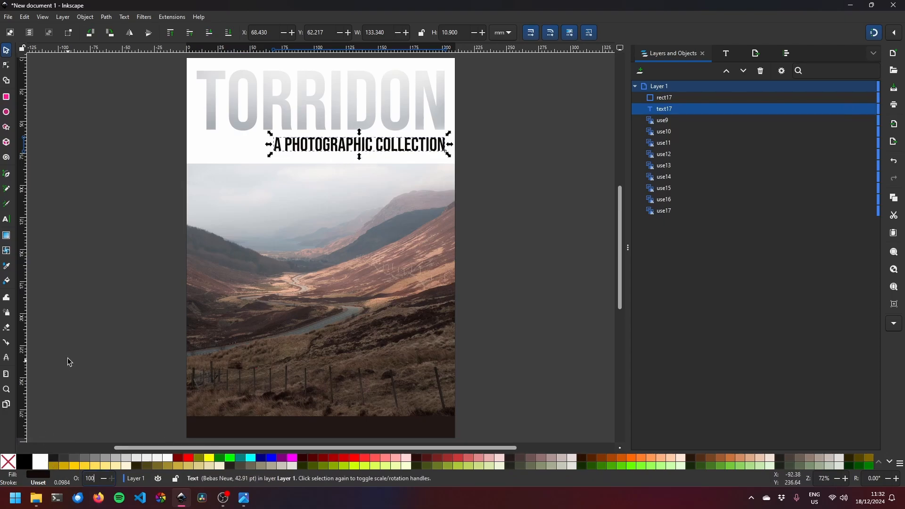
- Try several colours sampled from the photo as the subtitle's fill, ending with the slate grey of the distant hill
{"action": "left_click", "coordinate": [6, 266]}
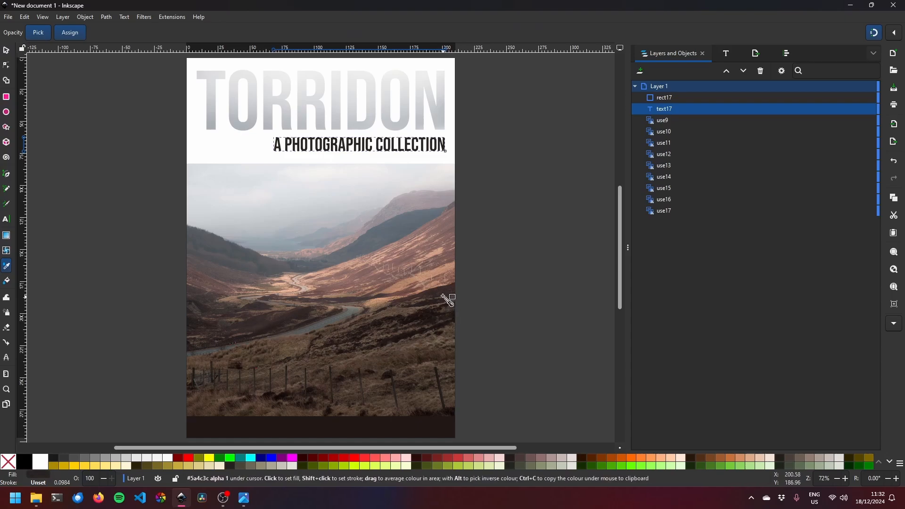
{"action": "left_click", "coordinate": [429, 326]}
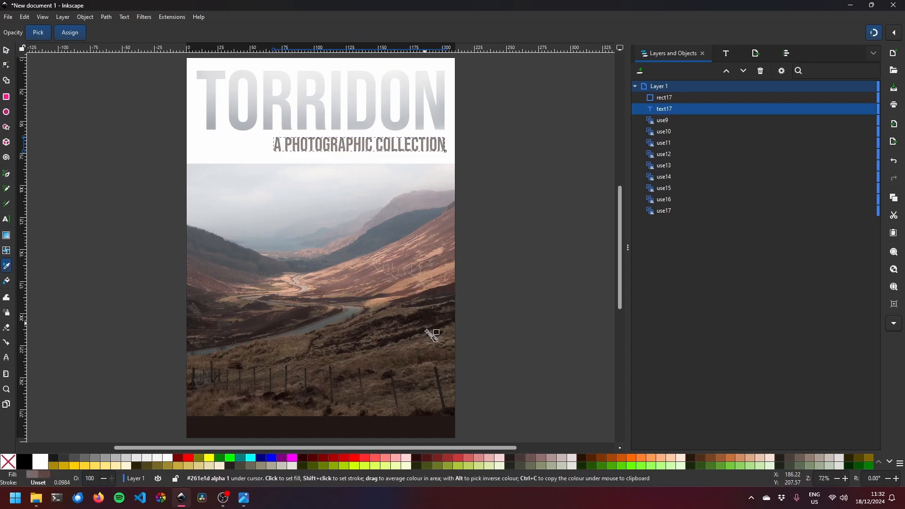
{"action": "left_click", "coordinate": [437, 323]}
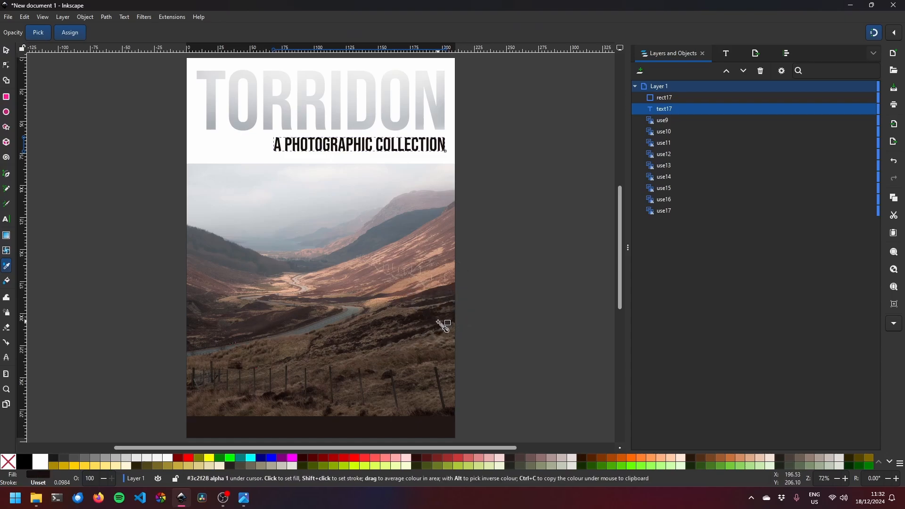
{"action": "left_click", "coordinate": [382, 298]}
{"action": "left_click", "coordinate": [369, 231]}
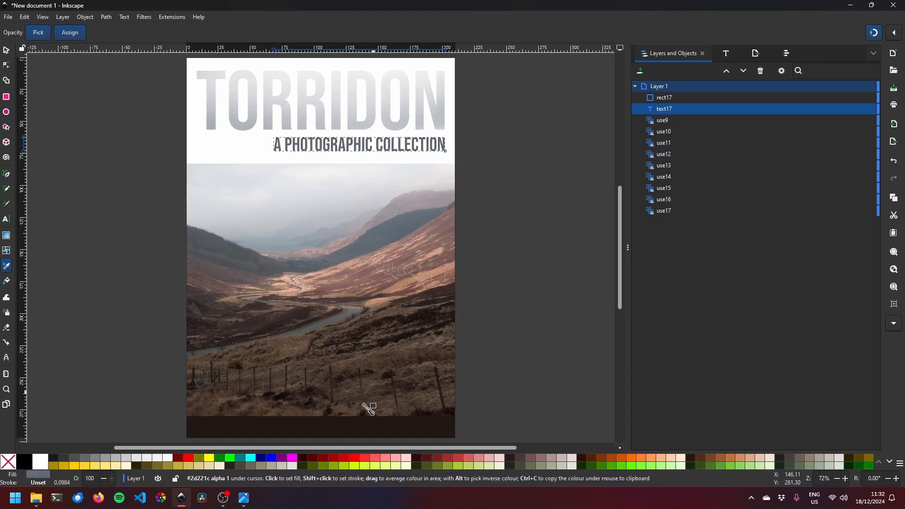
- Add a text object reading "BY DARKTABLE LANDSCAPES" over the dark footer band
{"action": "left_click", "coordinate": [6, 219]}
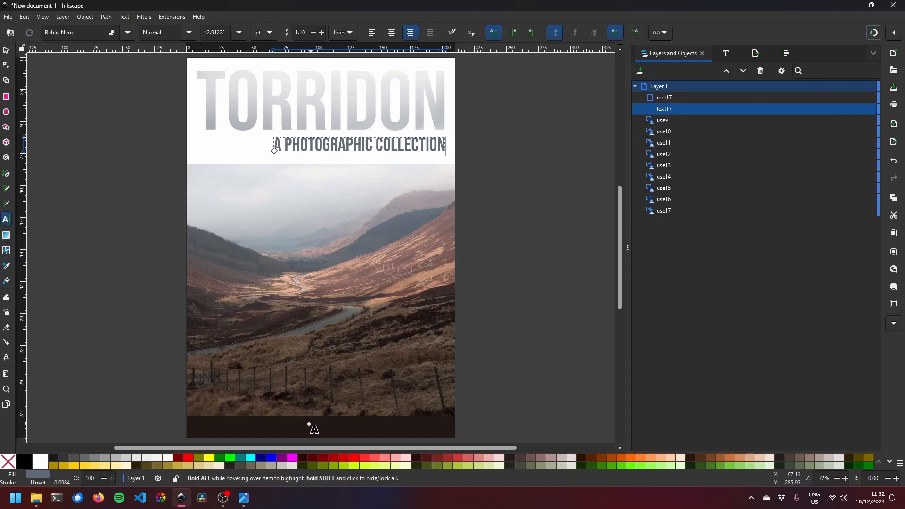
{"action": "left_click", "coordinate": [308, 422]}
{"action": "type", "text": "NB"}
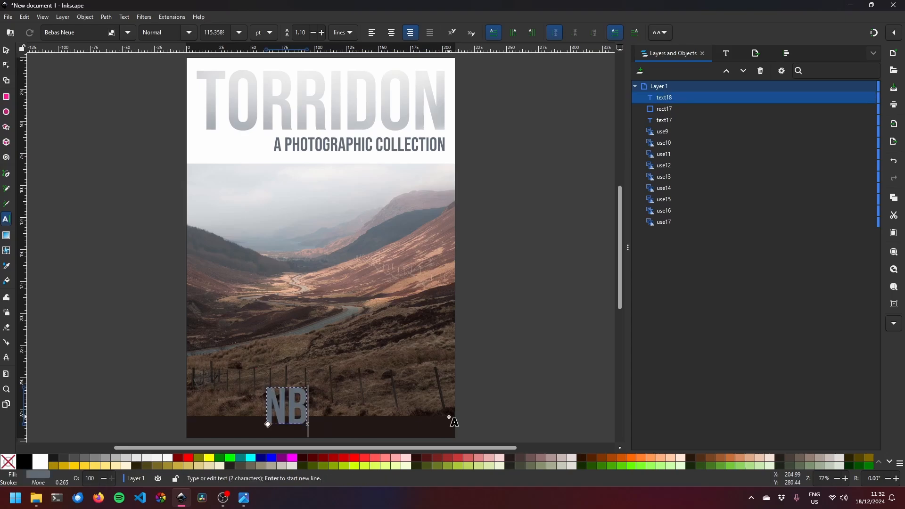
{"action": "key", "text": "BackSpace"}
{"action": "key", "text": "BackSpace"}
{"action": "type", "text": "BY DAR"}
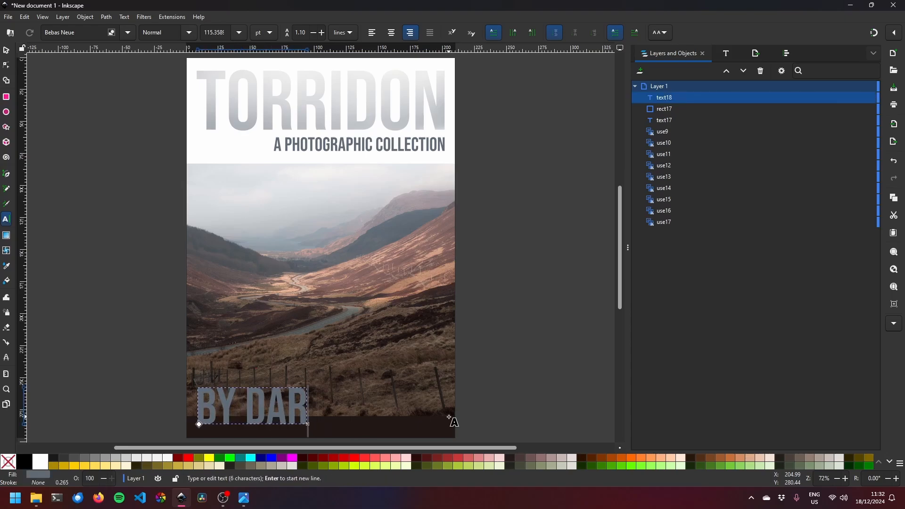
{"action": "type", "text": "KTABLE LANDSCAPES"}
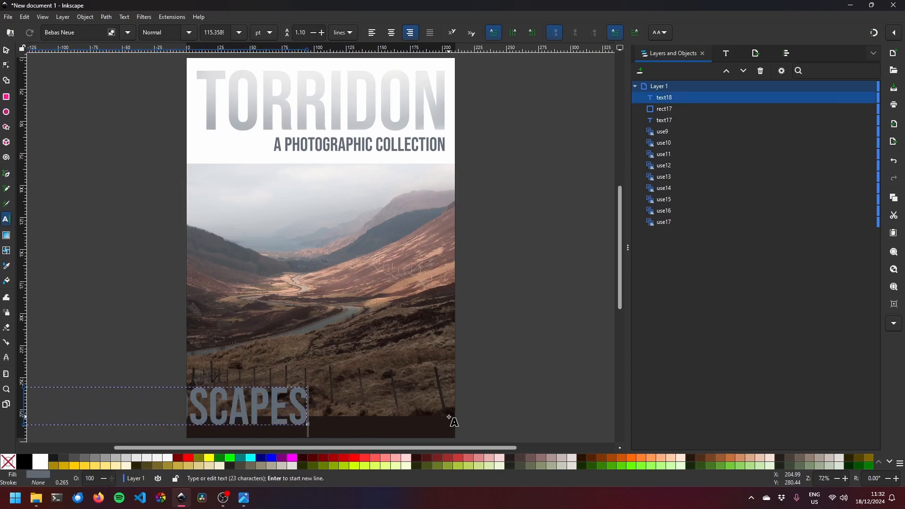
- Move the "BY DARKTABLE LANDSCAPES" text up over the photo and set its font size to 32
{"action": "left_click", "coordinate": [6, 50]}
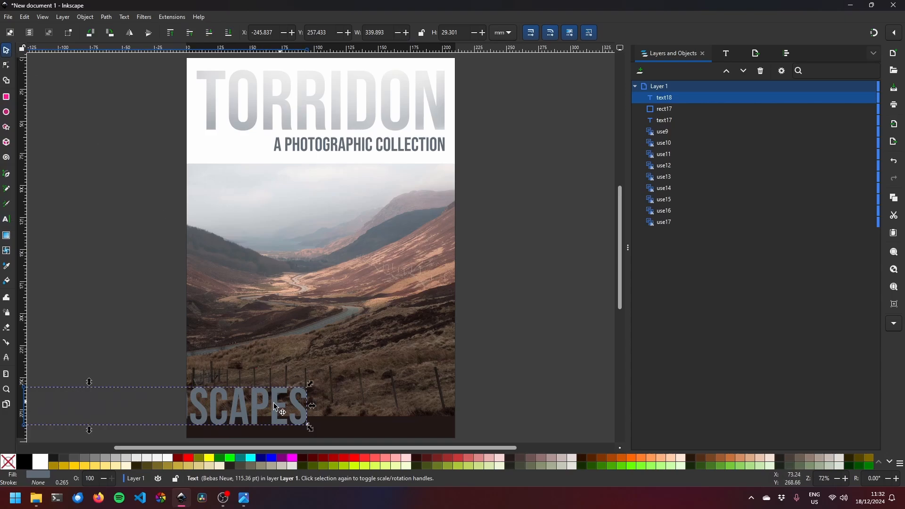
{"action": "left_click_drag", "start_coordinate": [235, 406], "coordinate": [360, 325]}
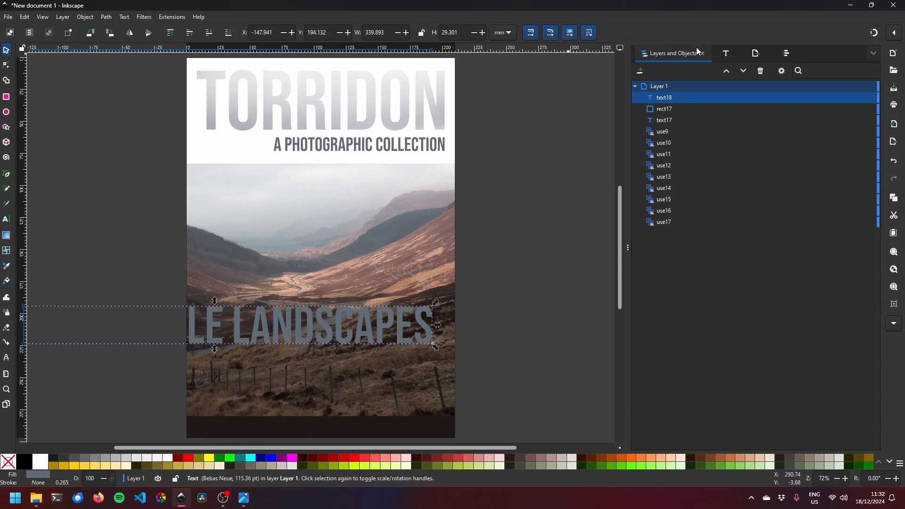
{"action": "left_click", "coordinate": [723, 53]}
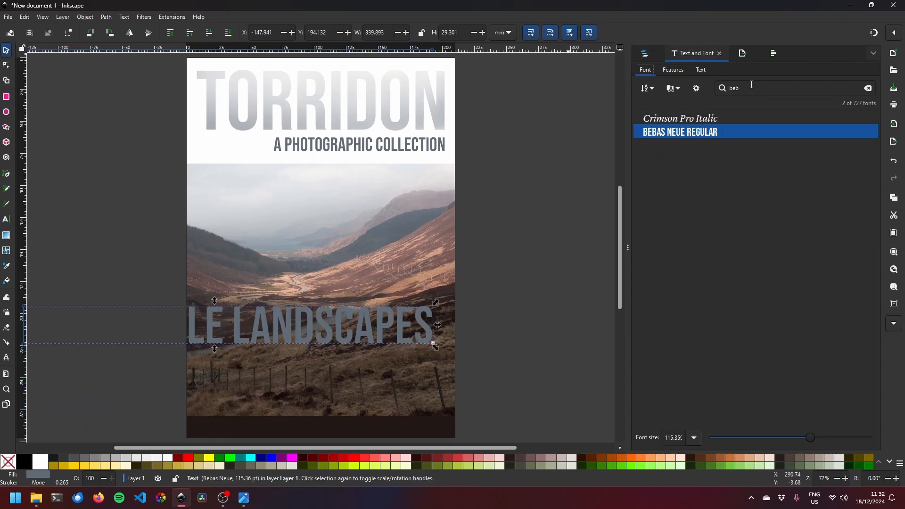
{"action": "left_click", "coordinate": [697, 70]}
{"action": "left_click", "coordinate": [674, 70]}
{"action": "left_click", "coordinate": [654, 71]}
{"action": "left_click_drag", "start_coordinate": [806, 441], "coordinate": [771, 430]}
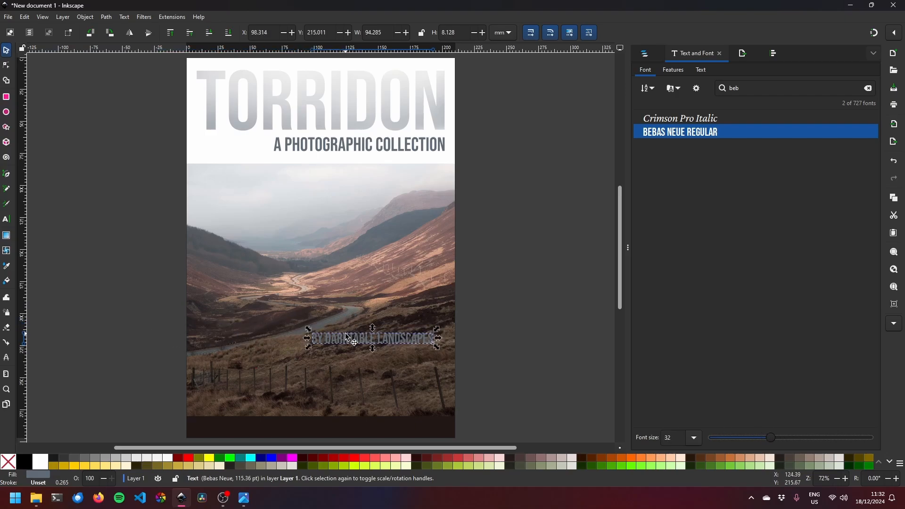
- Place the "BY DARKTABLE LANDSCAPES" text inside the dark footer band, with its end flush with the subtitle's end
{"action": "left_click_drag", "start_coordinate": [348, 341], "coordinate": [369, 429]}
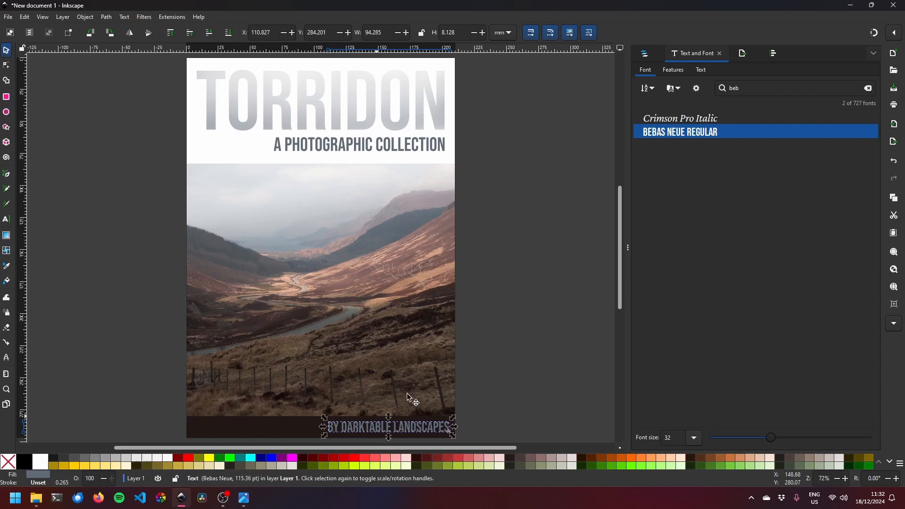
{"action": "left_click_drag", "start_coordinate": [428, 428], "coordinate": [416, 164]}
{"action": "key", "text": "shift+Down"}
{"action": "key", "text": "shift+Down"}
{"action": "key", "text": "shift+Down"}
{"action": "key", "text": "shift+Down"}
{"action": "key", "text": "shift+Down"}
{"action": "key", "text": "shift+Down"}
{"action": "key", "text": "shift+Down"}
{"action": "key", "text": "shift+Down"}
{"action": "key", "text": "shift+Down"}
{"action": "key", "text": "shift+Down"}
{"action": "key", "text": "shift+Down"}
{"action": "key", "text": "shift+Down"}
{"action": "key", "text": "shift+Down"}
{"action": "key", "text": "shift+Down"}
{"action": "key", "text": "shift+Down"}
{"action": "key", "text": "shift+Down"}
{"action": "key", "text": "shift+Down"}
{"action": "key", "text": "shift+Down"}
{"action": "key", "text": "shift+Down"}
{"action": "key", "text": "shift+Down"}
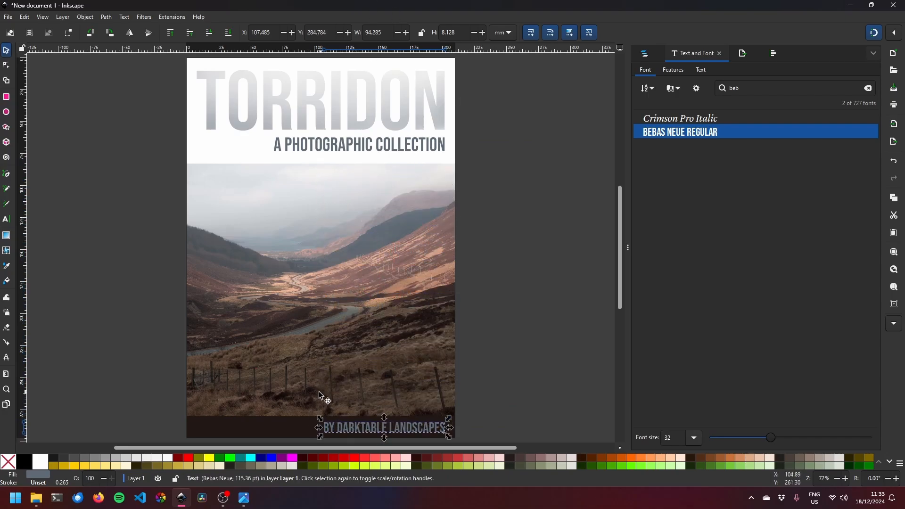
- Try several colours sampled from the photo as the footer text's fill, ending with a muted brown from the hillside
{"action": "left_click", "coordinate": [7, 266]}
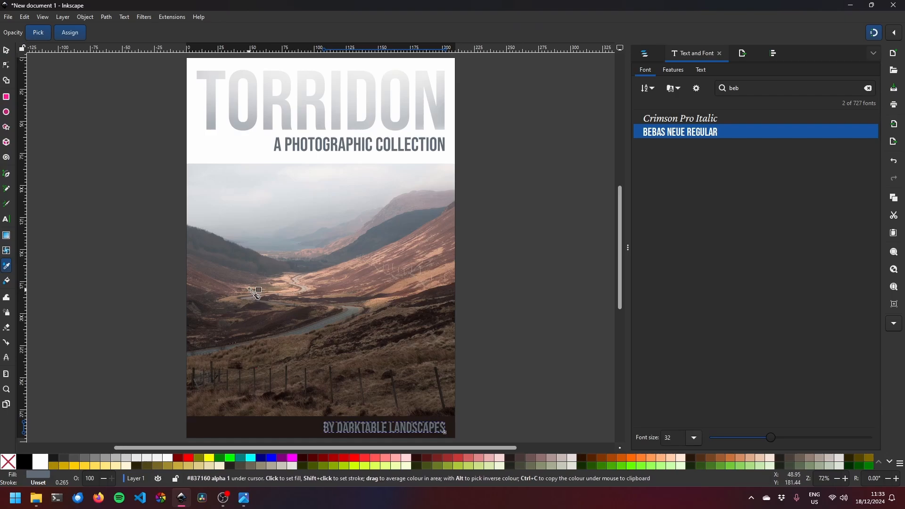
{"action": "left_click", "coordinate": [283, 281]}
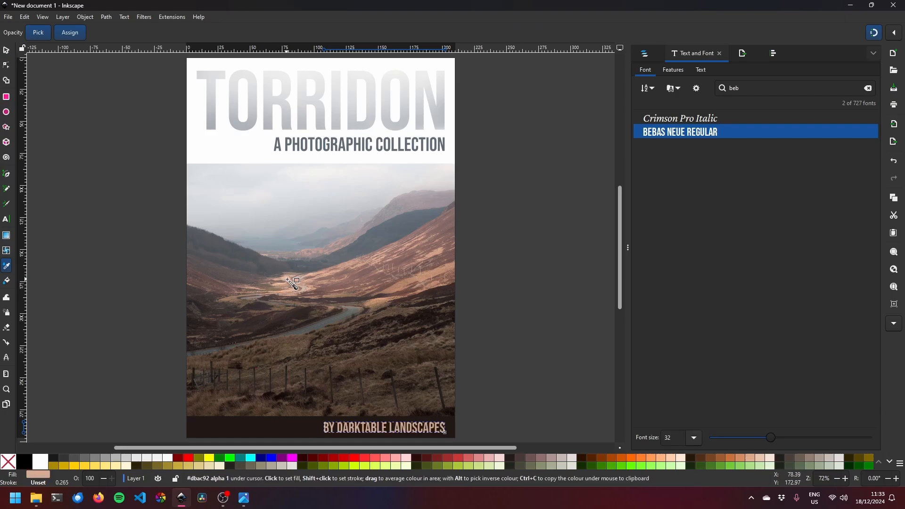
{"action": "left_click", "coordinate": [344, 357]}
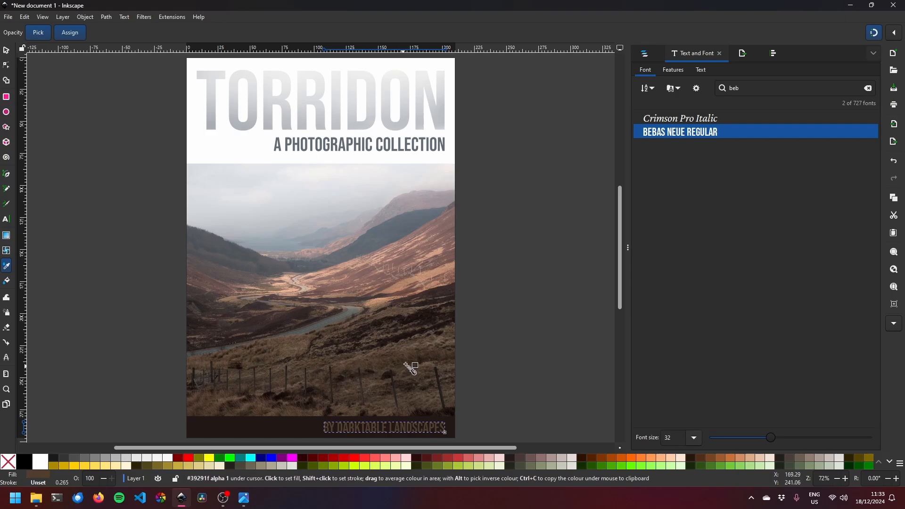
{"action": "left_click", "coordinate": [418, 347]}
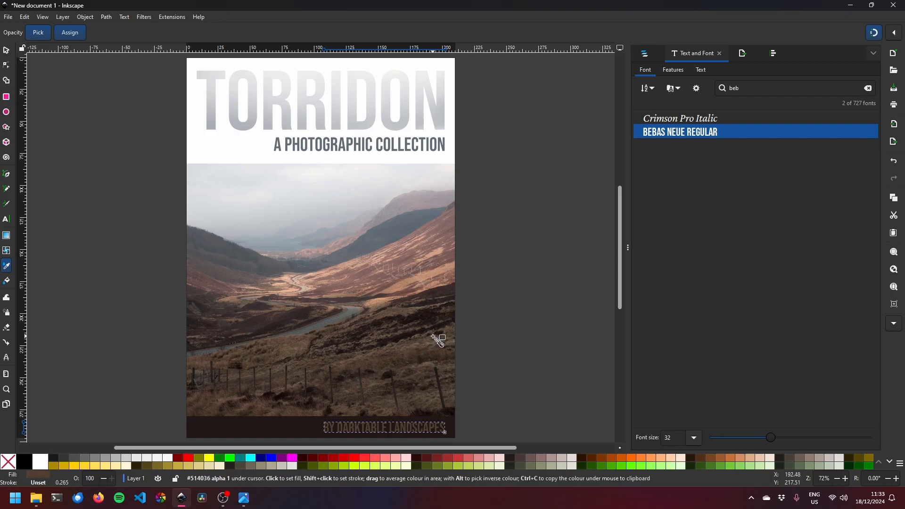
{"action": "left_click", "coordinate": [382, 313]}
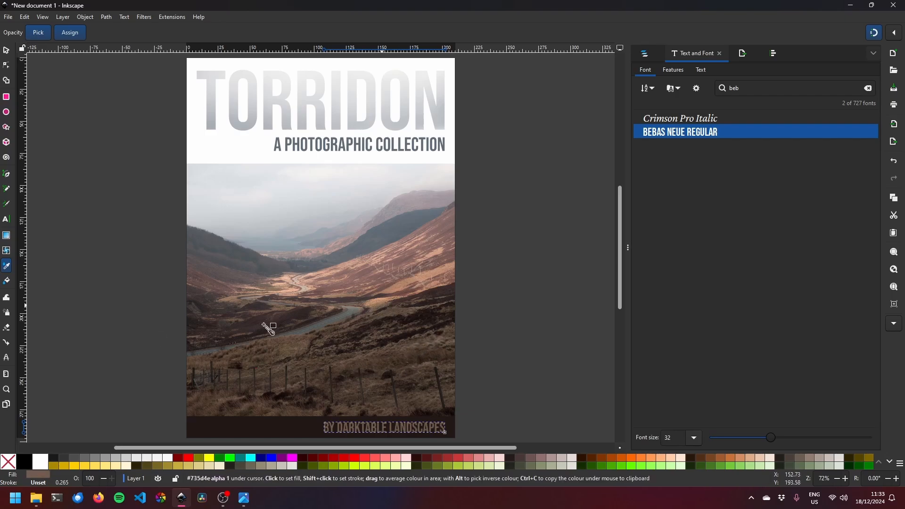
{"action": "left_click", "coordinate": [6, 51]}
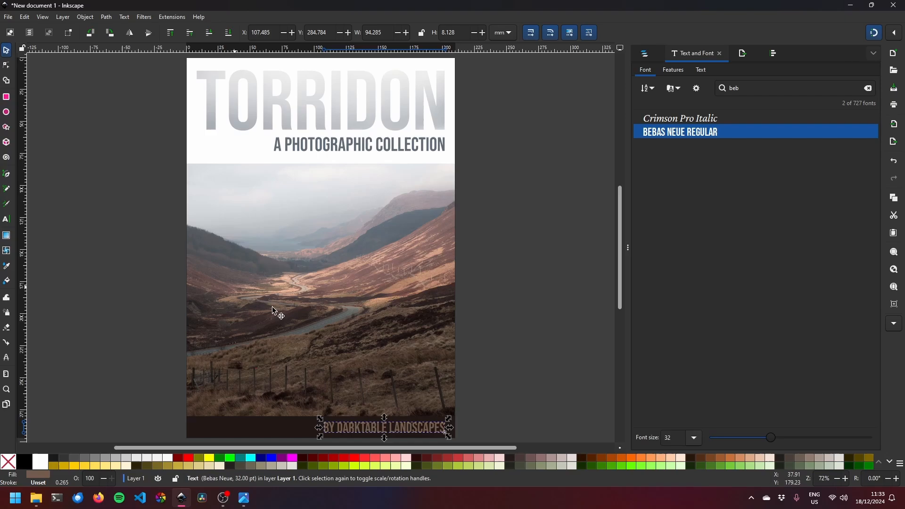
{"action": "left_click", "coordinate": [501, 341]}
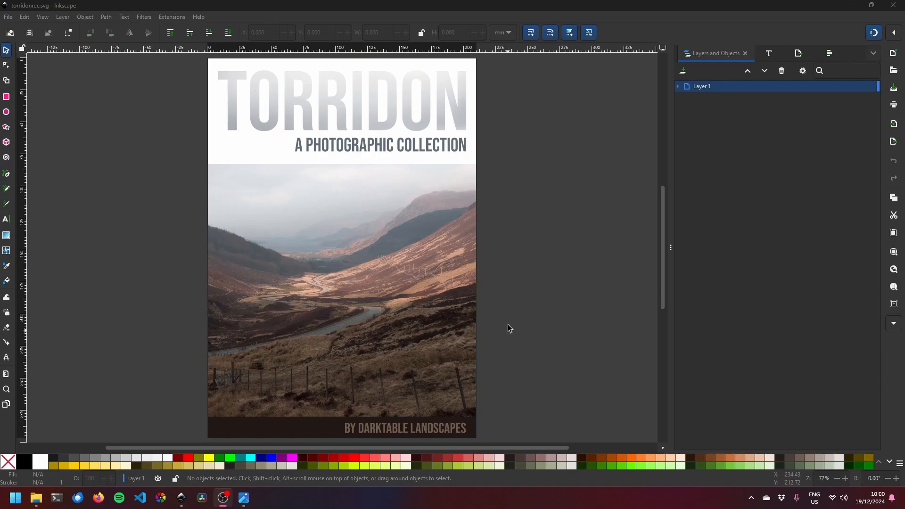
- Add a second A4 page to the document and set its margins to 10 mm
{"action": "left_click", "coordinate": [6, 405]}
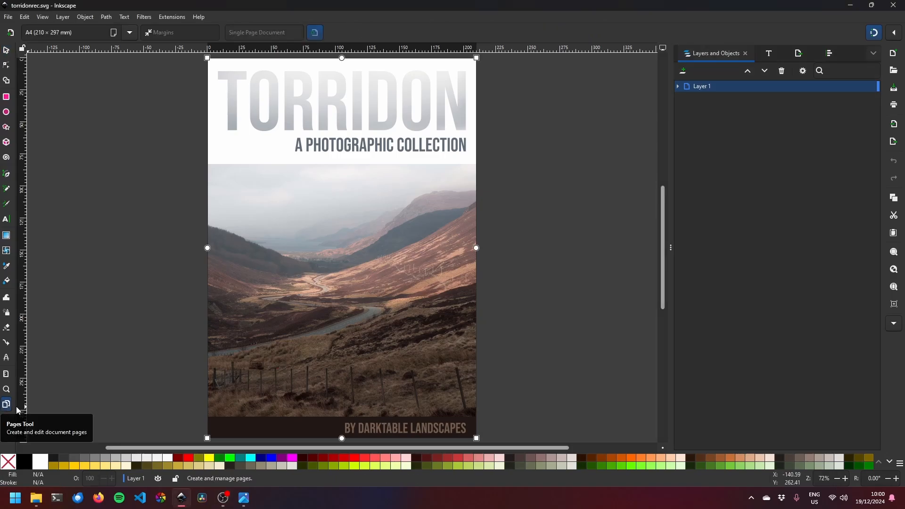
{"action": "left_click", "coordinate": [6, 34]}
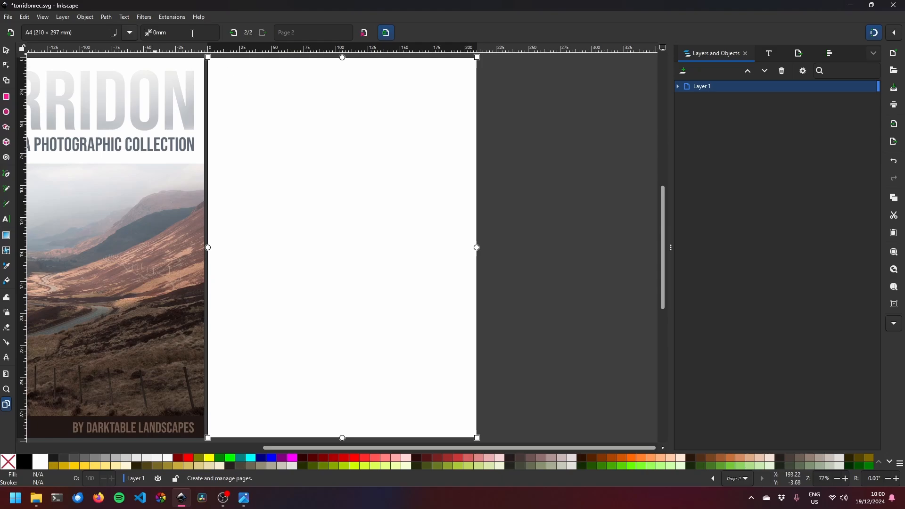
{"action": "left_click_drag", "start_coordinate": [191, 31], "coordinate": [147, 37]}
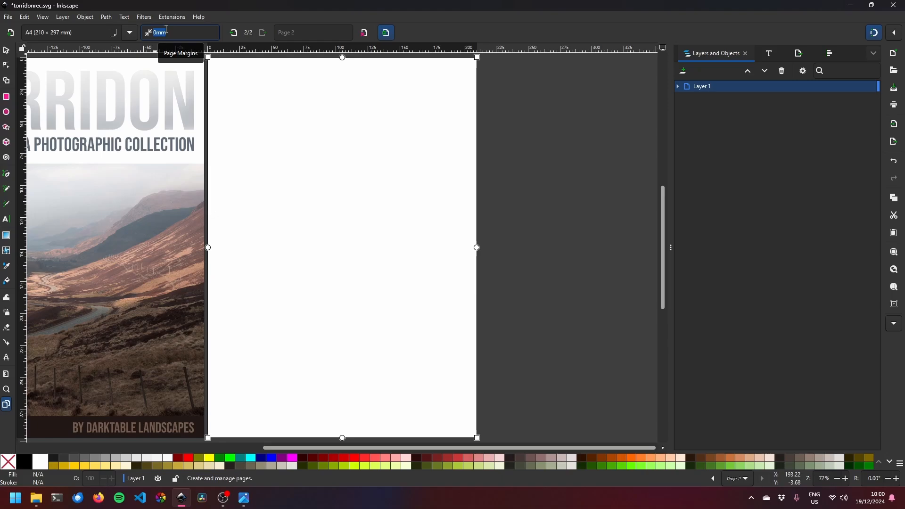
{"action": "type", "text": "10"}
{"action": "key", "text": "Return"}
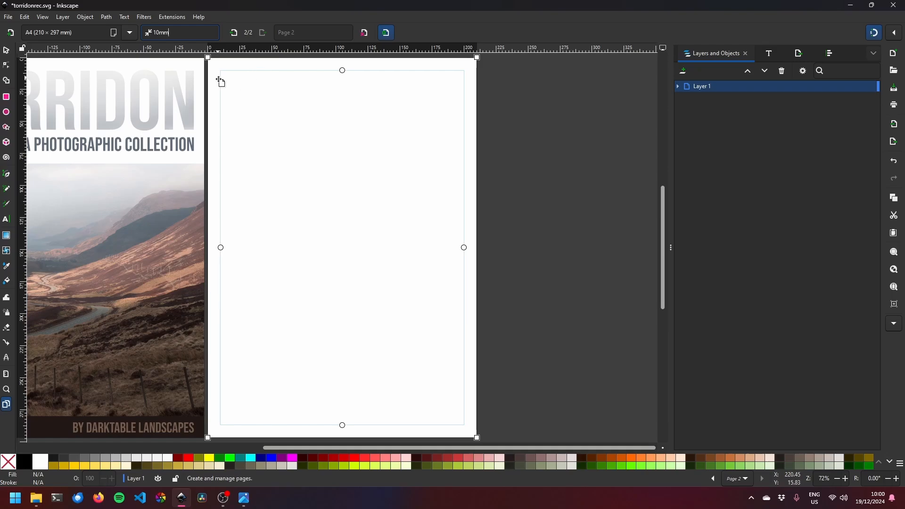
- Import the photo DSCF0016.jpg from the DTL folder on the local disk
{"action": "left_click", "coordinate": [8, 17]}
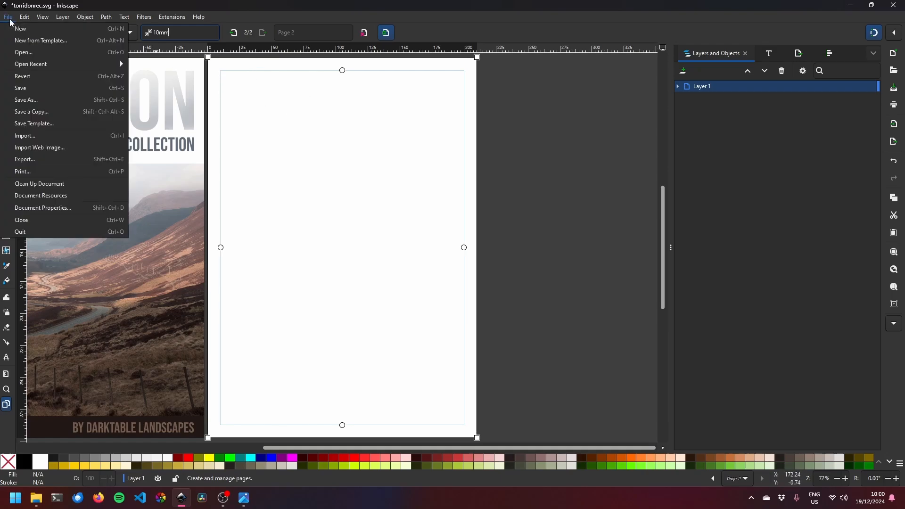
{"action": "left_click", "coordinate": [46, 140]}
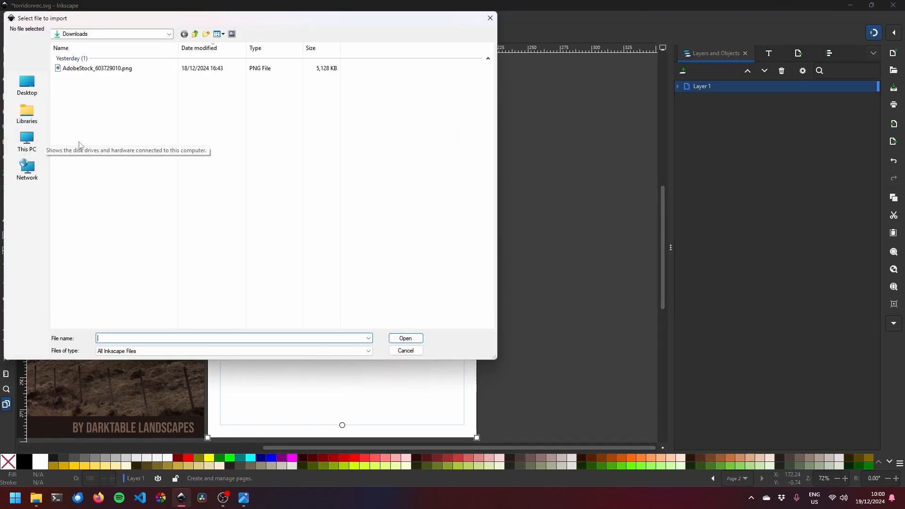
{"action": "left_click", "coordinate": [44, 138]}
{"action": "double_click", "coordinate": [92, 69]}
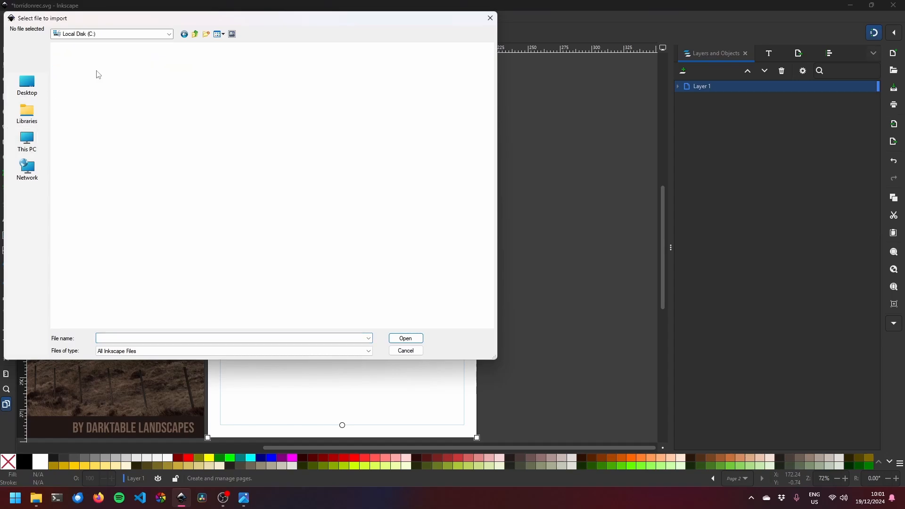
{"action": "double_click", "coordinate": [71, 58]}
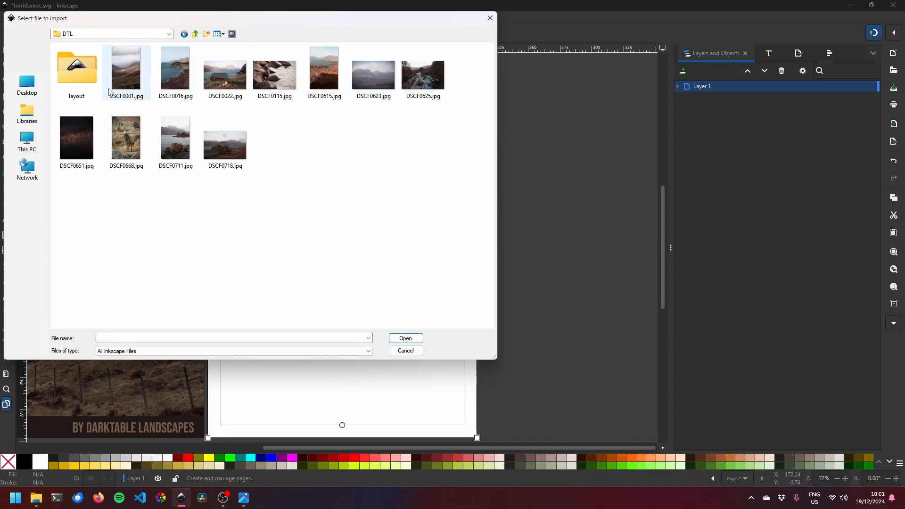
{"action": "left_click", "coordinate": [175, 79]}
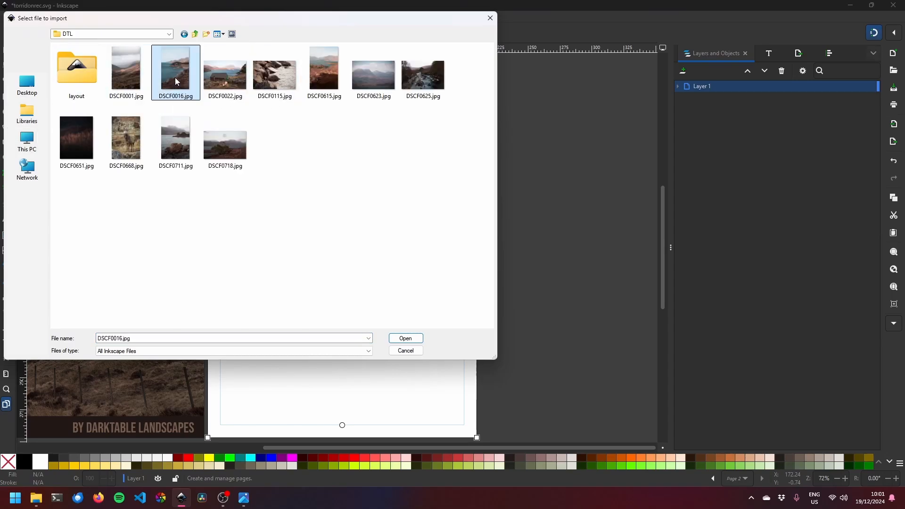
{"action": "double_click", "coordinate": [174, 77]}
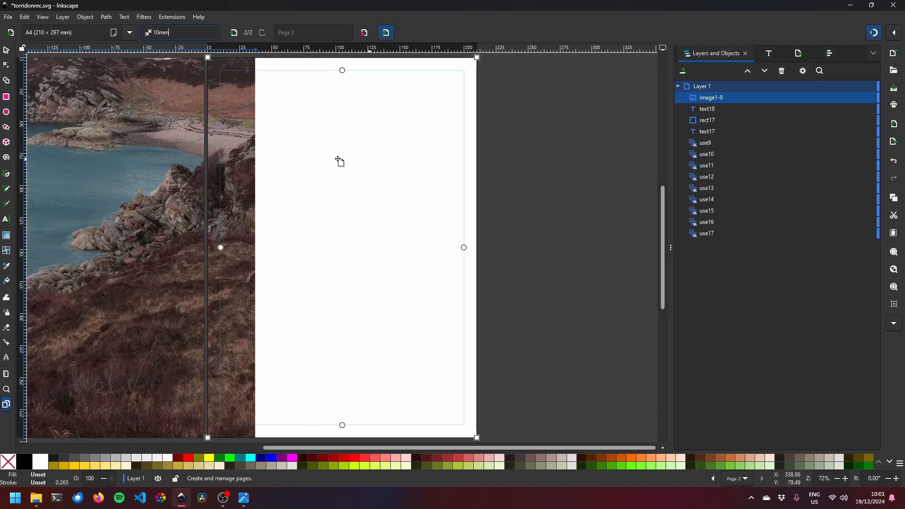
- Scale the imported coast photo to about 114 × 174 mm and snap it into the second page's upper-left margin corner
{"action": "scroll", "coordinate": [323, 170], "scroll_direction": "down", "scroll_amount": 4}
{"action": "scroll", "coordinate": [323, 170], "scroll_direction": "up", "scroll_amount": 1}
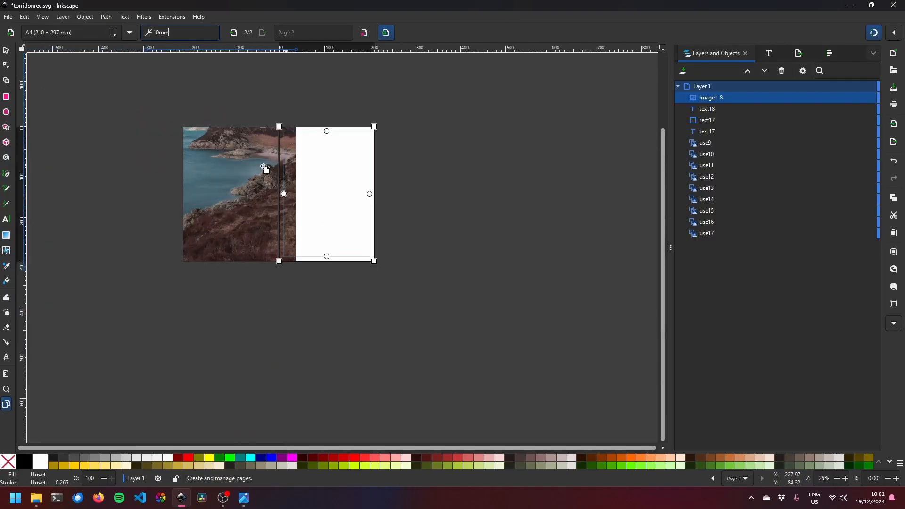
{"action": "left_click_drag", "start_coordinate": [223, 173], "coordinate": [323, 178]}
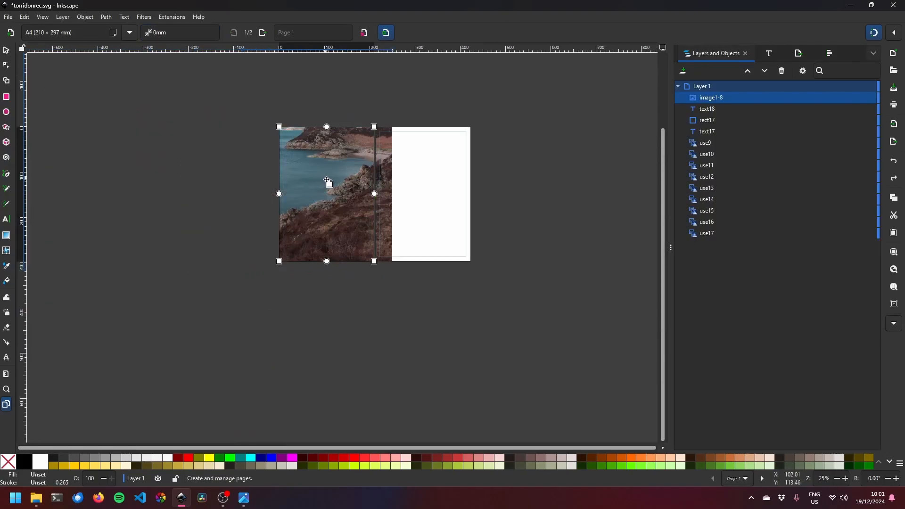
{"action": "key", "text": "s"}
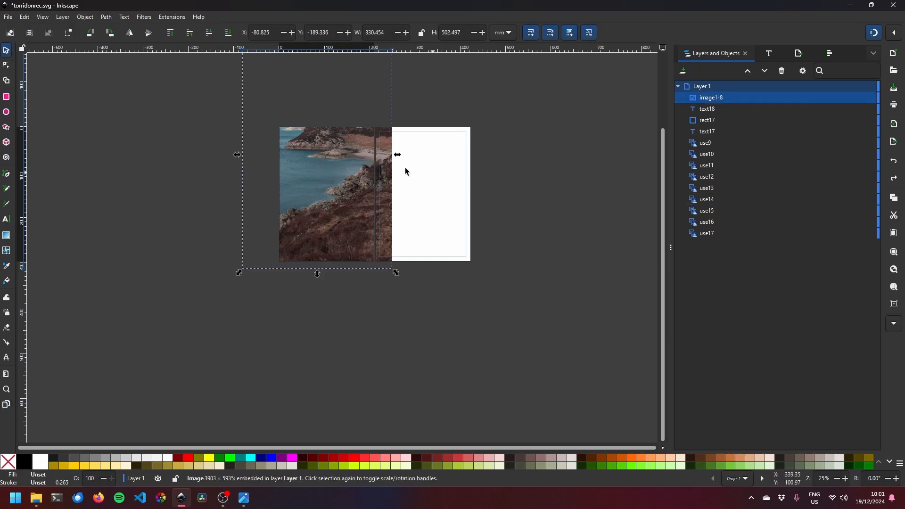
{"action": "left_click_drag", "start_coordinate": [371, 172], "coordinate": [507, 265]}
{"action": "left_click_drag", "start_coordinate": [530, 361], "coordinate": [437, 215]}
{"action": "scroll", "coordinate": [454, 184], "scroll_direction": "up", "scroll_amount": 2}
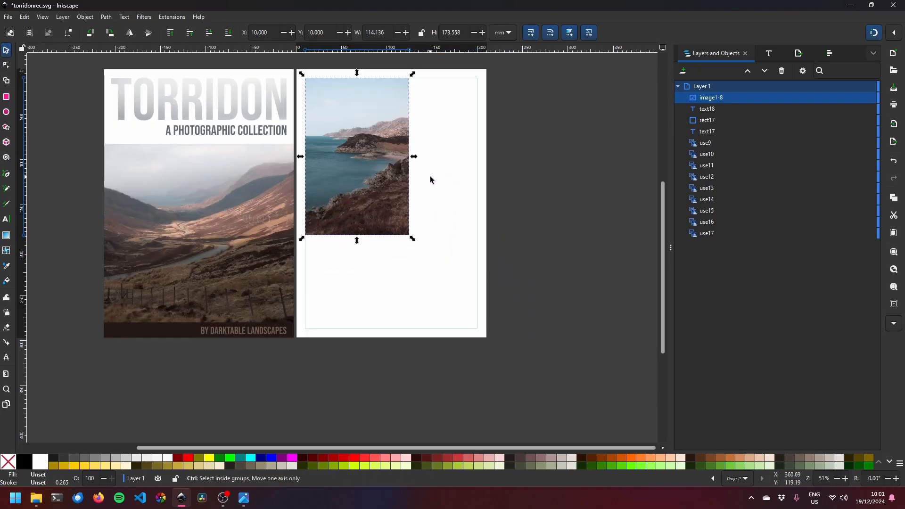
{"action": "scroll", "coordinate": [430, 177], "scroll_direction": "up", "scroll_amount": 1}
{"action": "left_click_drag", "start_coordinate": [443, 159], "coordinate": [463, 216]}
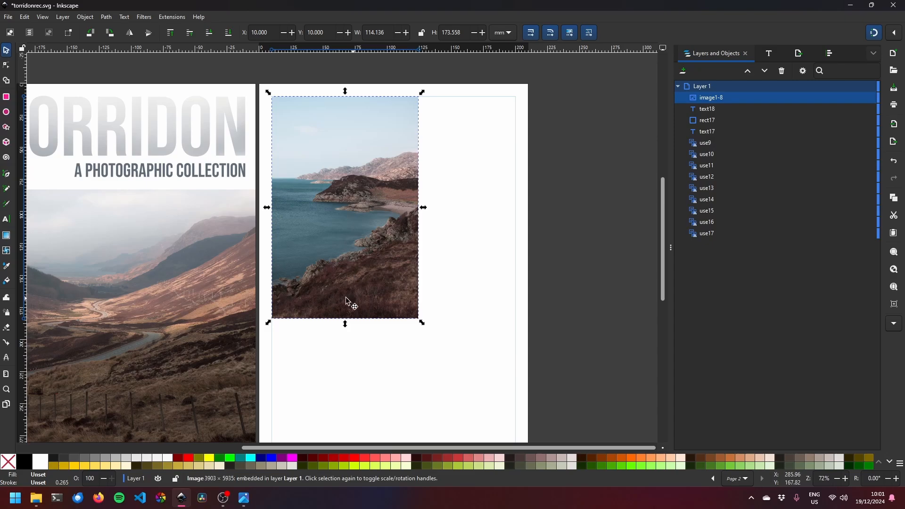
{"action": "left_click", "coordinate": [433, 306]}
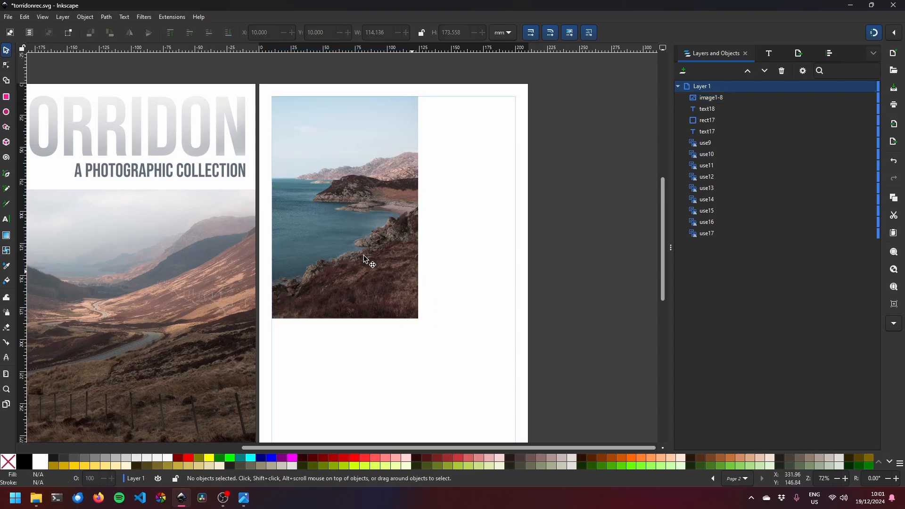
- Draw a rectangle about 114 × 143 mm across the full width of the coast photo, leaving strips above and below it
{"action": "left_click", "coordinate": [4, 97]}
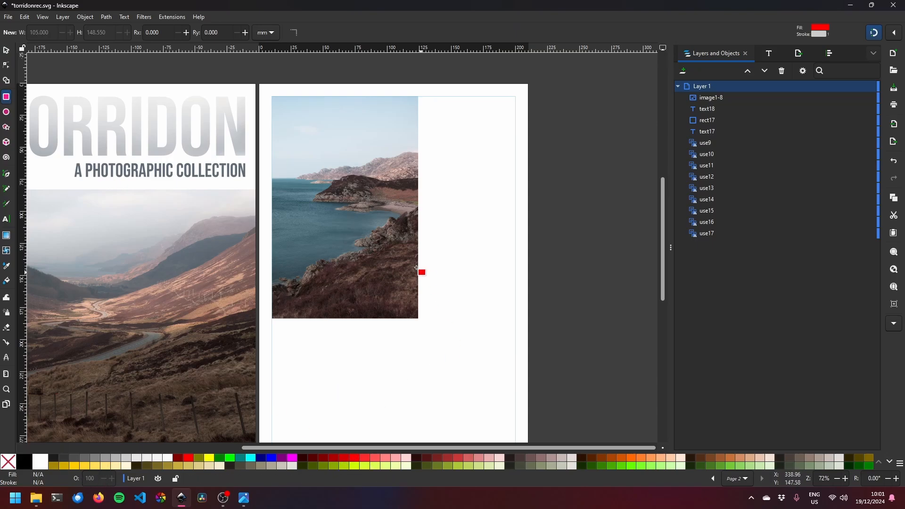
{"action": "mouse_move", "coordinate": [419, 300]}
{"action": "left_mouse_down"}
{"action": "mouse_move", "coordinate": [263, 121]}
{"action": "mouse_move", "coordinate": [272, 117]}
{"action": "left_mouse_up"}
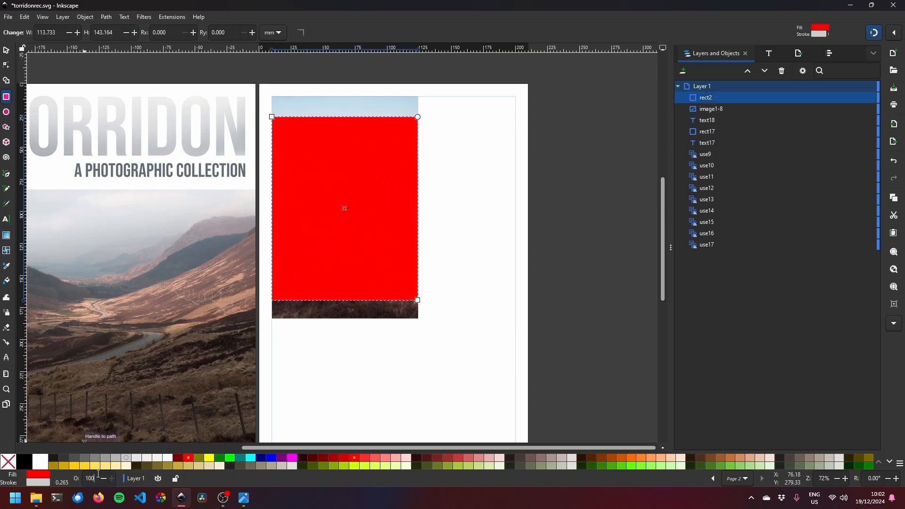
- Set the red rectangle's opacity to 50% and stretch it up to the coast photo's top edge, about 114 × 162 mm overall
{"action": "type", "text": "50"}
{"action": "key", "text": "Return"}
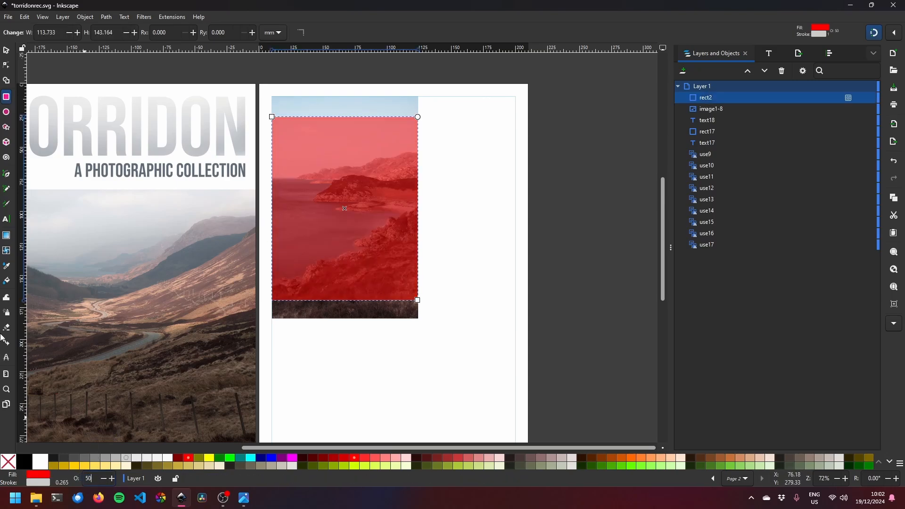
{"action": "left_click", "coordinate": [4, 50]}
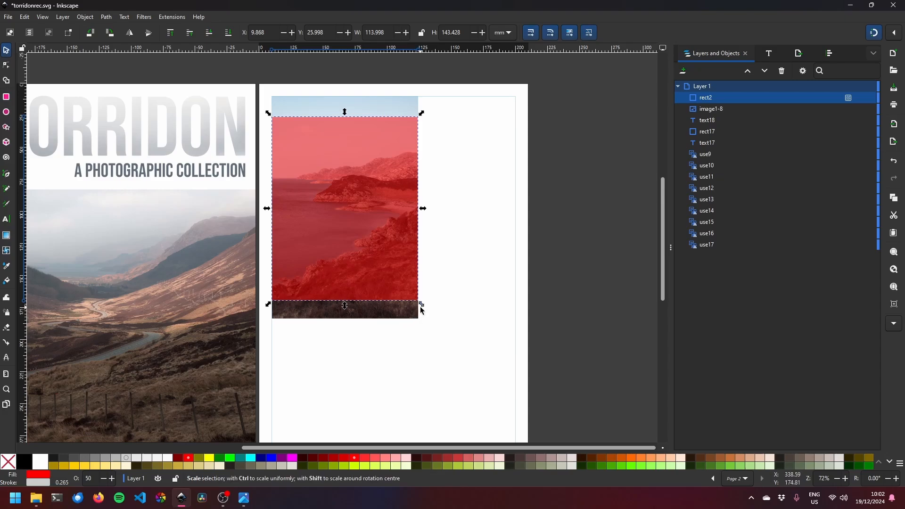
{"action": "left_click_drag", "start_coordinate": [420, 307], "coordinate": [425, 310]}
{"action": "left_click_drag", "start_coordinate": [345, 112], "coordinate": [346, 94]}
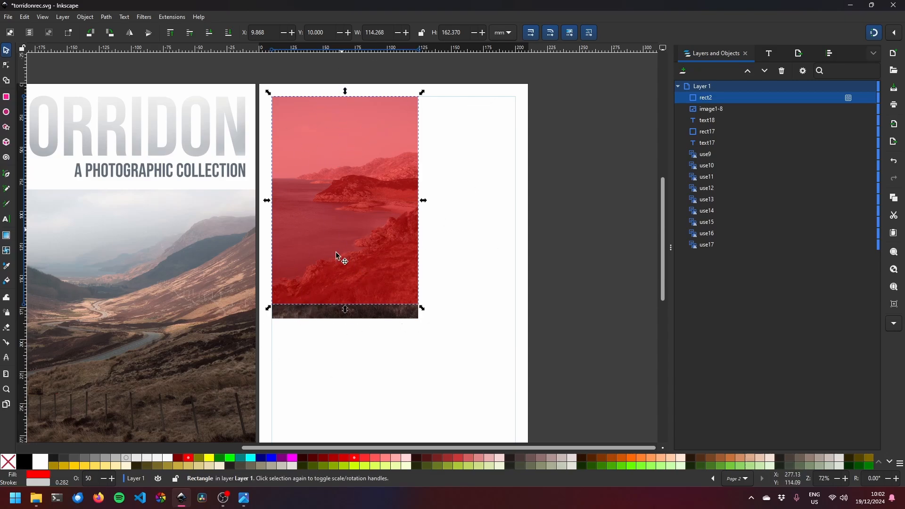
- Try clipping the coast photo with the semi-transparent red rectangle, and undo the clip
{"action": "left_click", "coordinate": [390, 311], "text": "shift"}
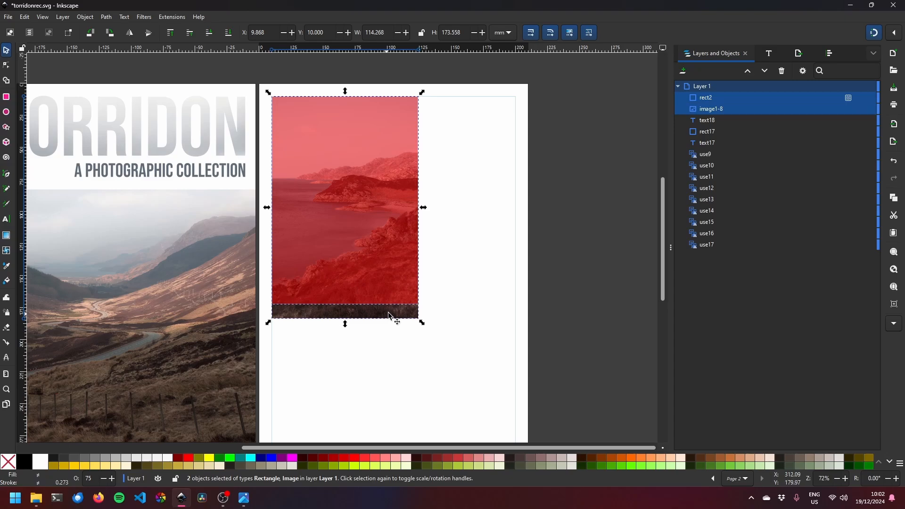
{"action": "key", "text": "ctrl+7"}
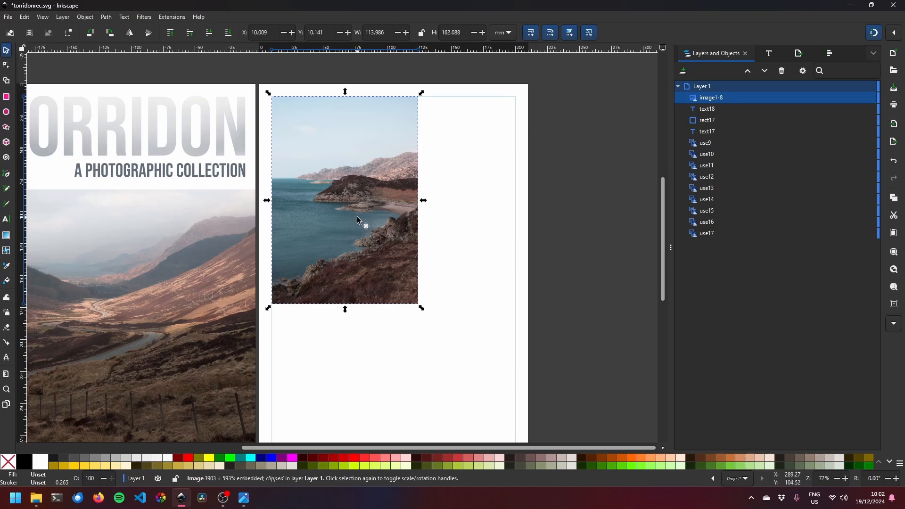
{"action": "key", "text": "ctrl+z"}
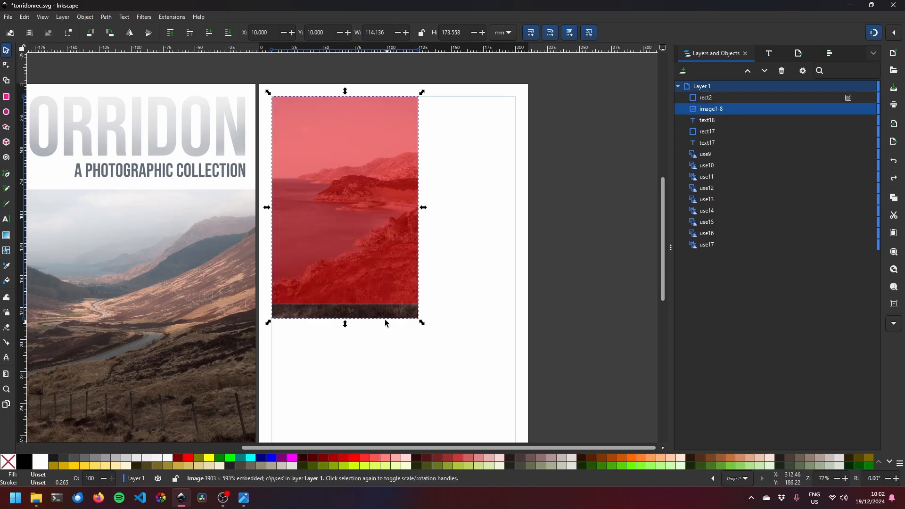
- Clip the coast photo to the red rectangle and release that clip again
{"action": "key", "text": "ctrl+7"}
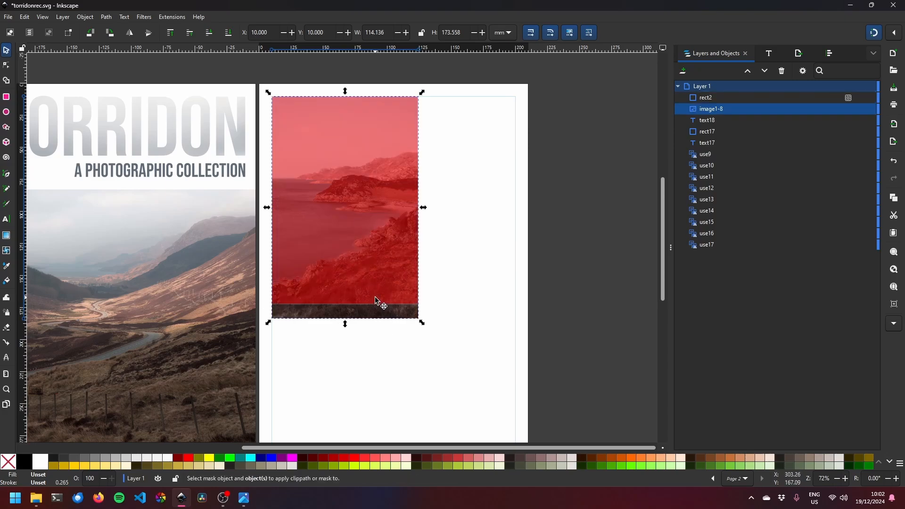
{"action": "left_click", "coordinate": [508, 349]}
{"action": "left_click", "coordinate": [385, 312]}
{"action": "left_click", "coordinate": [383, 254], "text": "shift"}
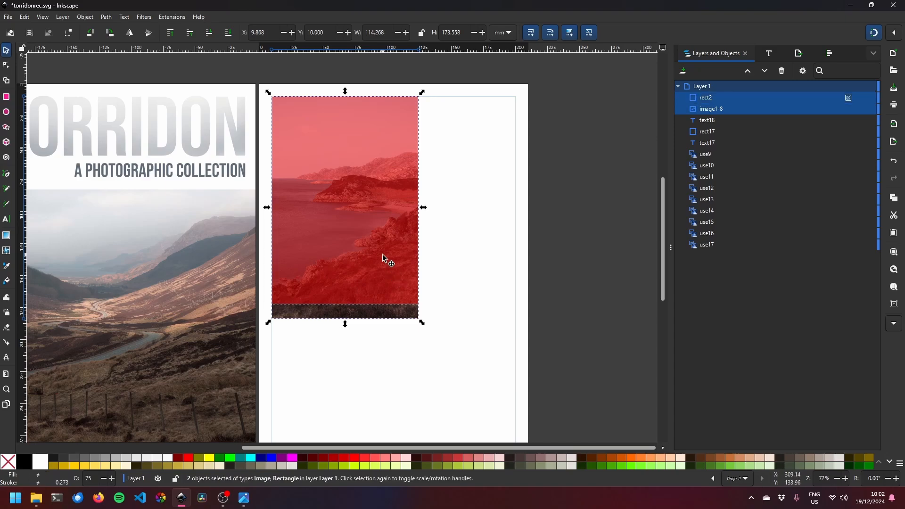
{"action": "key", "text": "ctrl+7"}
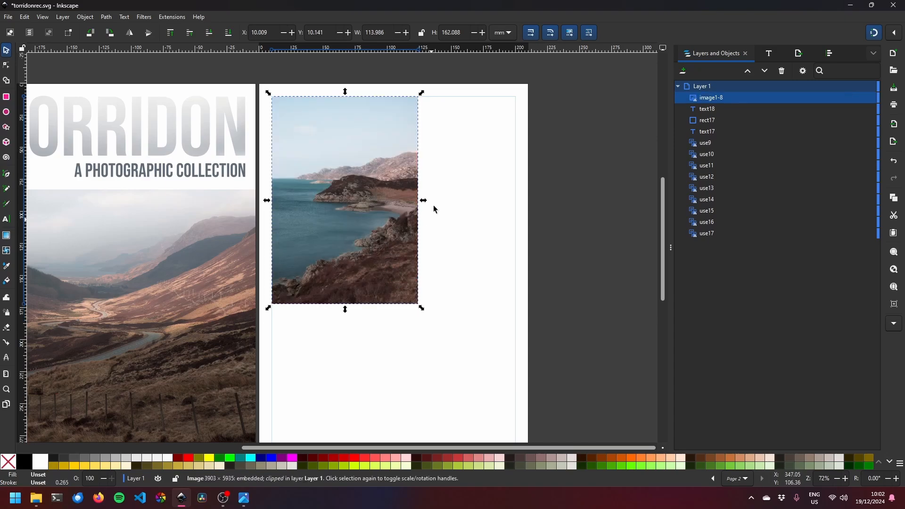
{"action": "right_click", "coordinate": [348, 179]}
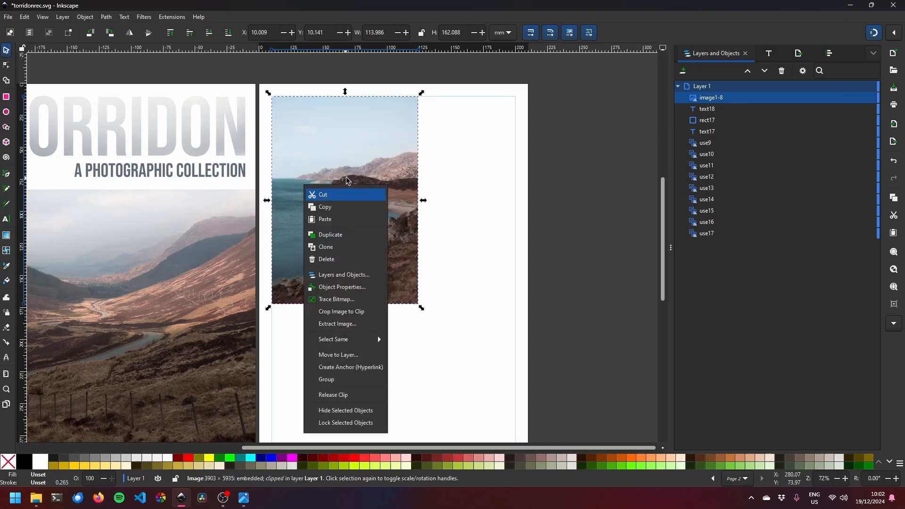
{"action": "left_click", "coordinate": [348, 396]}
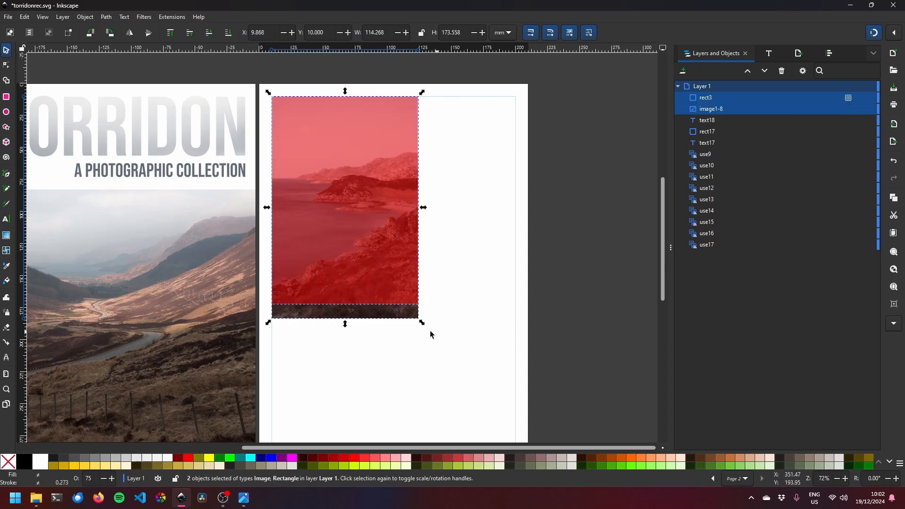
- Crop the coast photo by setting the red rectangle over it as its clip
{"action": "left_click", "coordinate": [355, 278]}
{"action": "left_click", "coordinate": [381, 348]}
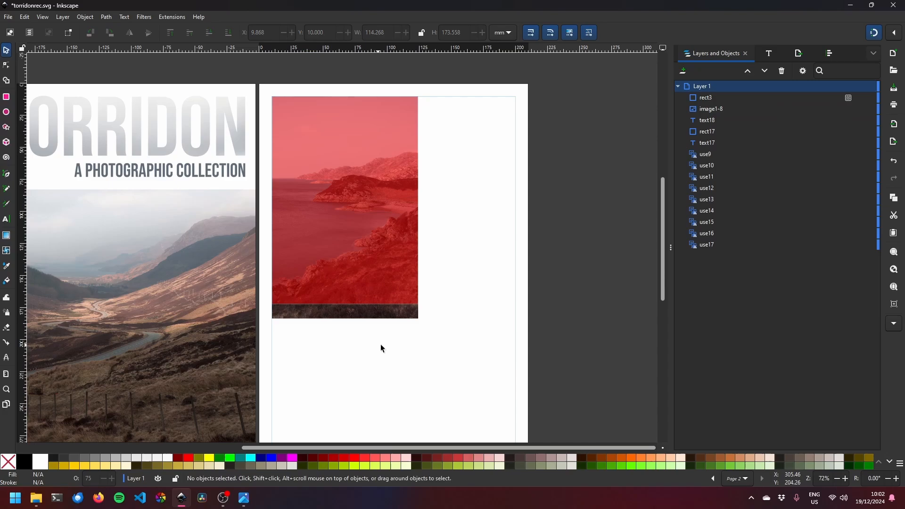
{"action": "left_click", "coordinate": [381, 318]}
{"action": "left_click", "coordinate": [377, 255], "text": "shift"}
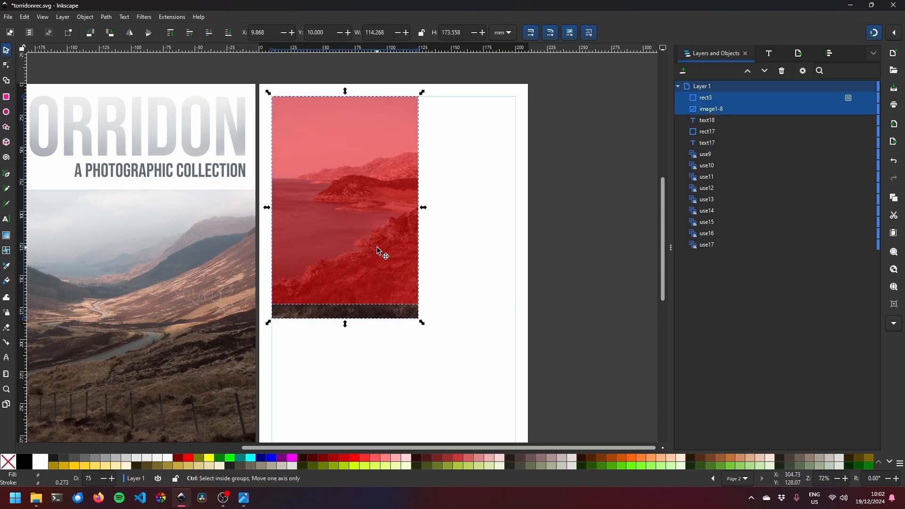
{"action": "key", "text": "ctrl+7"}
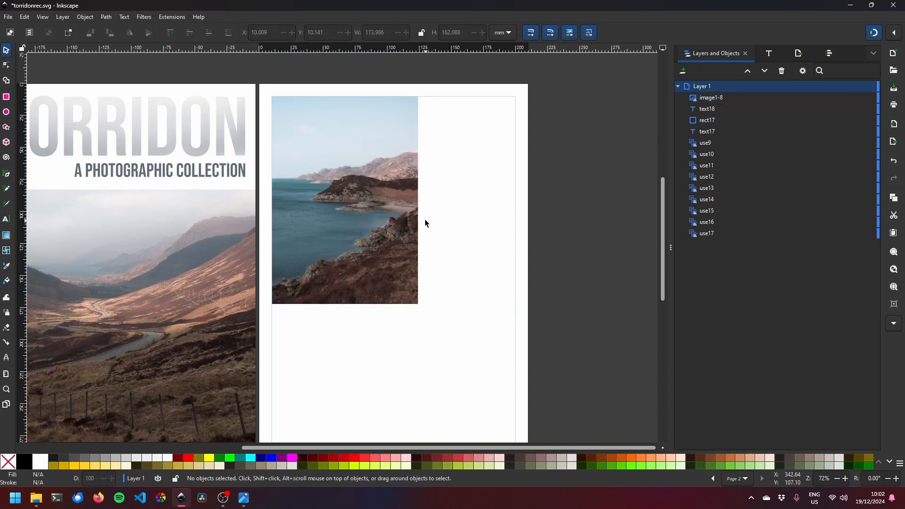
- Scale the cropped coast photo down proportionally to about 88 × 126 mm, keeping its upper-left corner at the page margins
{"action": "key", "text": "space"}
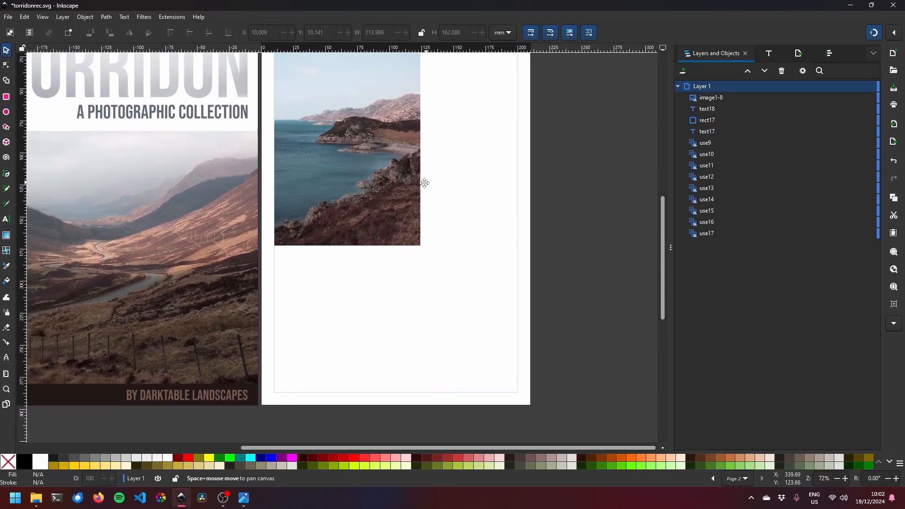
{"action": "left_click", "coordinate": [366, 185]}
{"action": "key", "text": "space"}
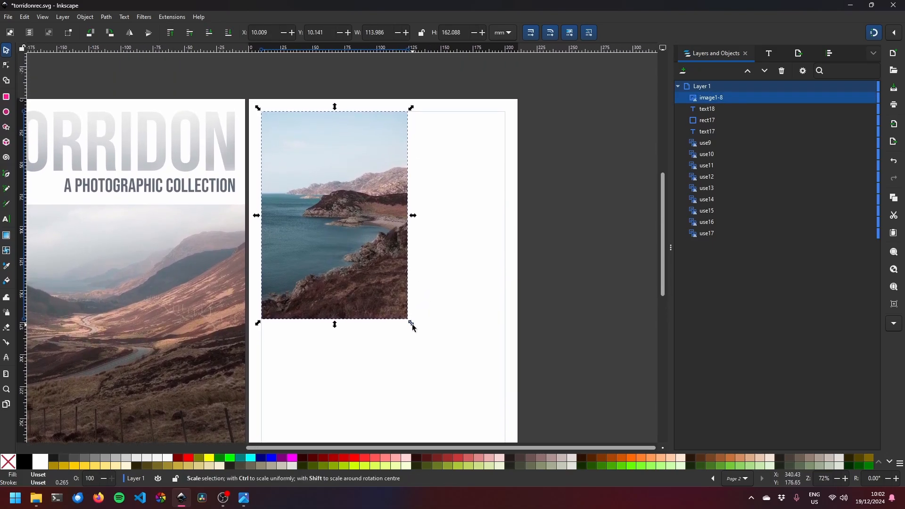
{"action": "mouse_move", "coordinate": [412, 324]}
{"action": "left_mouse_down"}
{"action": "mouse_move", "coordinate": [388, 295]}
{"action": "mouse_move", "coordinate": [409, 318]}
{"action": "mouse_move", "coordinate": [400, 312]}
{"action": "left_mouse_up"}
{"action": "left_click_drag", "start_coordinate": [441, 342], "coordinate": [469, 358]}
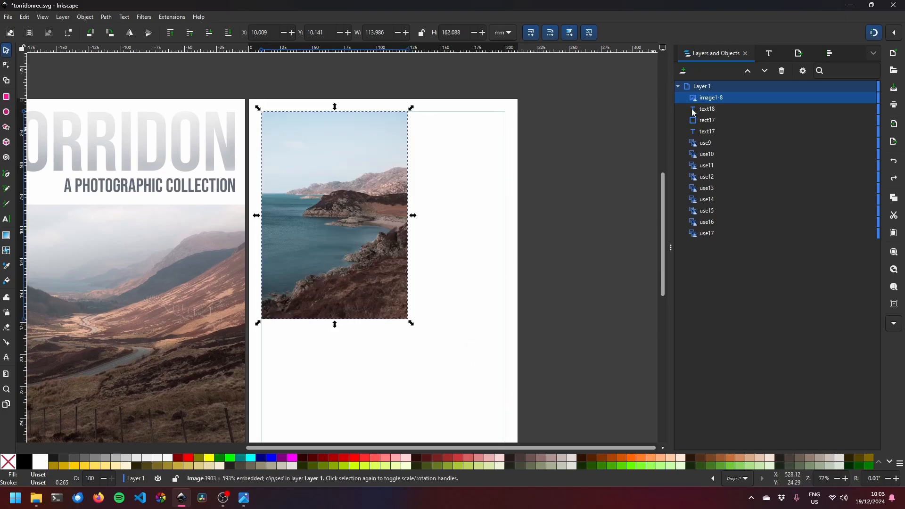
{"action": "key", "text": "ctrl+z"}
{"action": "left_click_drag", "start_coordinate": [411, 323], "coordinate": [383, 276]}
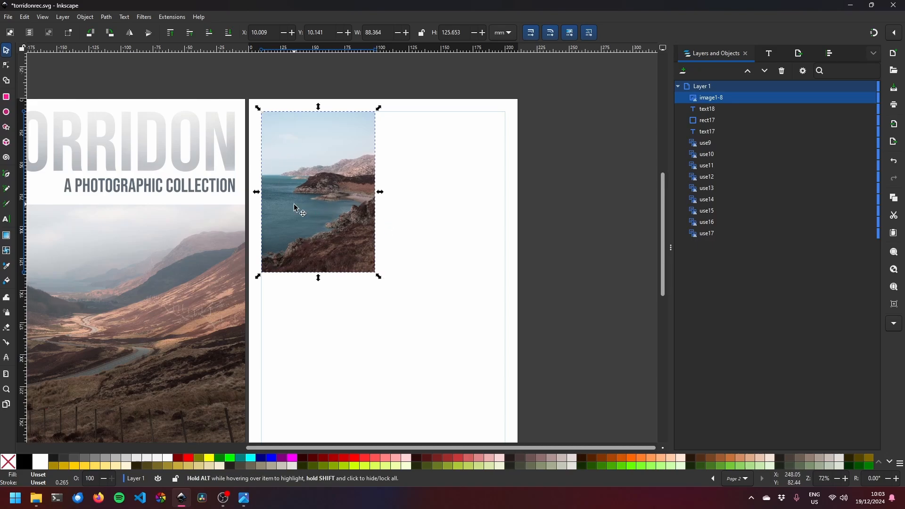
{"action": "left_click", "coordinate": [391, 247]}
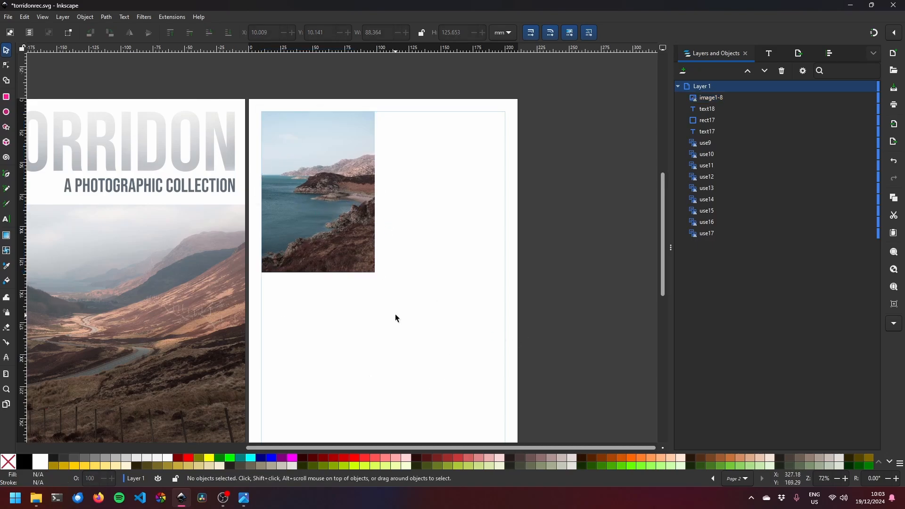
- Import the photo DSCF0022.jpg of the stone hut by the loch
{"action": "scroll", "coordinate": [404, 316], "scroll_direction": "down", "scroll_amount": 3}
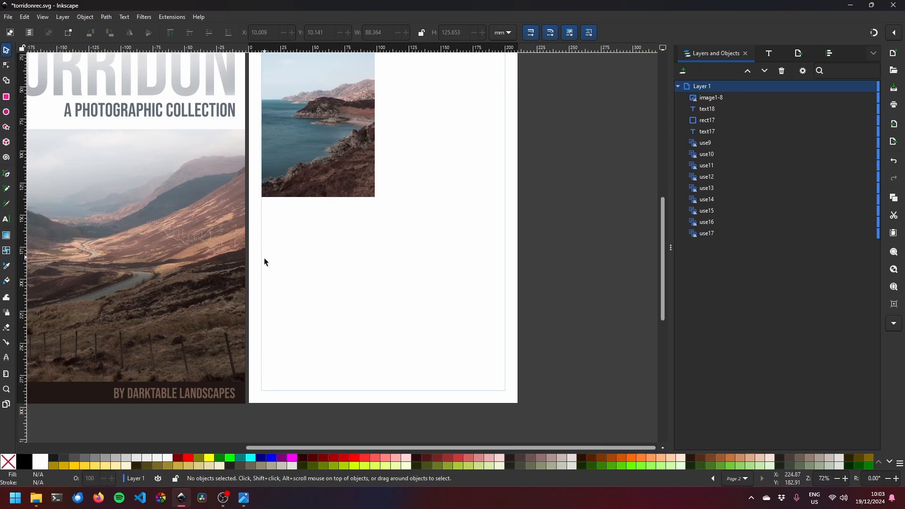
{"action": "left_click", "coordinate": [8, 18]}
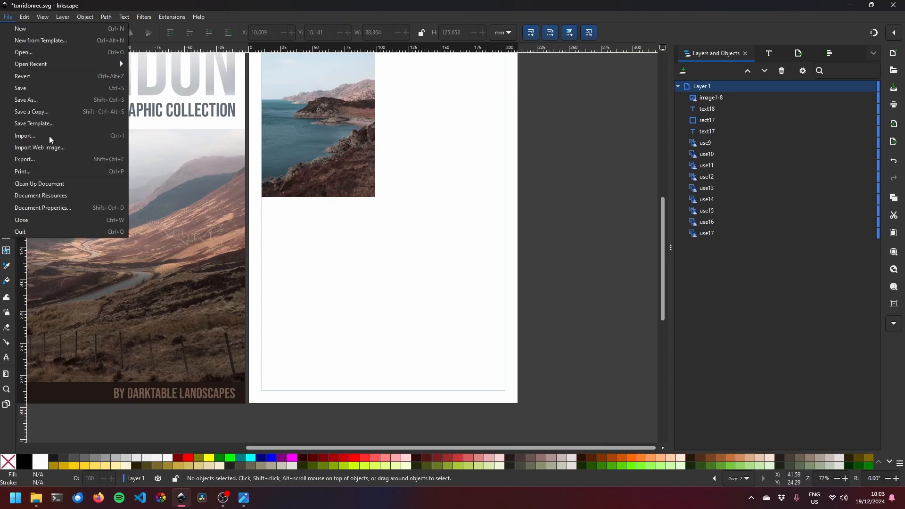
{"action": "left_click", "coordinate": [49, 136]}
{"action": "left_click", "coordinate": [233, 91]}
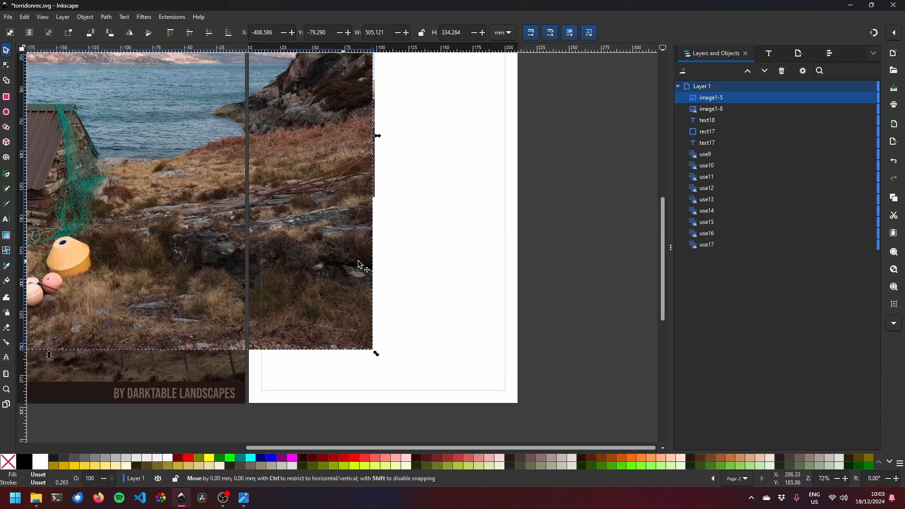
- Scale the hut photo to about 190 × 126 mm and fit it between the side margins near the bottom of the second page
{"action": "scroll", "coordinate": [436, 276], "scroll_direction": "down", "scroll_amount": 3}
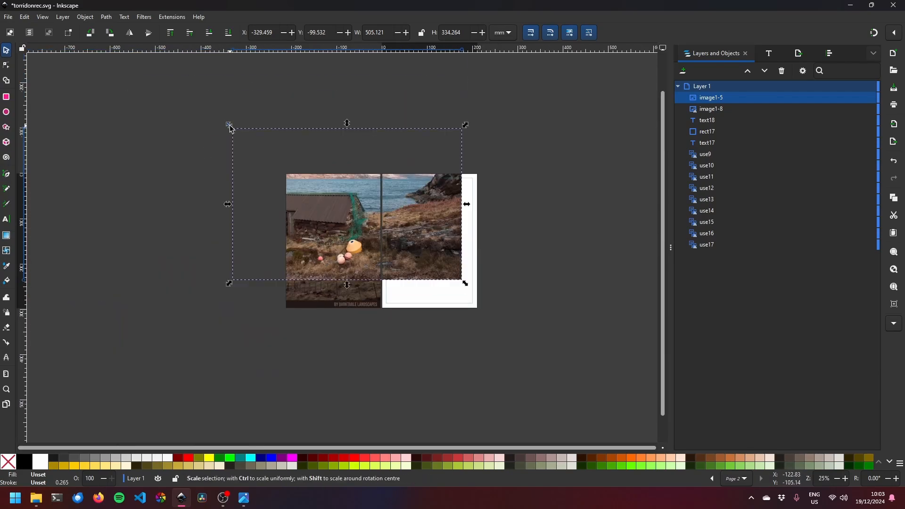
{"action": "left_click_drag", "start_coordinate": [231, 128], "coordinate": [372, 221]}
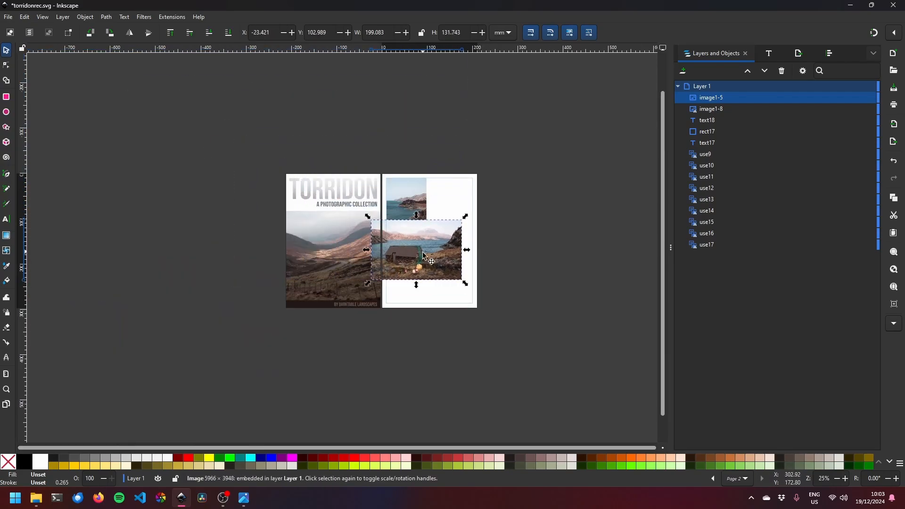
{"action": "left_click_drag", "start_coordinate": [425, 256], "coordinate": [439, 278]}
{"action": "scroll", "coordinate": [481, 247], "scroll_direction": "up", "scroll_amount": 3}
{"action": "left_click_drag", "start_coordinate": [482, 209], "coordinate": [474, 217]}
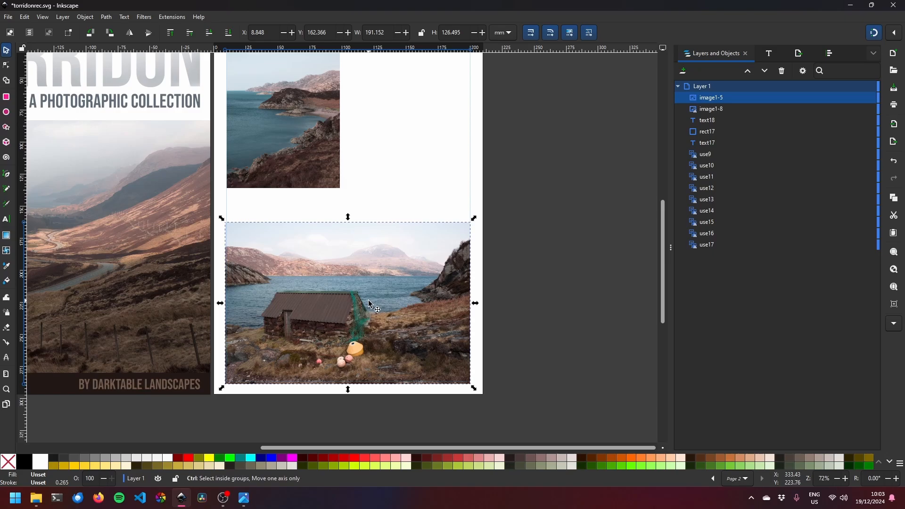
{"action": "left_click_drag", "start_coordinate": [222, 218], "coordinate": [223, 219]}
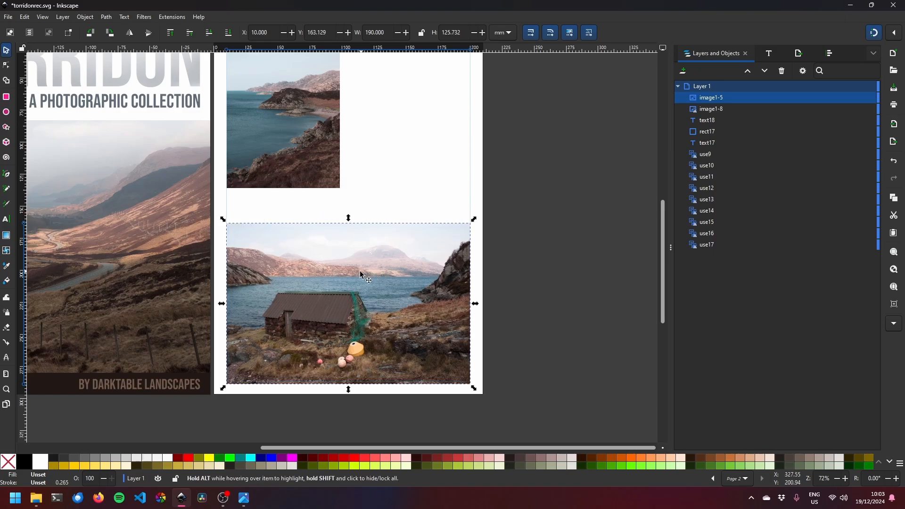
{"action": "left_click", "coordinate": [443, 219]}
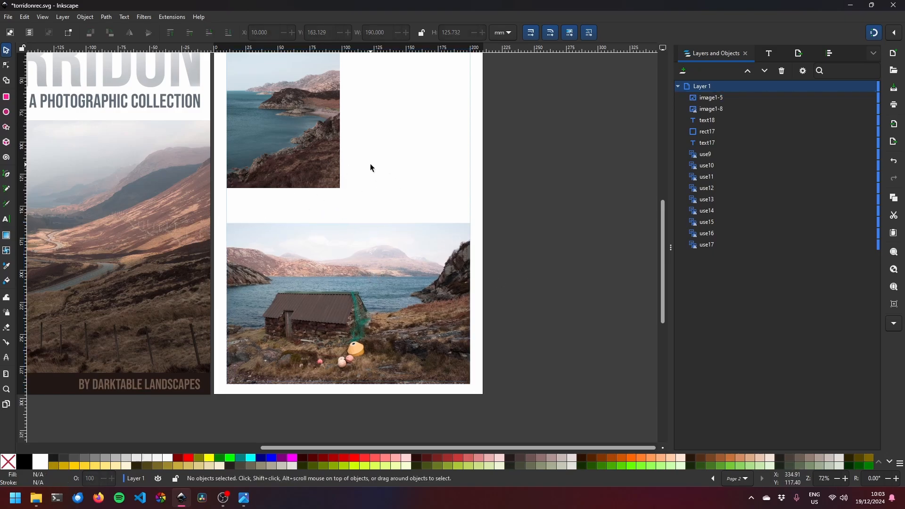
- Add a third A4 page to the document beside the second page
{"action": "key", "text": "space"}
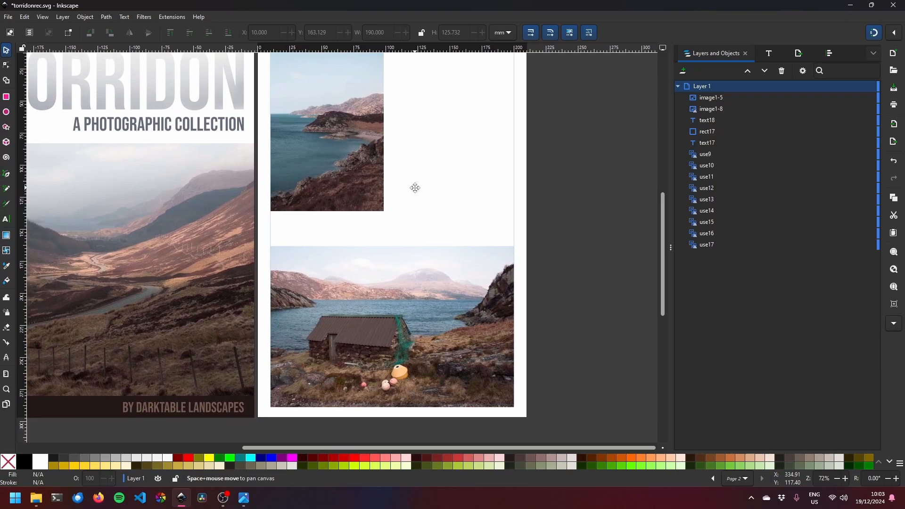
{"action": "left_click_drag", "start_coordinate": [414, 188], "coordinate": [346, 197]}
{"action": "key", "text": "space"}
{"action": "key", "text": "space"}
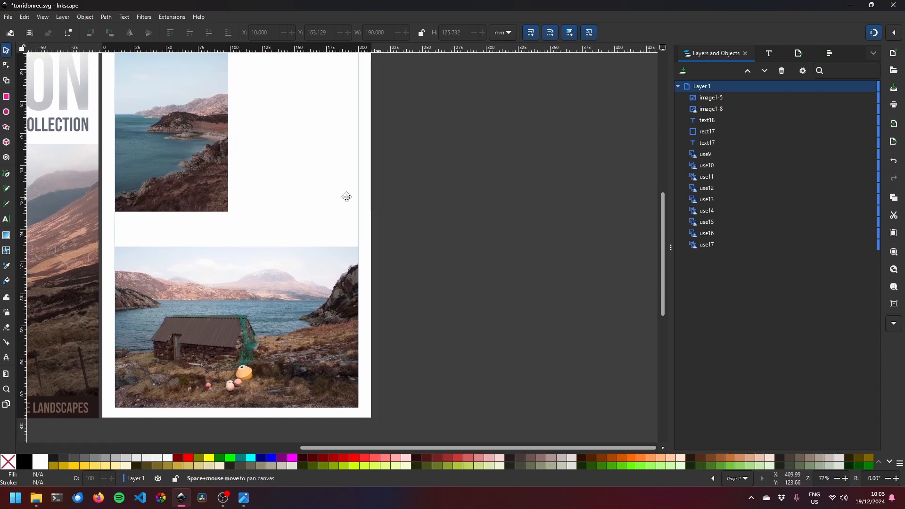
{"action": "scroll", "coordinate": [382, 190], "scroll_direction": "down", "scroll_amount": 2}
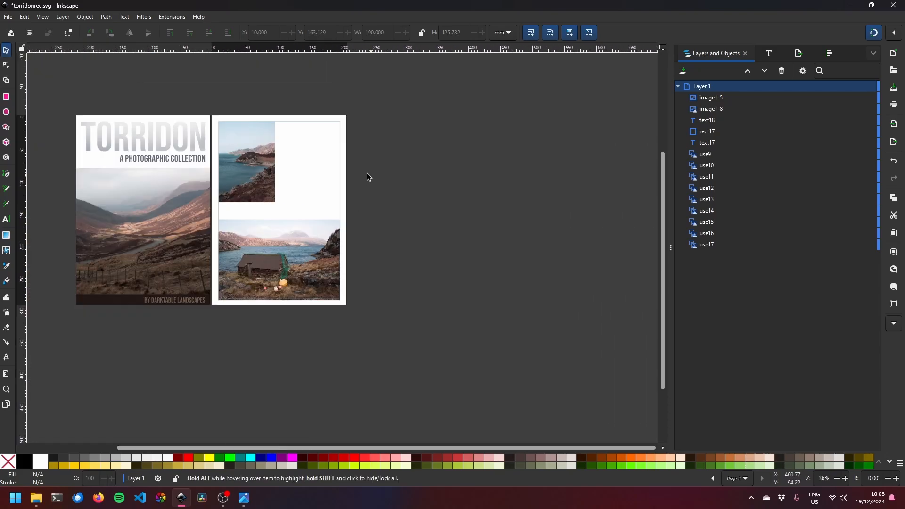
{"action": "left_click", "coordinate": [6, 405]}
{"action": "left_click", "coordinate": [10, 33]}
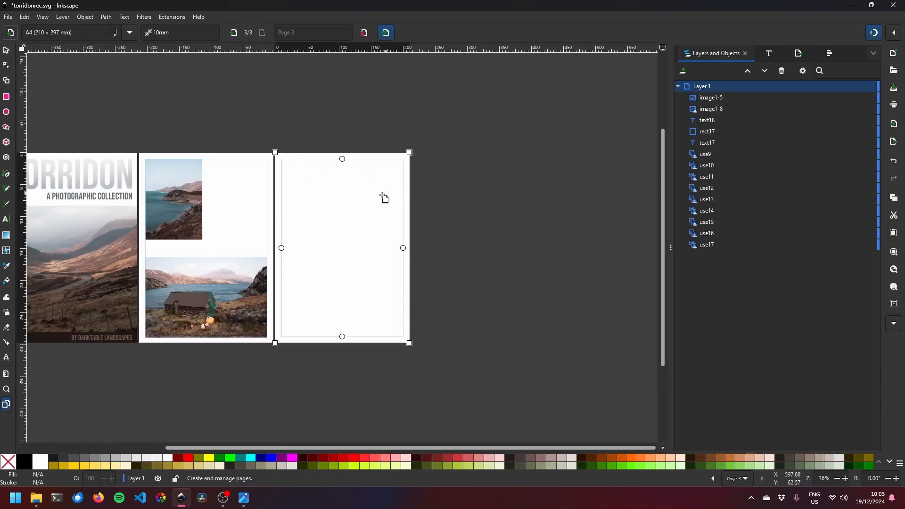
{"action": "scroll", "coordinate": [362, 210], "scroll_direction": "up", "scroll_amount": 1}
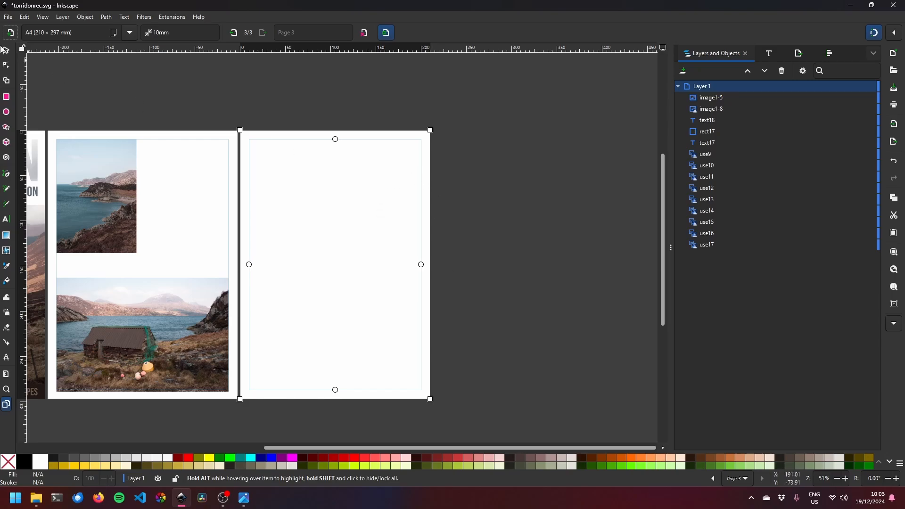
- Import the otter photo from the DTL folder
{"action": "left_click", "coordinate": [6, 50]}
{"action": "left_click", "coordinate": [11, 18]}
{"action": "left_click", "coordinate": [38, 132]}
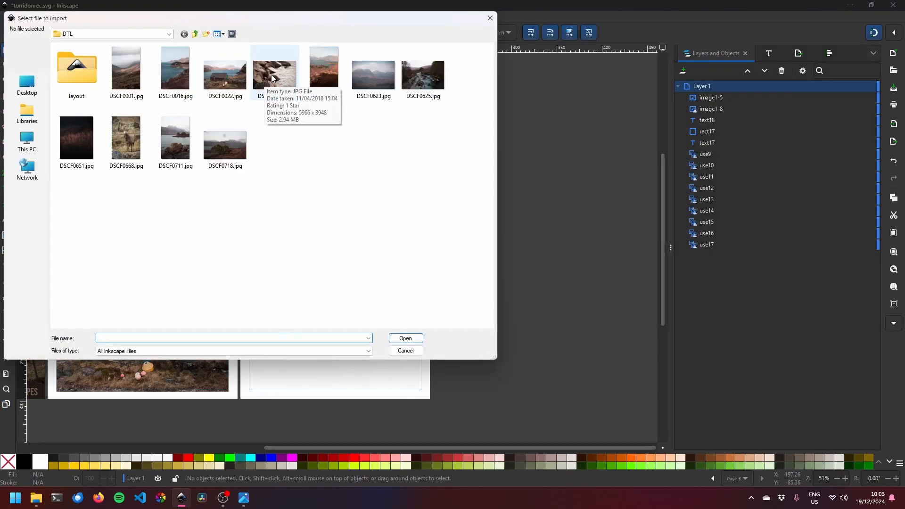
{"action": "double_click", "coordinate": [273, 78]}
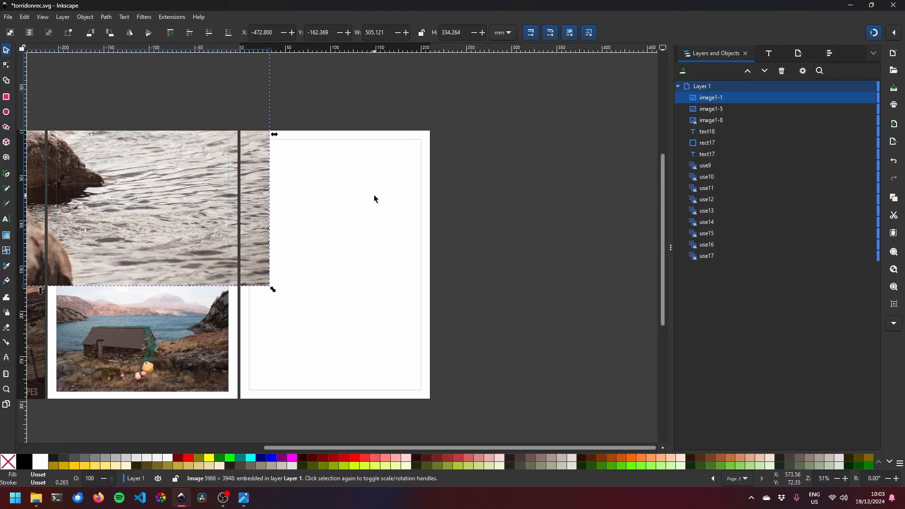
- Move the otter photo onto the third page and scale it to about 357 × 236 mm, with its upper edge at the page margin
{"action": "left_click_drag", "start_coordinate": [152, 189], "coordinate": [400, 243]}
{"action": "scroll", "coordinate": [400, 243], "scroll_direction": "down", "scroll_amount": 2}
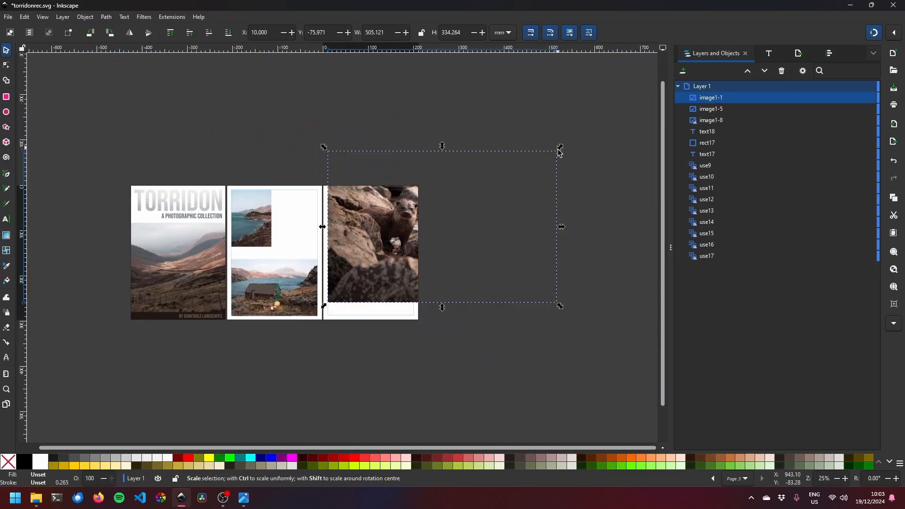
{"action": "left_click_drag", "start_coordinate": [561, 150], "coordinate": [509, 198]}
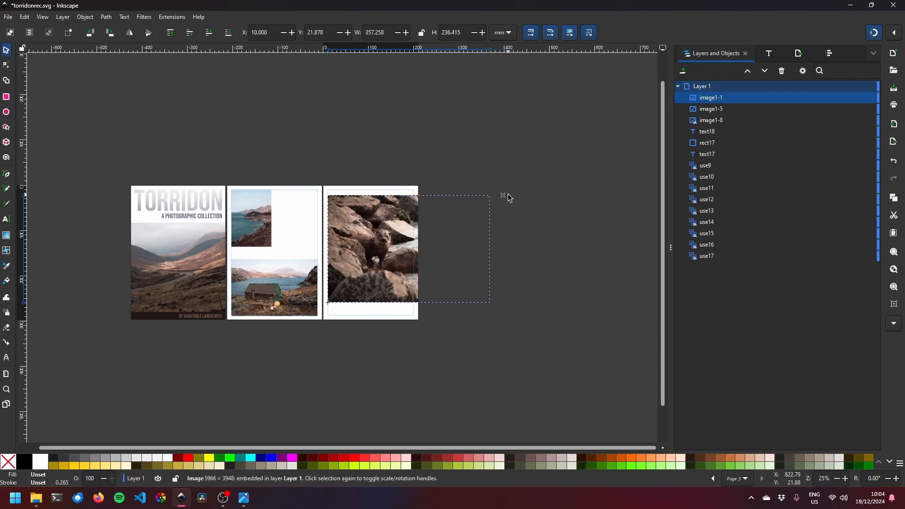
{"action": "scroll", "coordinate": [464, 216], "scroll_direction": "up", "scroll_amount": 3}
{"action": "key", "text": "space"}
{"action": "left_click_drag", "start_coordinate": [308, 257], "coordinate": [288, 212]}
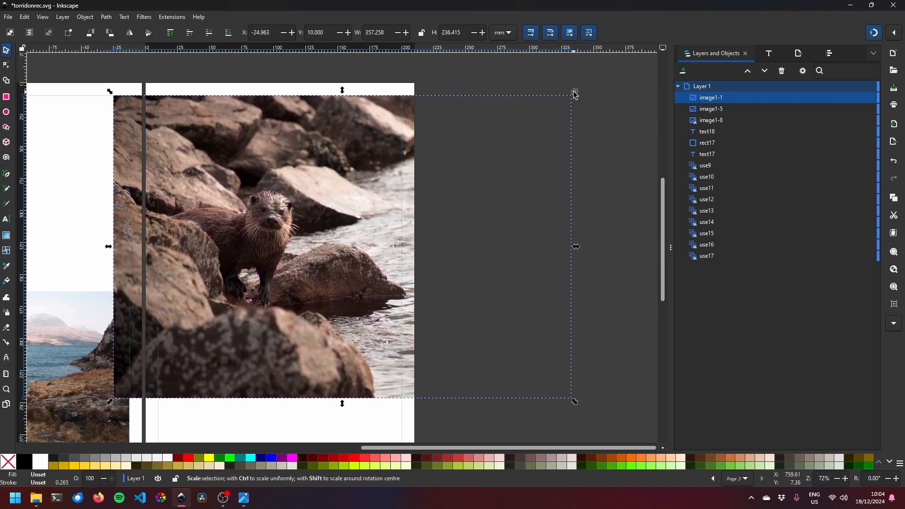
- Clip the otter photo to a rectangle about 190 × 228 mm drawn between the third page's side margins
{"action": "left_click", "coordinate": [6, 99]}
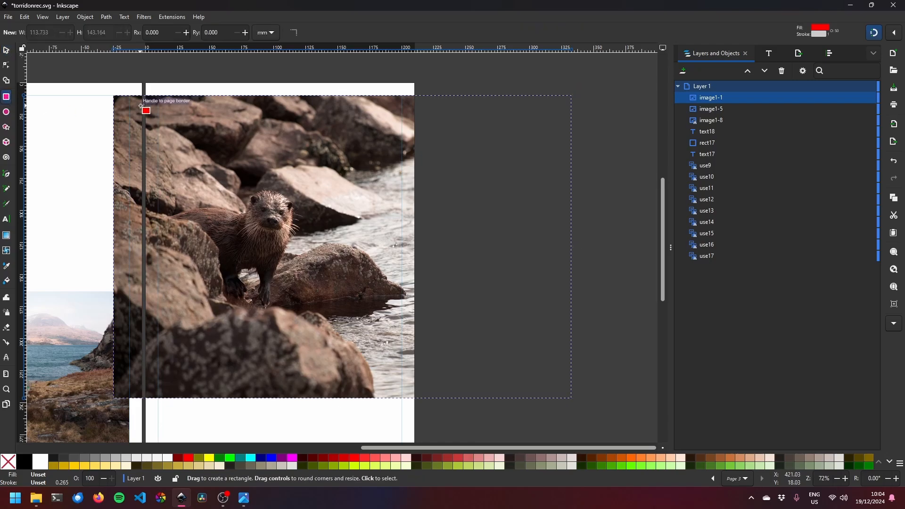
{"action": "left_click_drag", "start_coordinate": [159, 97], "coordinate": [402, 387]}
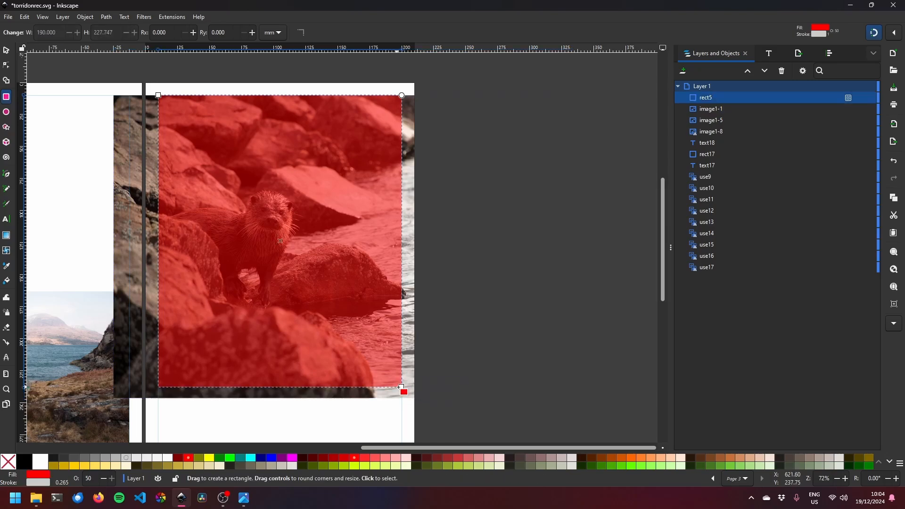
{"action": "left_click", "coordinate": [7, 50]}
{"action": "left_click", "coordinate": [126, 123]}
{"action": "left_click", "coordinate": [196, 129], "text": "shift"}
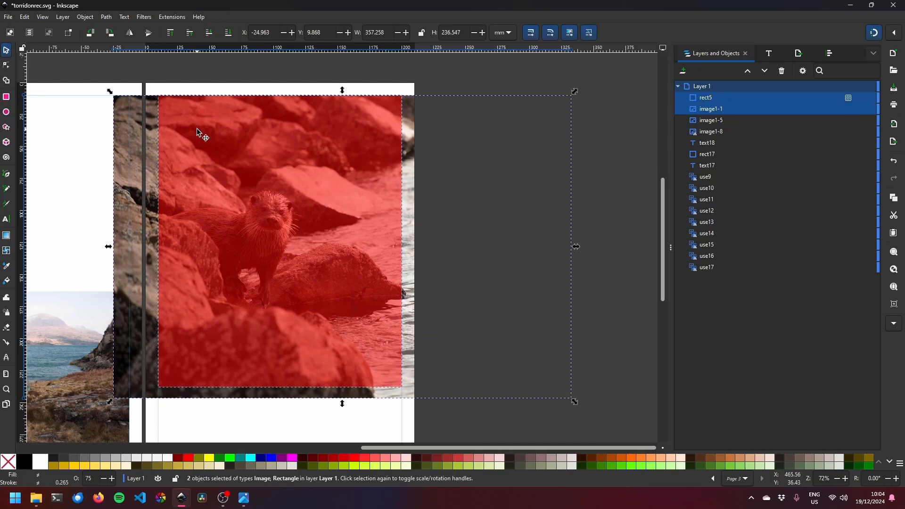
{"action": "key", "text": "ctrl+7"}
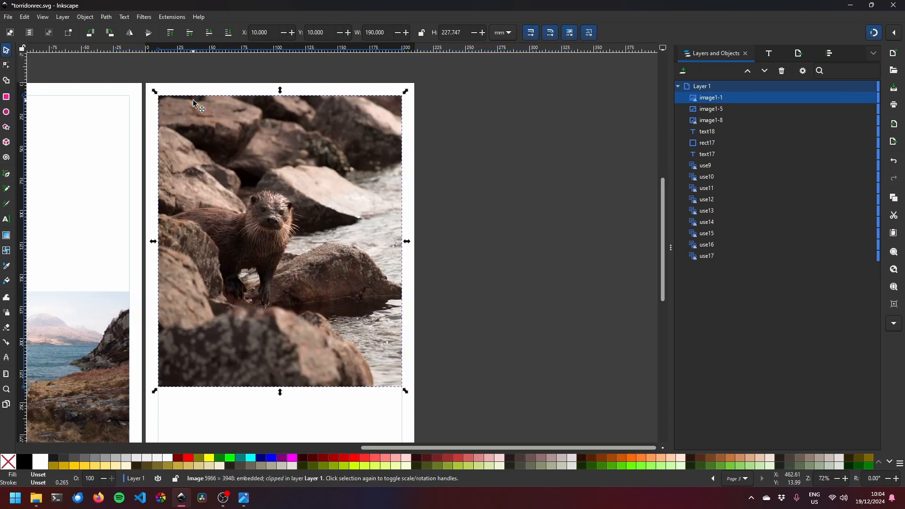
{"action": "left_click", "coordinate": [500, 164]}
{"action": "scroll", "coordinate": [207, 295], "scroll_direction": "down", "scroll_amount": 3}
{"action": "scroll", "coordinate": [207, 295], "scroll_direction": "up", "scroll_amount": 3}
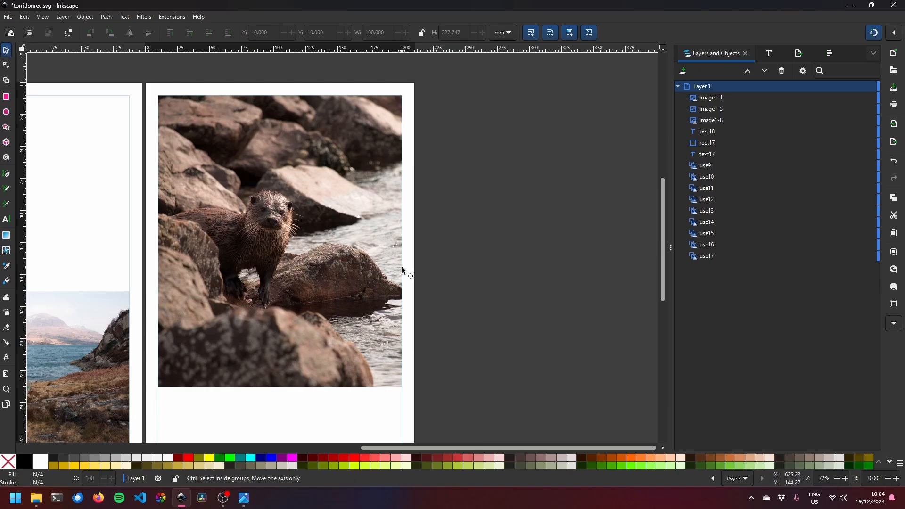
- Undo the rectangular clip on the otter photo and delete the red rectangle
{"action": "key", "text": "ctrl+z"}
{"action": "left_click", "coordinate": [350, 247]}
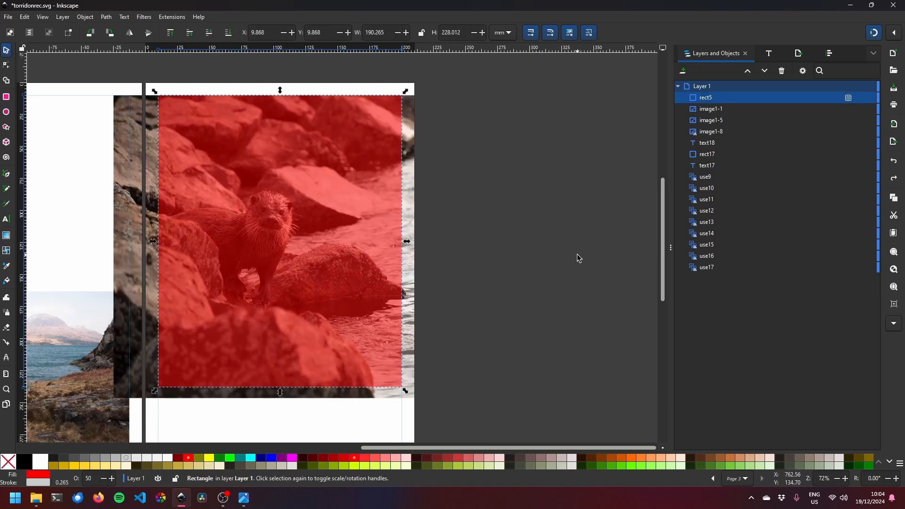
{"action": "left_click_drag", "start_coordinate": [247, 279], "coordinate": [279, 279]}
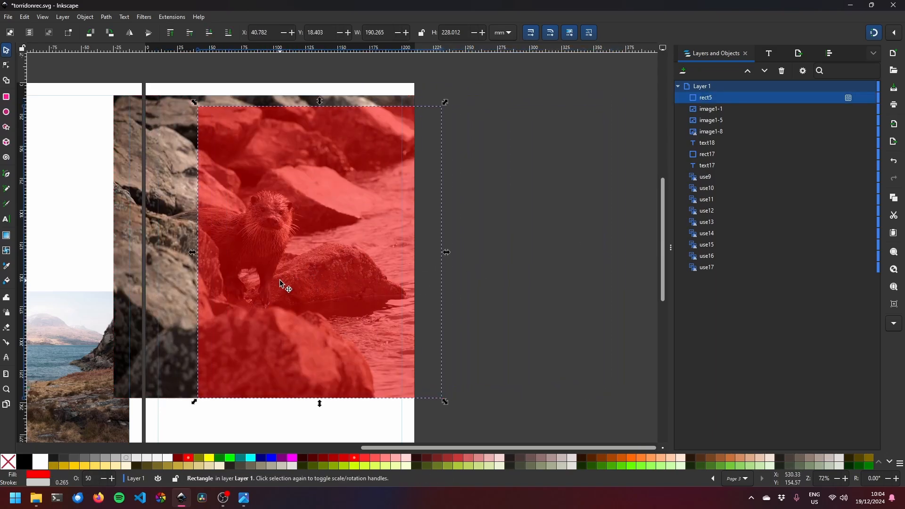
{"action": "key", "text": "Delete"}
- Try to clip the otter photo to a circle about 107 mm across around the otter, undo the clip and delete the circle
{"action": "left_click", "coordinate": [7, 112]}
{"action": "left_click_drag", "start_coordinate": [206, 162], "coordinate": [343, 298]}
{"action": "key", "text": "s"}
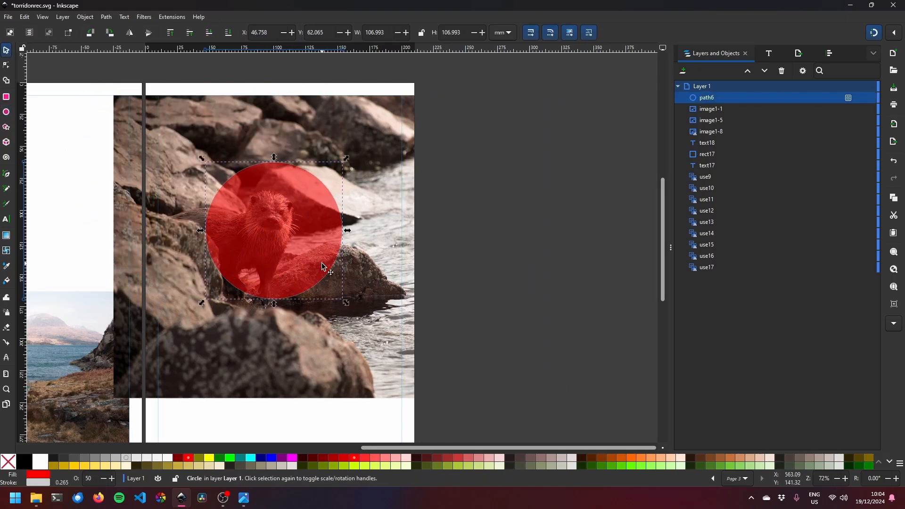
{"action": "left_click_drag", "start_coordinate": [317, 261], "coordinate": [308, 254]}
{"action": "left_click", "coordinate": [377, 273], "text": "shift"}
{"action": "key", "text": "ctrl+7"}
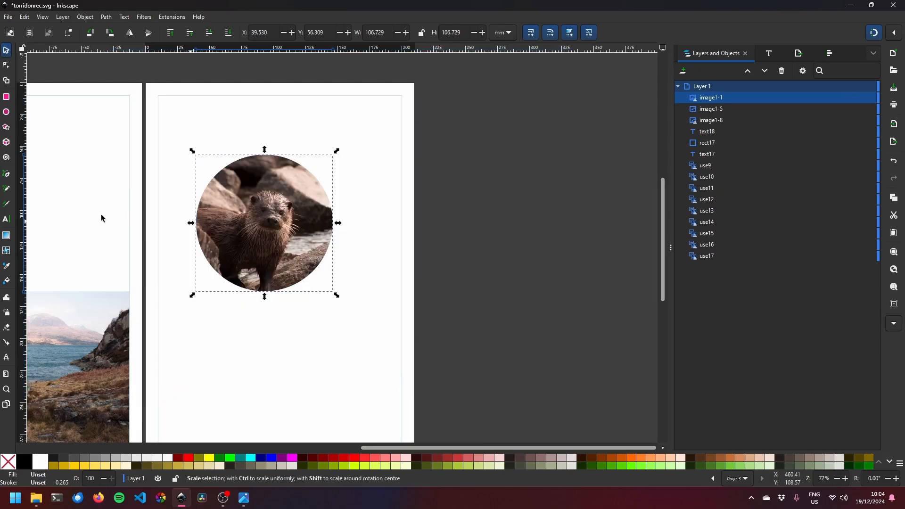
{"action": "key", "text": "ctrl+z"}
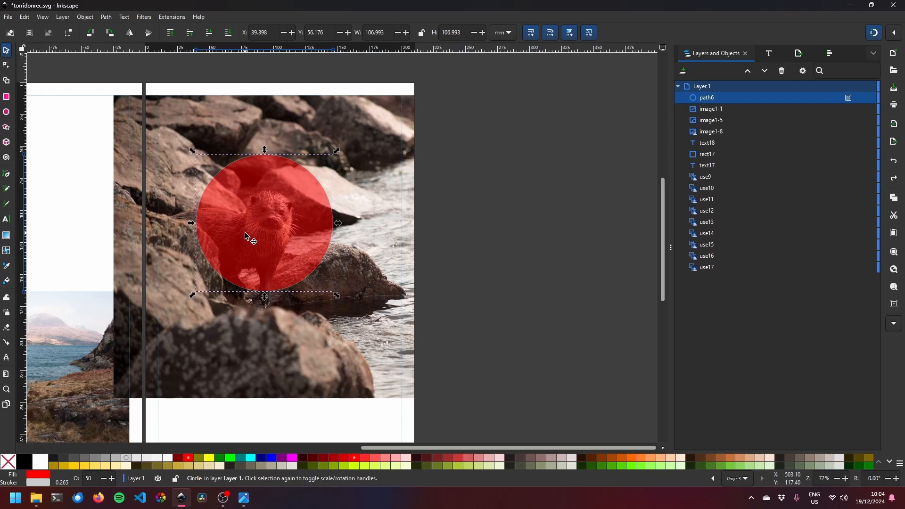
{"action": "key", "text": "Delete"}
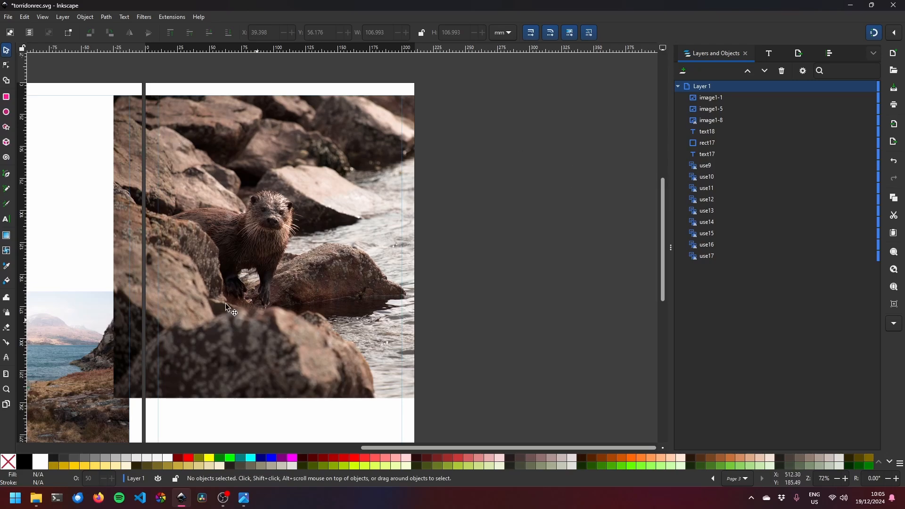
- Draw a rectangle about 190 × 236 mm between the side margins over the otter photo and clip the photo to it
{"action": "left_click", "coordinate": [7, 96]}
{"action": "mouse_move", "coordinate": [158, 96]}
{"action": "left_mouse_down"}
{"action": "mouse_move", "coordinate": [228, 157]}
{"action": "mouse_move", "coordinate": [384, 391]}
{"action": "mouse_move", "coordinate": [402, 397]}
{"action": "left_mouse_up"}
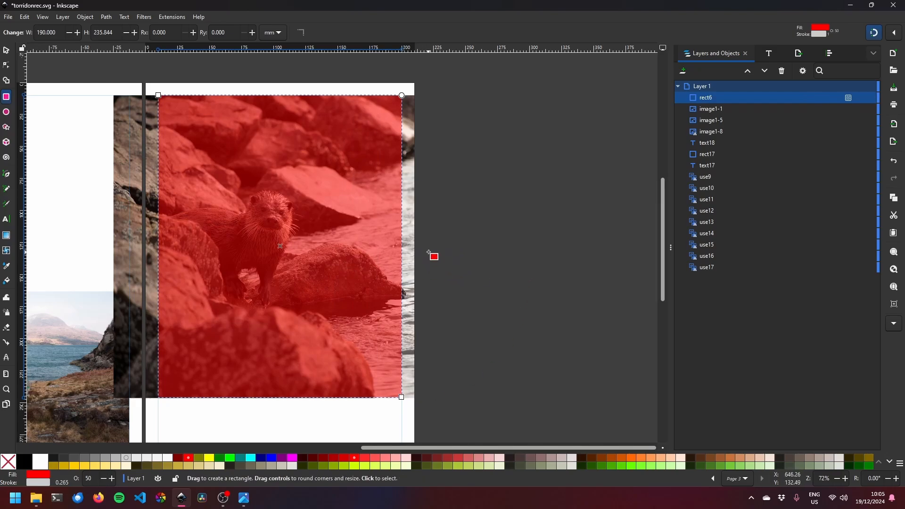
{"action": "key", "text": "s"}
{"action": "key", "text": "Escape"}
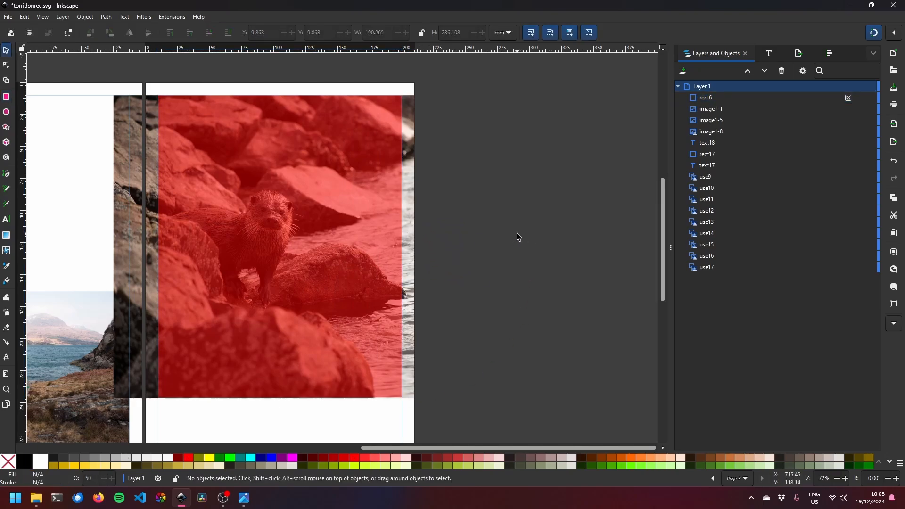
{"action": "left_click", "coordinate": [168, 336]}
{"action": "left_click", "coordinate": [124, 241], "text": "shift"}
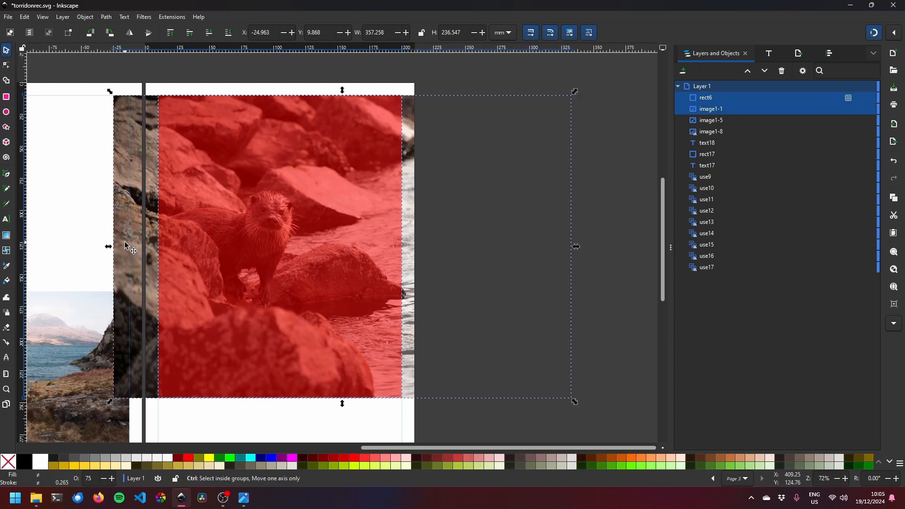
{"action": "key", "text": "ctrl+alt+c"}
{"action": "left_click", "coordinate": [429, 247]}
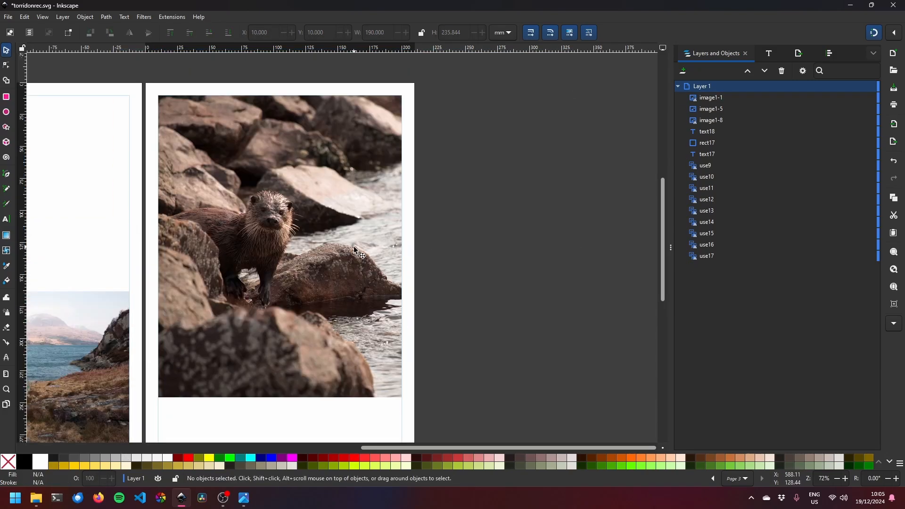
- Add a fourth A4 page to the document beside the otter page
{"action": "scroll", "coordinate": [355, 249], "scroll_direction": "down", "scroll_amount": 2}
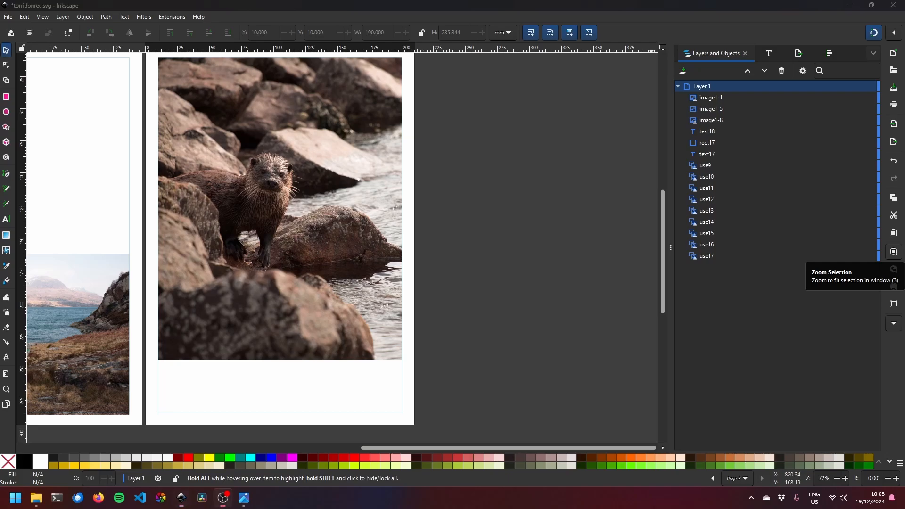
{"action": "scroll", "coordinate": [474, 239], "scroll_direction": "down", "scroll_amount": 2, "text": "ctrl"}
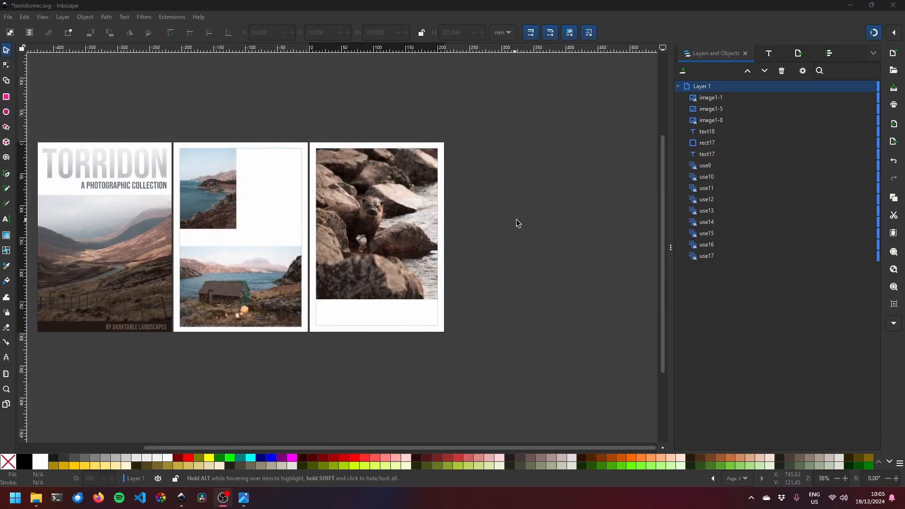
{"action": "left_click", "coordinate": [7, 405]}
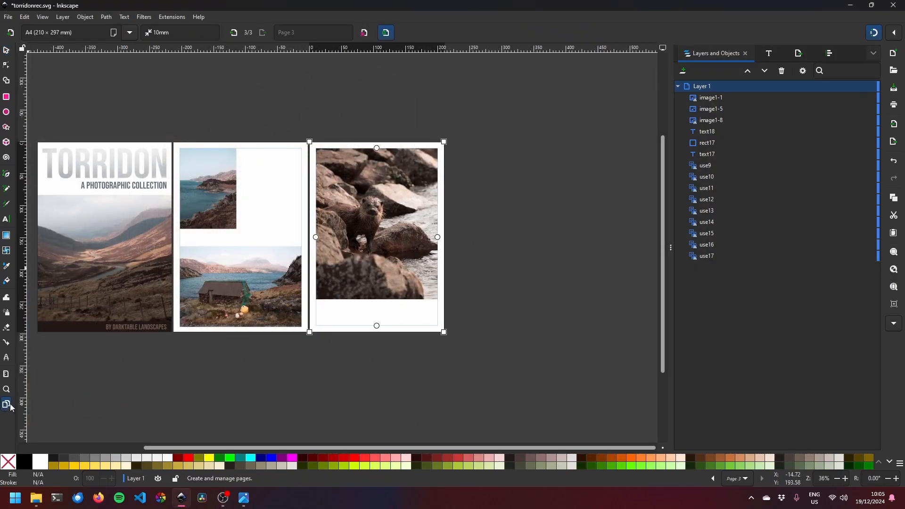
{"action": "left_click", "coordinate": [9, 35]}
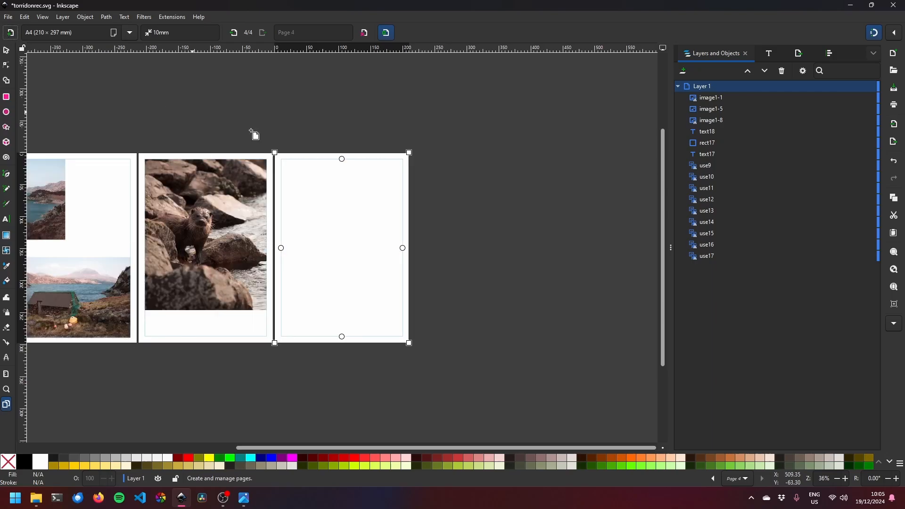
- Import the photo DSCF0615.jpg from the DTL folder
{"action": "left_click", "coordinate": [7, 50]}
{"action": "left_click", "coordinate": [8, 17]}
{"action": "left_click", "coordinate": [31, 134]}
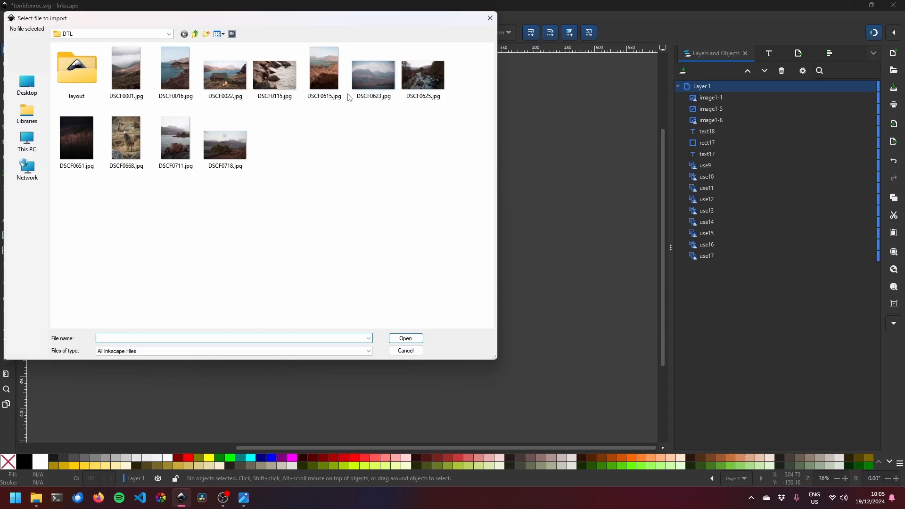
{"action": "double_click", "coordinate": [328, 71]}
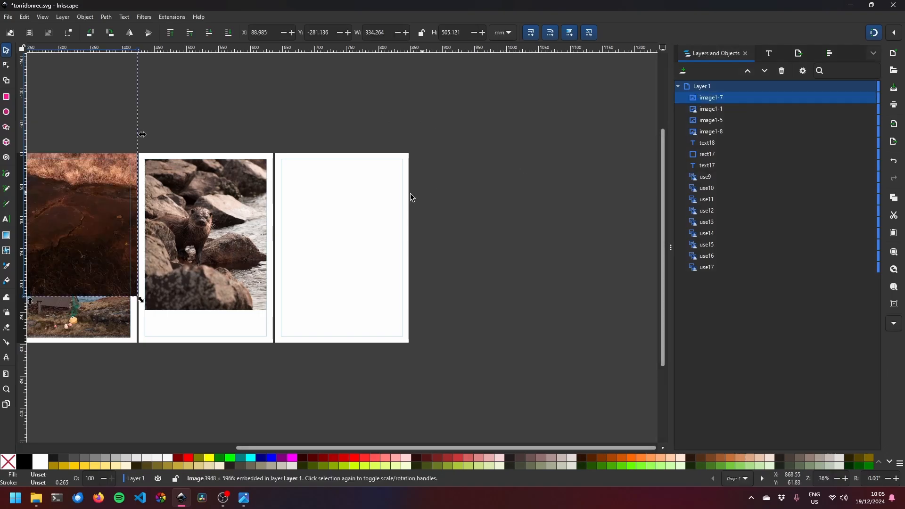
- Place the imported loch photo at the fourth page's upper-left margin corner and scale it to about 87 × 131 mm
{"action": "left_click_drag", "start_coordinate": [79, 219], "coordinate": [440, 312]}
{"action": "left_click_drag", "start_coordinate": [333, 198], "coordinate": [337, 286]}
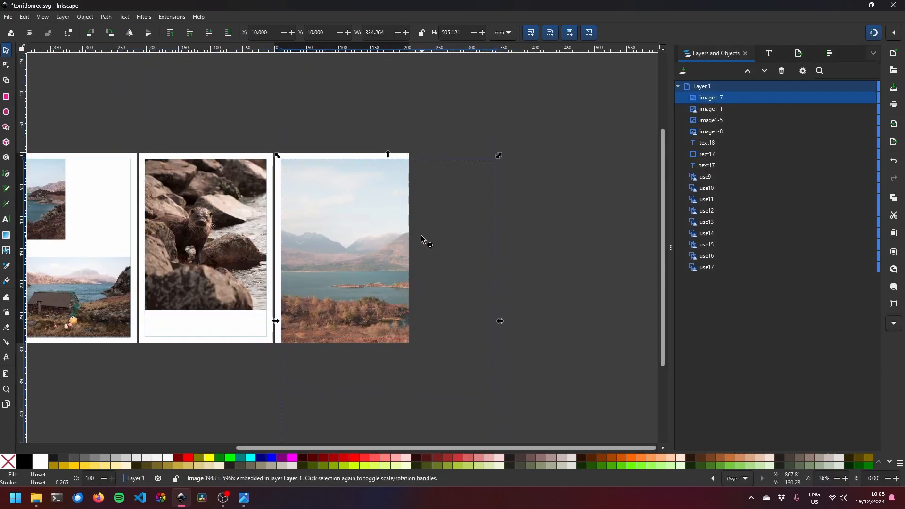
{"action": "left_click_drag", "start_coordinate": [545, 255], "coordinate": [551, 196]}
{"action": "left_click_drag", "start_coordinate": [504, 426], "coordinate": [349, 222]}
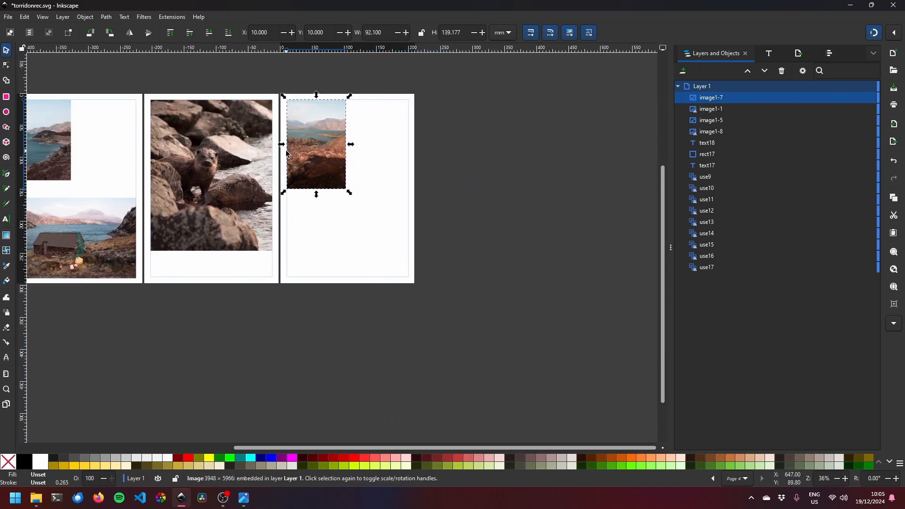
{"action": "scroll", "coordinate": [317, 156], "scroll_direction": "up", "scroll_amount": 2}
{"action": "left_click_drag", "start_coordinate": [367, 164], "coordinate": [416, 252]}
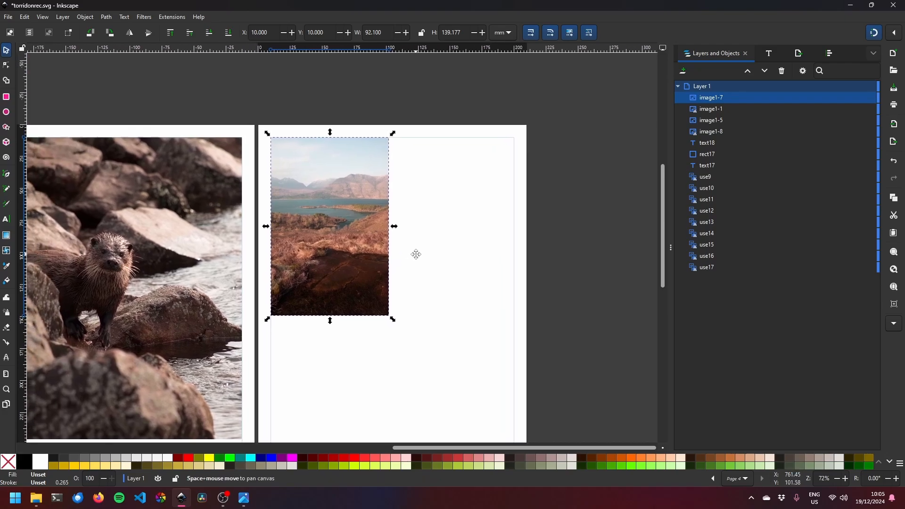
{"action": "left_click_drag", "start_coordinate": [393, 320], "coordinate": [386, 309]}
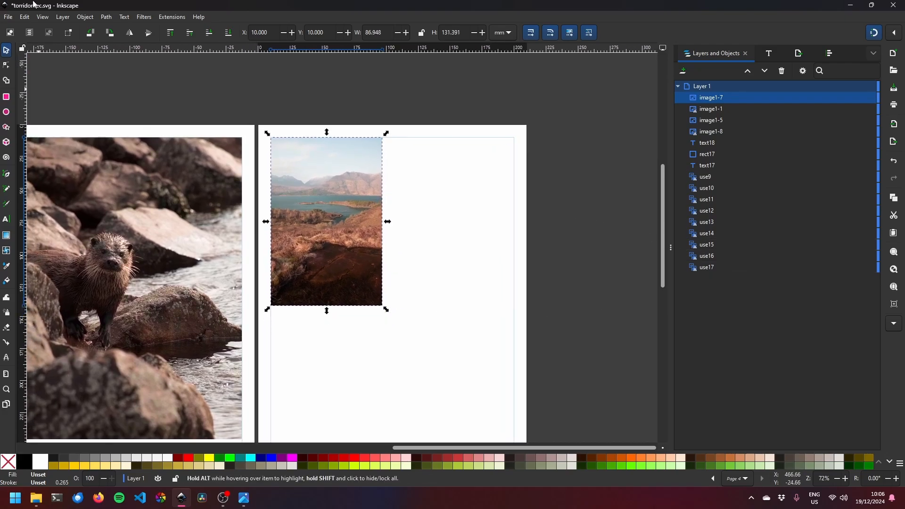
- Import the dark forest photo DSCF0651.jpg from the DTL folder
{"action": "left_click", "coordinate": [8, 16]}
{"action": "left_click", "coordinate": [40, 135]}
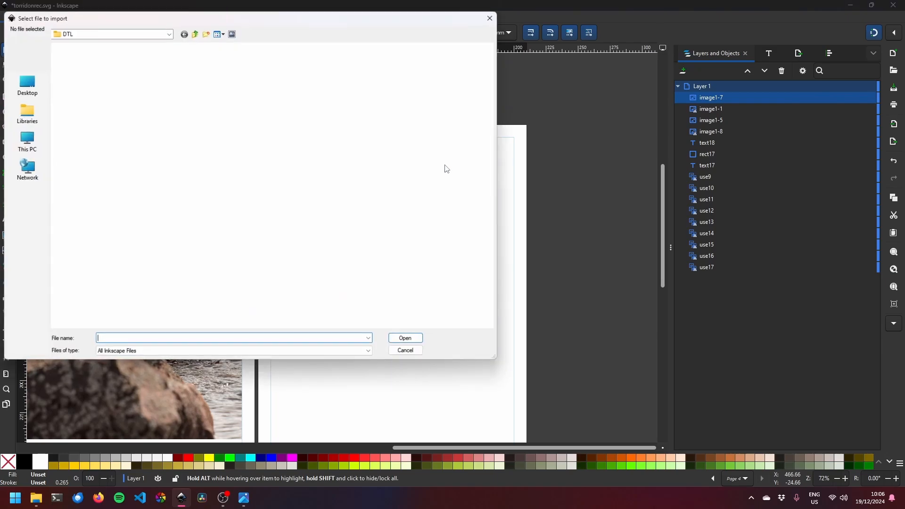
{"action": "double_click", "coordinate": [89, 139]}
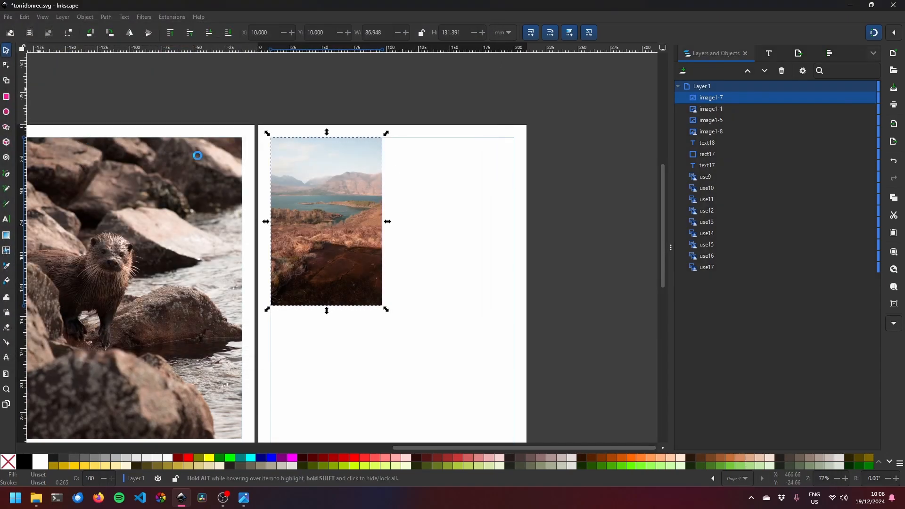
- Scale the dark forest photo to about 102 × 131 mm and fit it beside the loch photo at the fourth page's upper-right margin corner
{"action": "left_click_drag", "start_coordinate": [115, 196], "coordinate": [477, 221]}
{"action": "scroll", "coordinate": [517, 227], "scroll_direction": "down", "scroll_amount": 3}
{"action": "left_click_drag", "start_coordinate": [418, 134], "coordinate": [463, 215]}
{"action": "scroll", "coordinate": [489, 254], "scroll_direction": "up", "scroll_amount": 2}
{"action": "left_click_drag", "start_coordinate": [395, 250], "coordinate": [358, 242]}
{"action": "scroll", "coordinate": [398, 278], "scroll_direction": "up", "scroll_amount": 2}
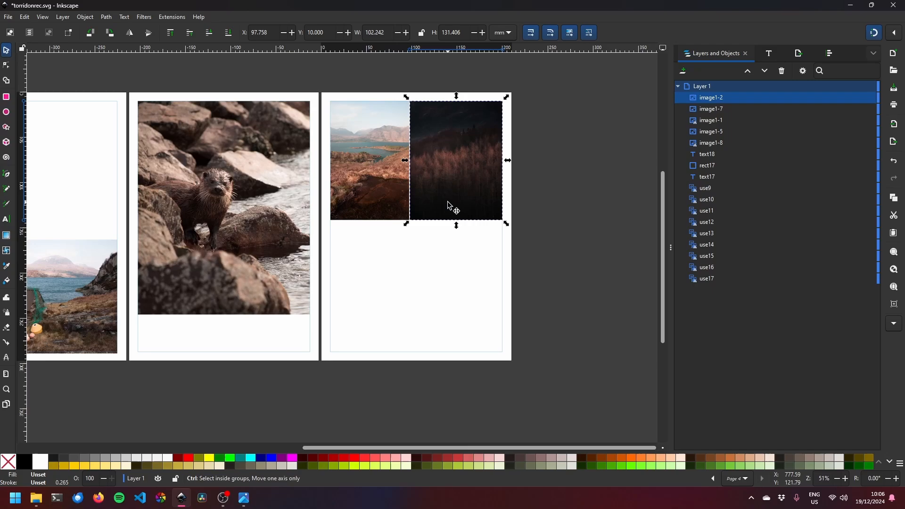
{"action": "left_click", "coordinate": [553, 191]}
{"action": "scroll", "coordinate": [554, 192], "scroll_direction": "up", "scroll_amount": 2}
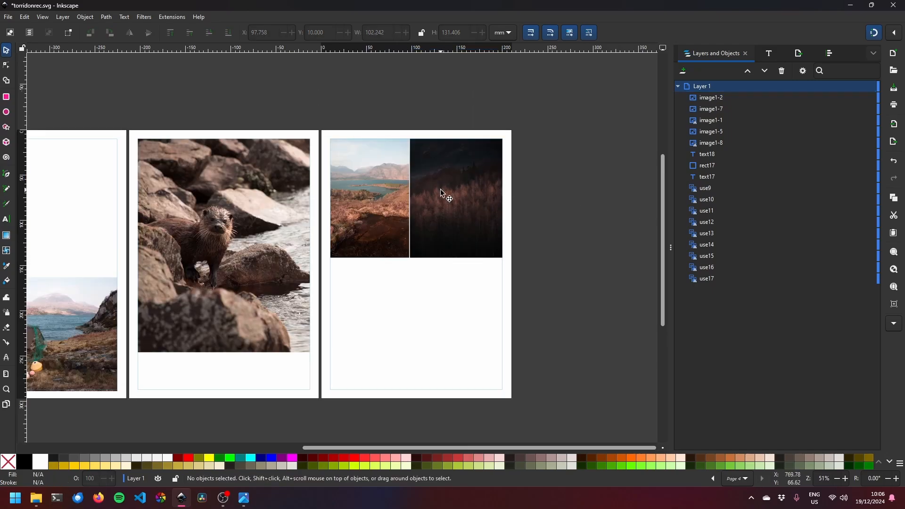
- Draw a crop rectangle about 95 × 132 mm over the dark forest photo, from the upper-right margin corner down to the photo's lower edge
{"action": "left_click", "coordinate": [6, 96]}
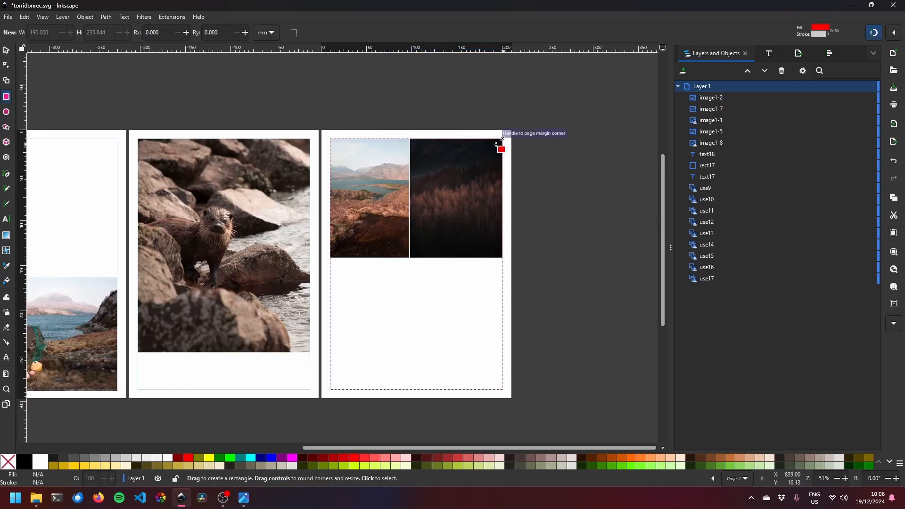
{"action": "left_click_drag", "start_coordinate": [500, 140], "coordinate": [420, 258]}
{"action": "scroll", "coordinate": [426, 269], "scroll_direction": "up", "scroll_amount": 3}
{"action": "key", "text": "s"}
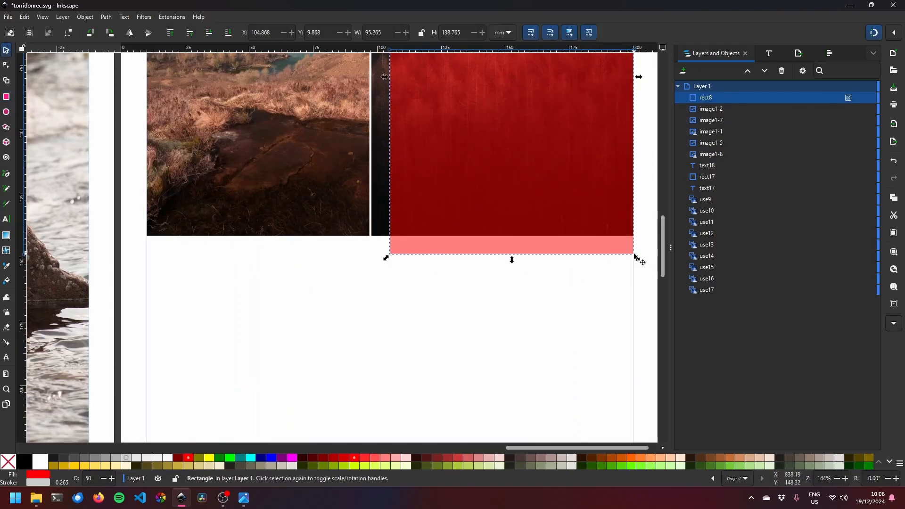
{"action": "left_click_drag", "start_coordinate": [512, 259], "coordinate": [519, 238]}
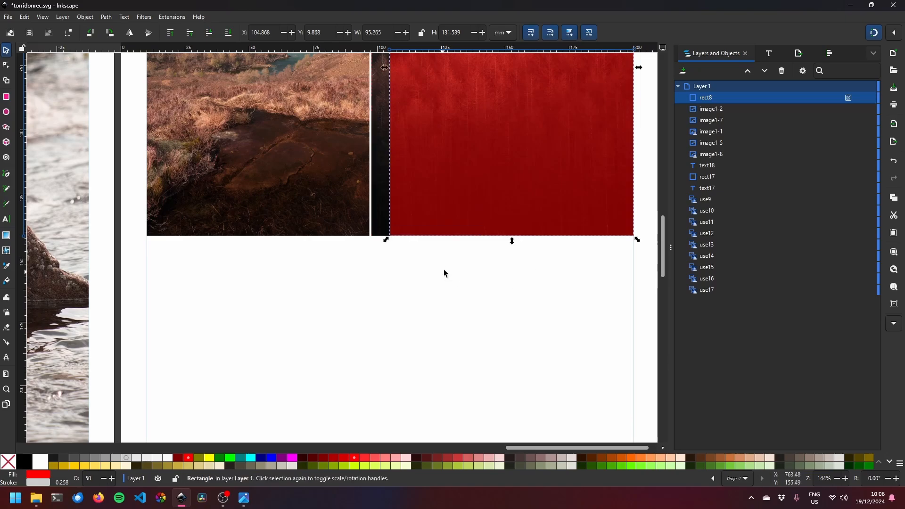
- Clip the dark forest photo on the fourth page to the red crop rectangle drawn over it
{"action": "scroll", "coordinate": [468, 165], "scroll_direction": "down", "scroll_amount": 3}
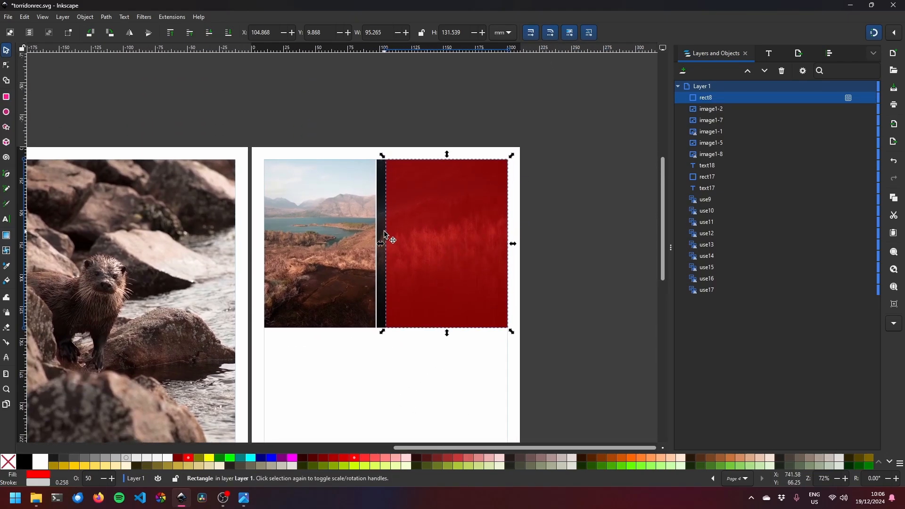
{"action": "key", "text": "Escape"}
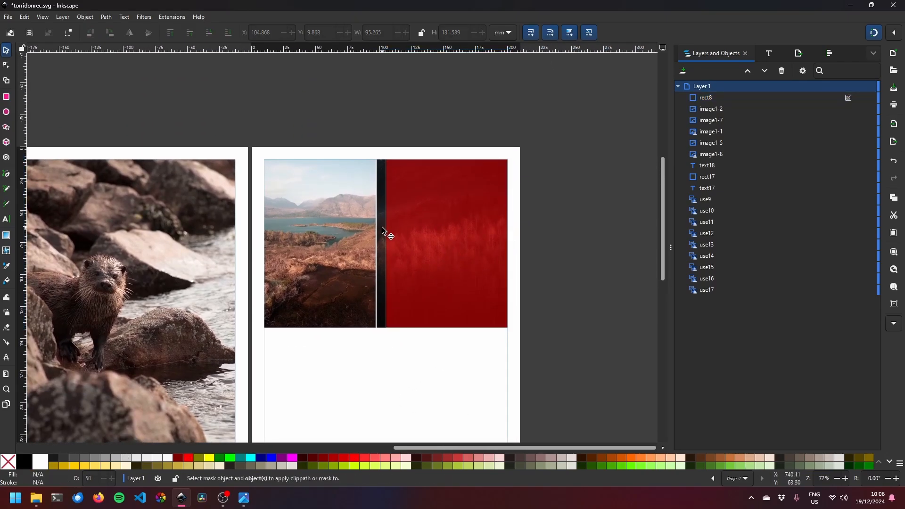
{"action": "left_click", "coordinate": [383, 228]}
{"action": "key", "text": "Escape"}
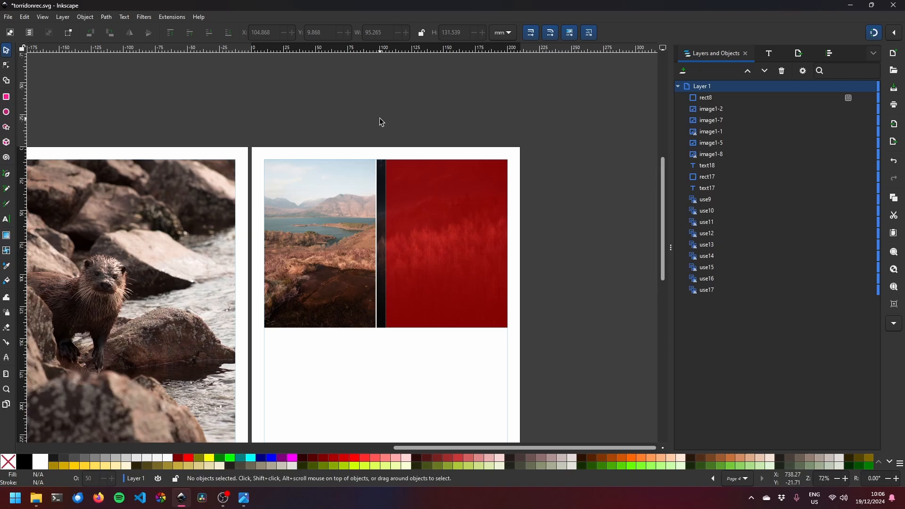
{"action": "left_click", "coordinate": [722, 99]}
{"action": "left_click", "coordinate": [712, 109], "text": "shift"}
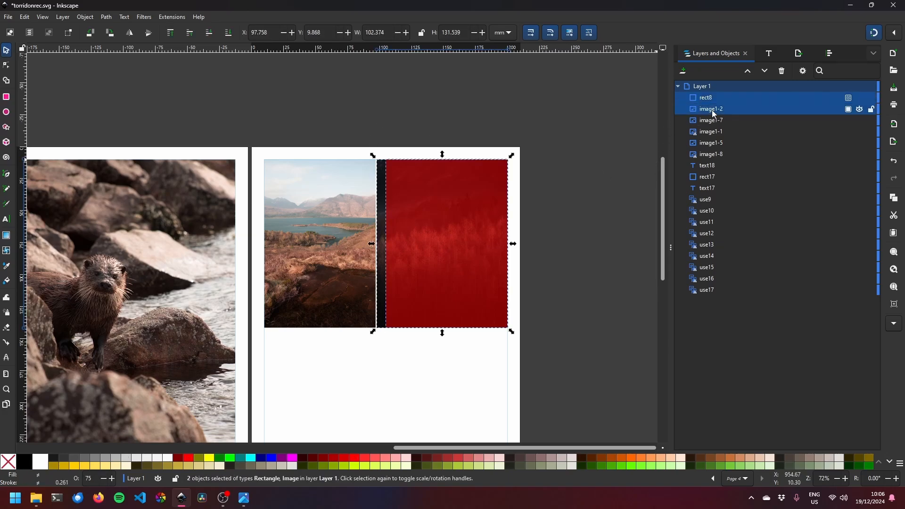
{"action": "key", "text": "ctrl+7"}
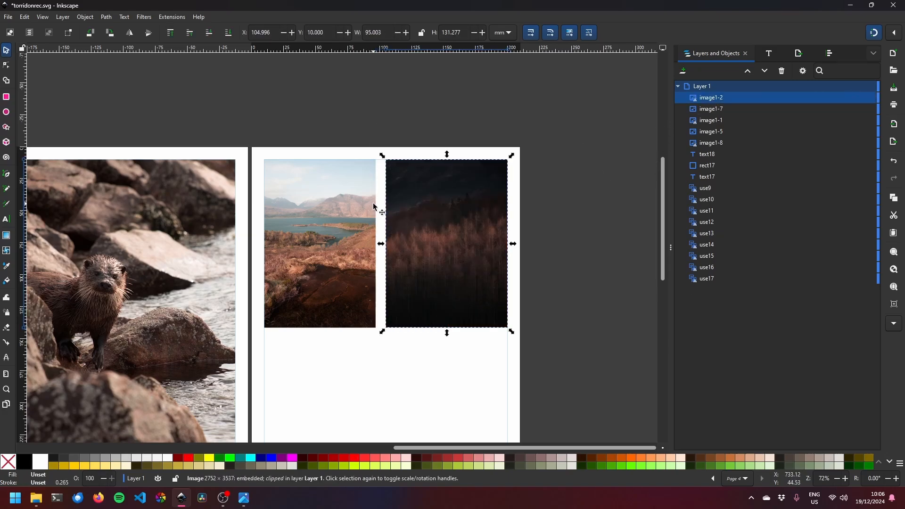
{"action": "left_click", "coordinate": [325, 294]}
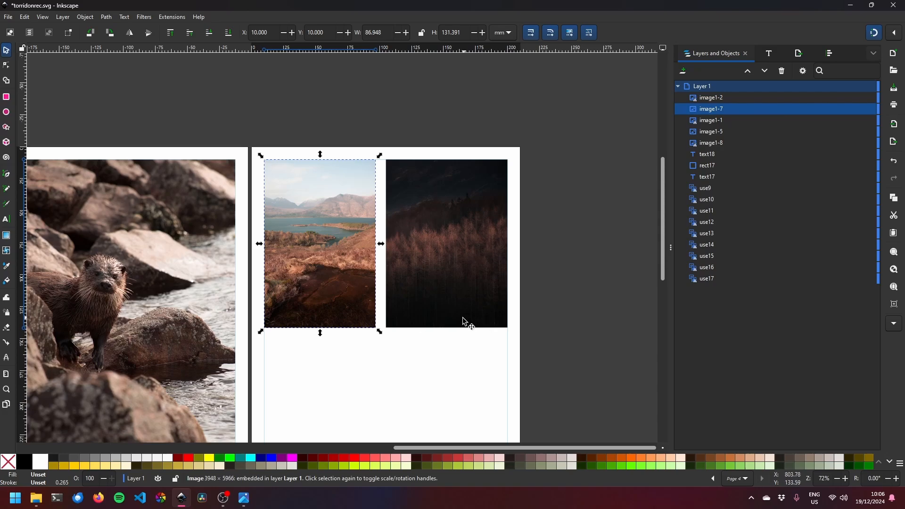
{"action": "scroll", "coordinate": [521, 282], "scroll_direction": "down", "scroll_amount": 4}
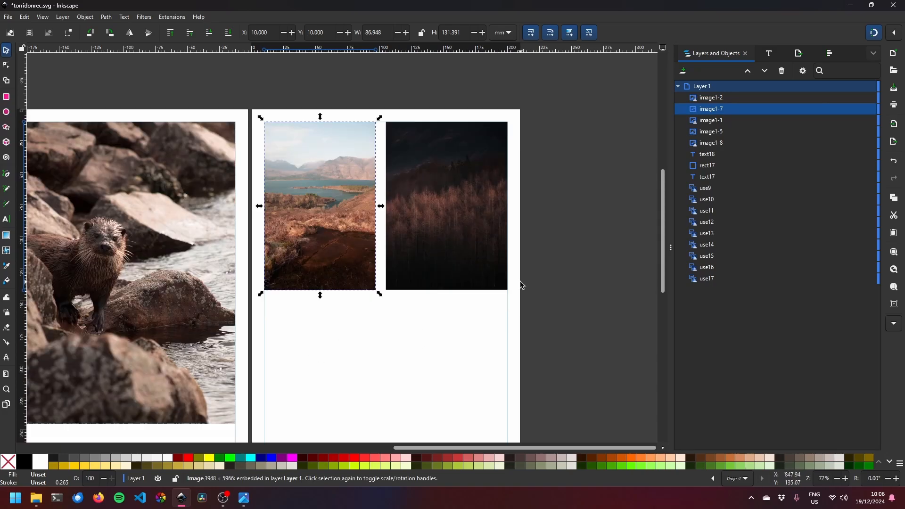
{"action": "scroll", "coordinate": [513, 281], "scroll_direction": "up", "scroll_amount": 2}
{"action": "left_click", "coordinate": [523, 254]}
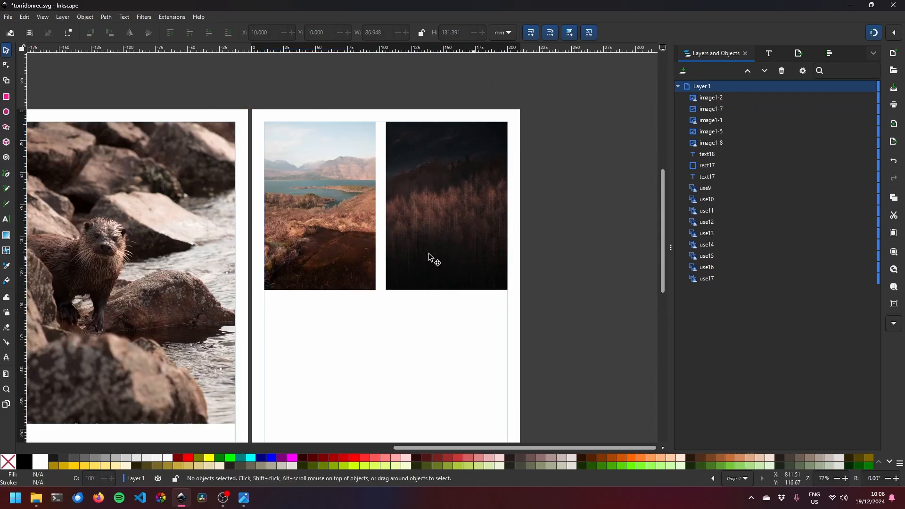
- Import the river photo DSCF0625.jpg from the DTL folder
{"action": "left_click", "coordinate": [8, 16]}
{"action": "left_click", "coordinate": [54, 135]}
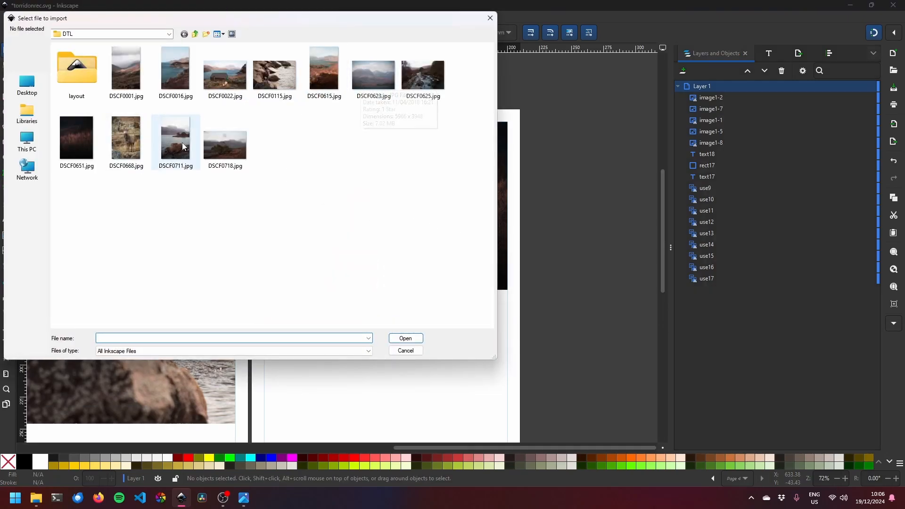
{"action": "left_click", "coordinate": [425, 81]}
{"action": "left_click", "coordinate": [405, 338]}
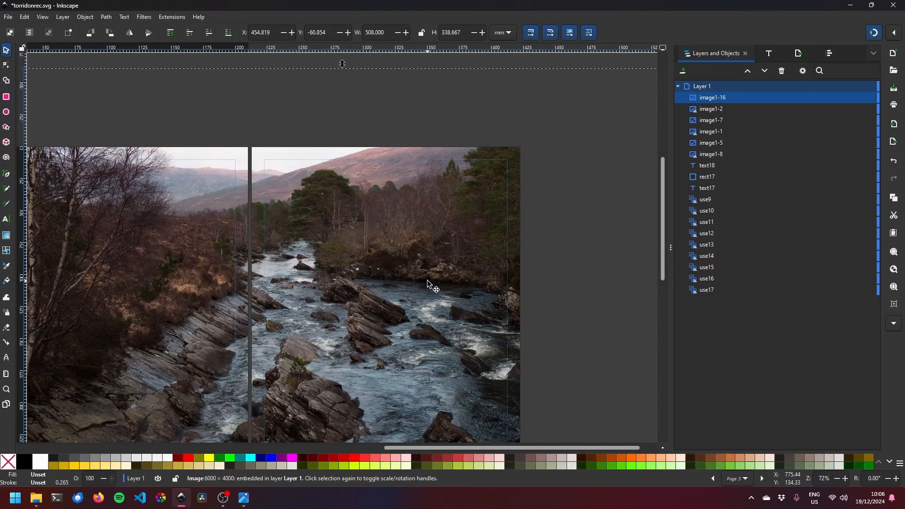
- Place the river photo at the fourth page's lower margin and scale it to about 206 × 138 mm, with its lower-right corner on the margin corner
{"action": "scroll", "coordinate": [430, 288], "scroll_direction": "down", "scroll_amount": 3, "text": "ctrl"}
{"action": "left_click_drag", "start_coordinate": [359, 288], "coordinate": [448, 297]}
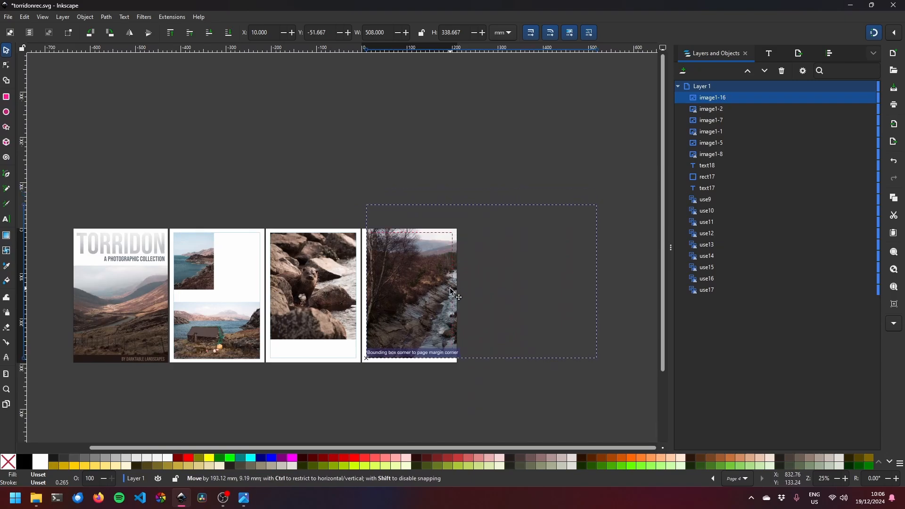
{"action": "left_click_drag", "start_coordinate": [595, 204], "coordinate": [482, 301]}
{"action": "scroll", "coordinate": [467, 324], "scroll_direction": "up", "scroll_amount": 3, "text": "ctrl"}
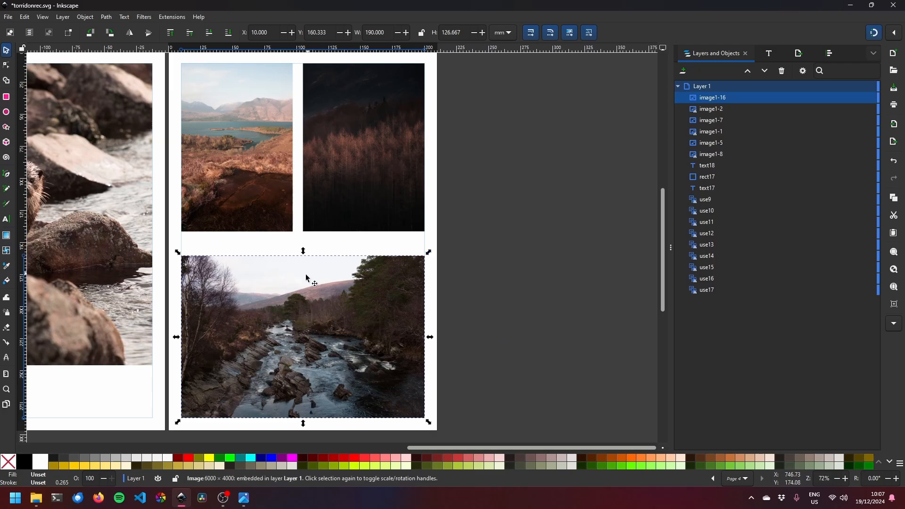
{"action": "left_click_drag", "start_coordinate": [178, 252], "coordinate": [157, 236]}
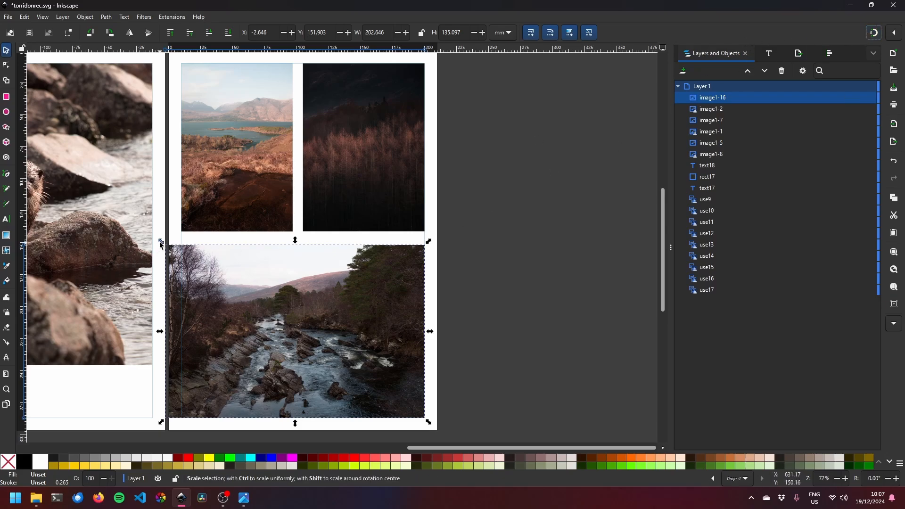
{"action": "left_click_drag", "start_coordinate": [160, 240], "coordinate": [155, 242]}
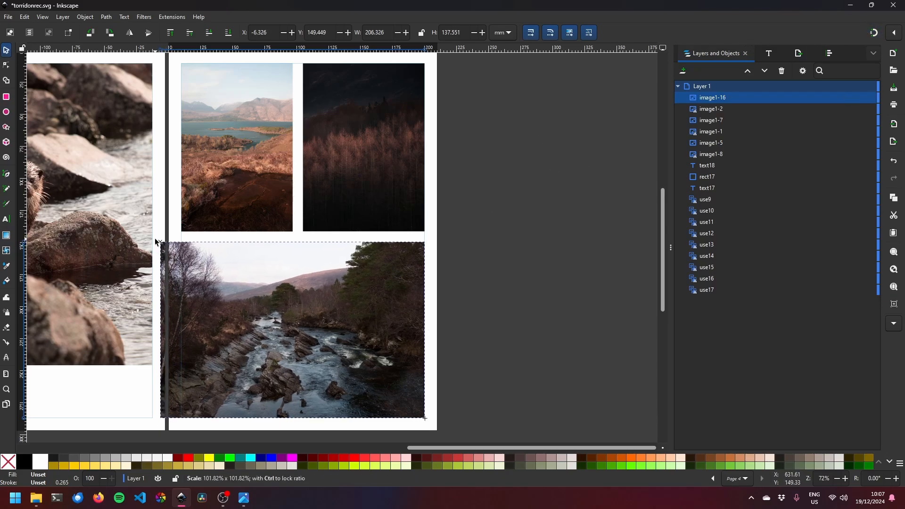
- Draw a rectangle about 190 × 138 mm over the river photo, snapped between the side margins, and clip the photo to it
{"action": "left_click", "coordinate": [7, 97]}
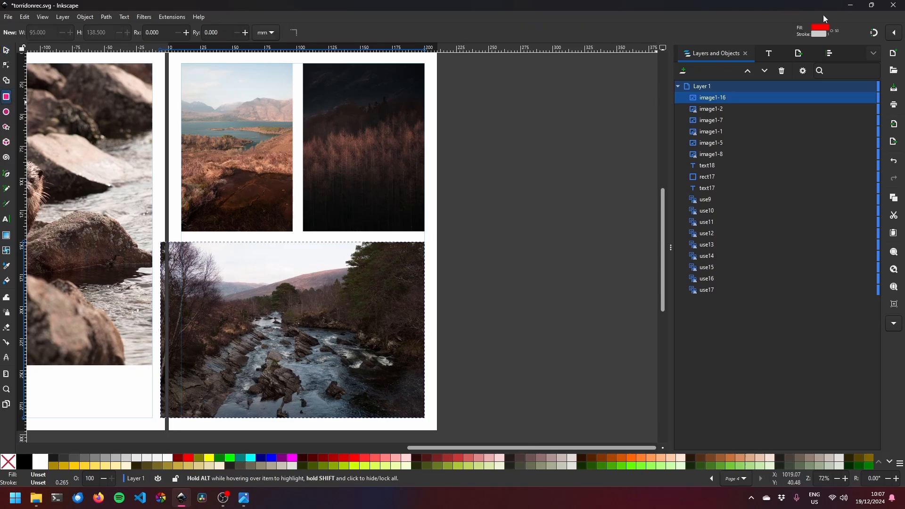
{"action": "left_click", "coordinate": [874, 33]}
{"action": "mouse_move", "coordinate": [424, 241]}
{"action": "left_mouse_down"}
{"action": "mouse_move", "coordinate": [168, 319]}
{"action": "mouse_move", "coordinate": [189, 423]}
{"action": "mouse_move", "coordinate": [181, 418]}
{"action": "left_mouse_up"}
{"action": "key", "text": "s"}
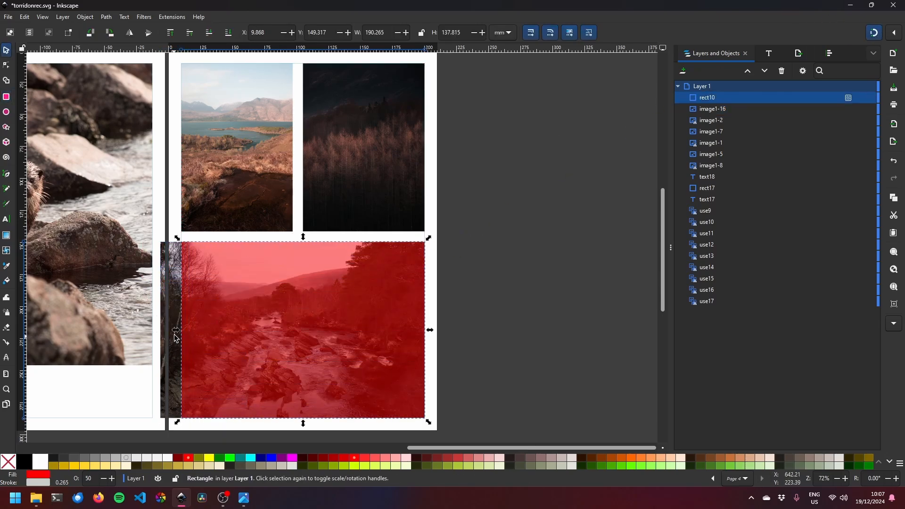
{"action": "left_click", "coordinate": [167, 298], "text": "shift"}
{"action": "key", "text": "ctrl+7"}
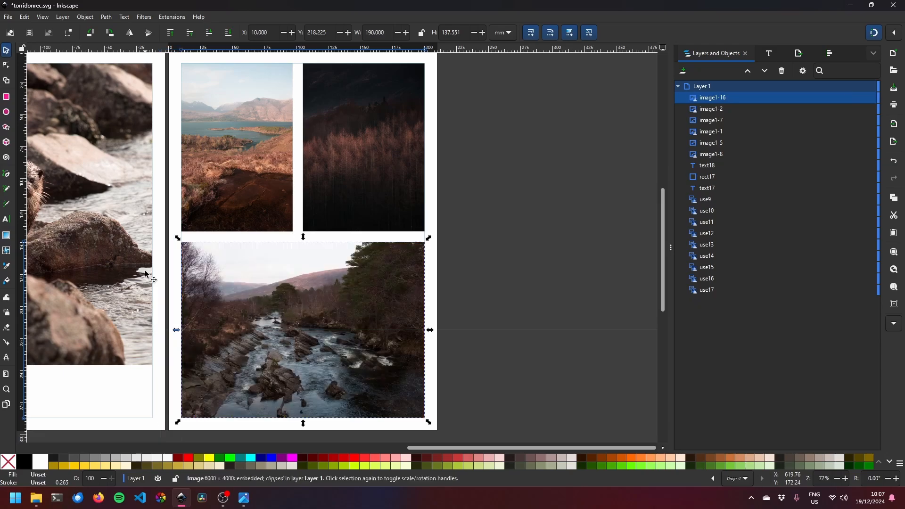
{"action": "key", "text": "n"}
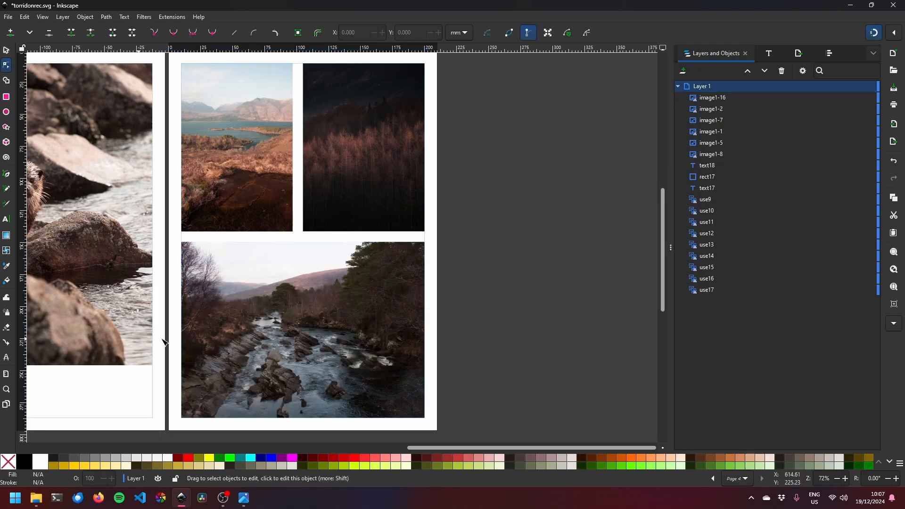
{"action": "left_click_drag", "start_coordinate": [135, 360], "coordinate": [395, 299]}
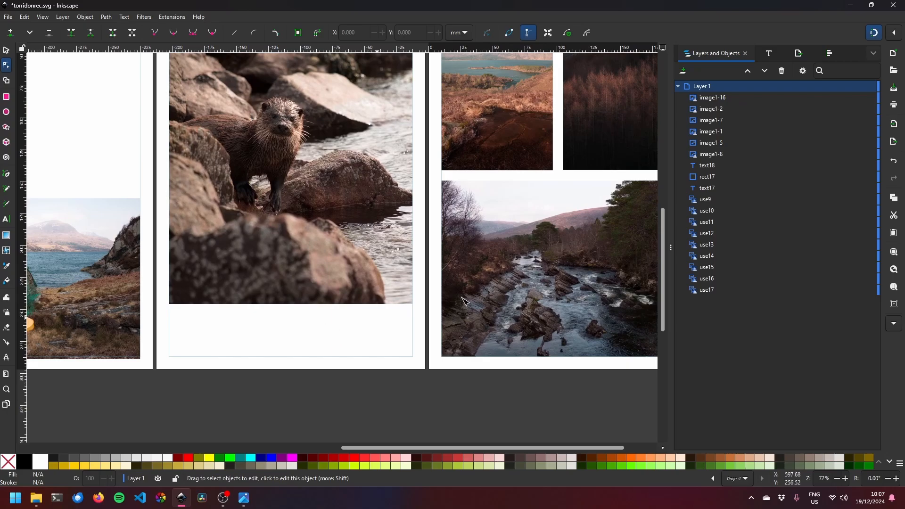
{"action": "scroll", "coordinate": [465, 269], "scroll_direction": "down", "scroll_amount": 2, "text": "ctrl"}
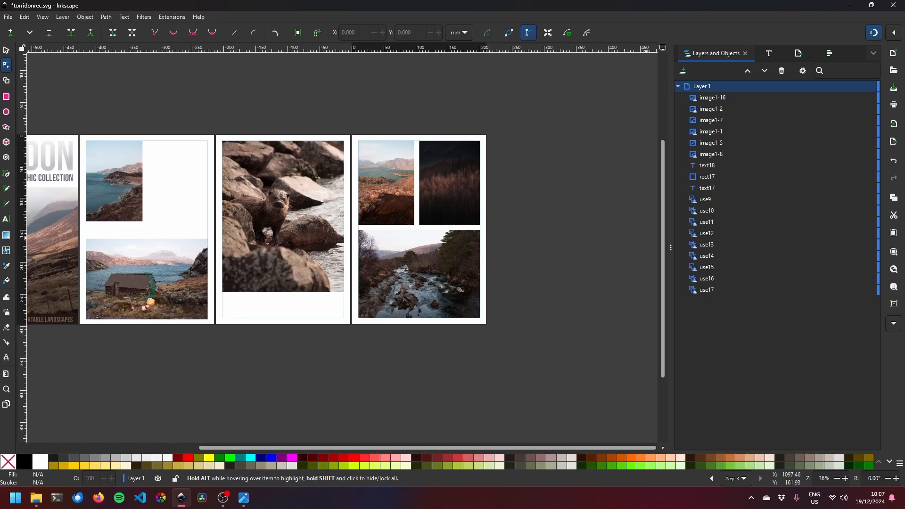
{"action": "key", "text": "s"}
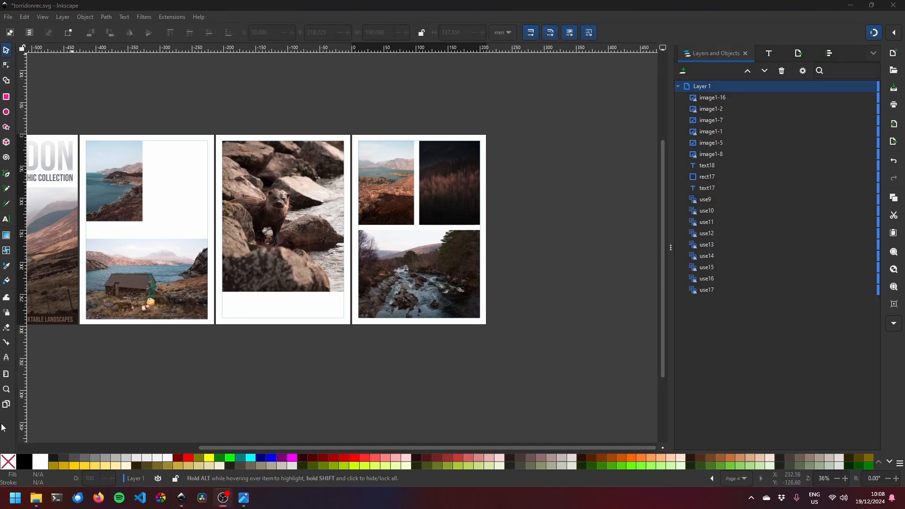
- Add a fifth A4 page and import the mountain photo DSCF0623.jpg from the DTL folder
{"action": "left_click", "coordinate": [7, 404]}
{"action": "left_click", "coordinate": [10, 32]}
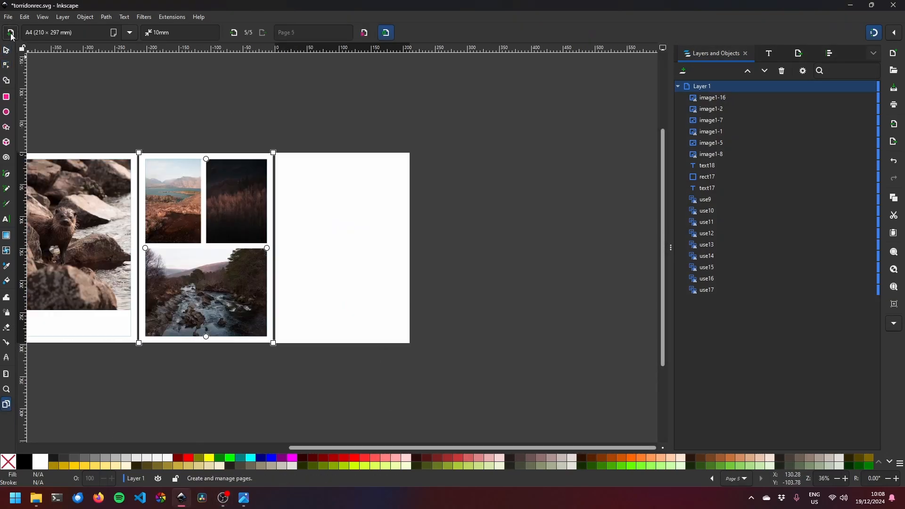
{"action": "left_click", "coordinate": [8, 17]}
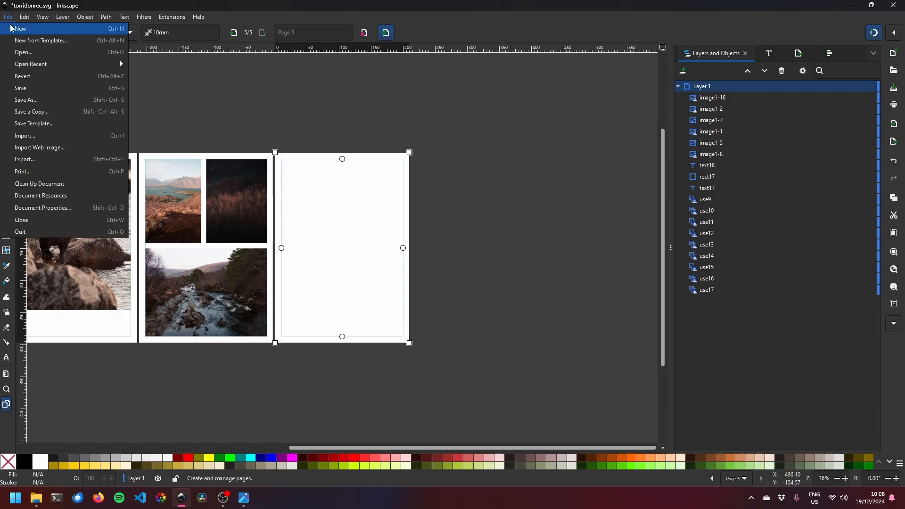
{"action": "left_click", "coordinate": [49, 137]}
{"action": "double_click", "coordinate": [366, 74]}
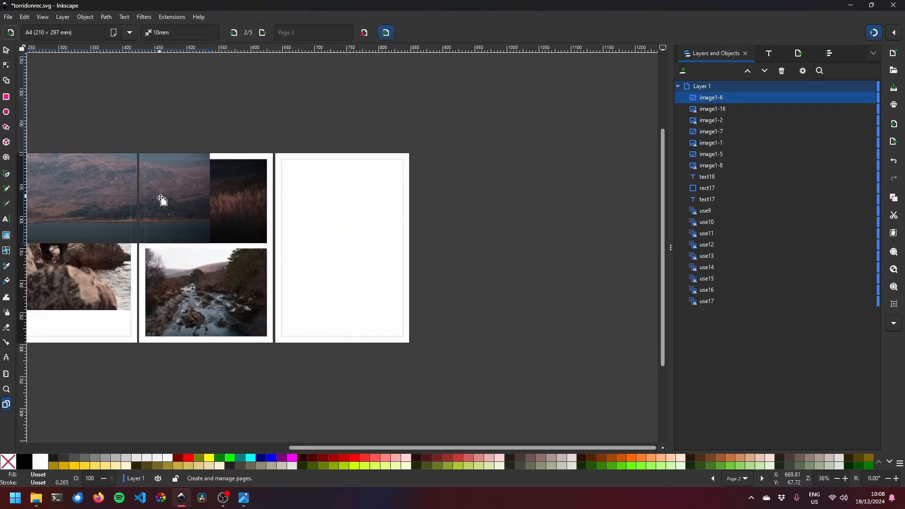
- Move the mountain photo to the fifth page and scale it to about 190 × 126 mm, filling the width between the margins at the page's top
{"action": "key", "text": "s"}
{"action": "left_click", "coordinate": [155, 191]}
{"action": "left_click_drag", "start_coordinate": [166, 192], "coordinate": [552, 316]}
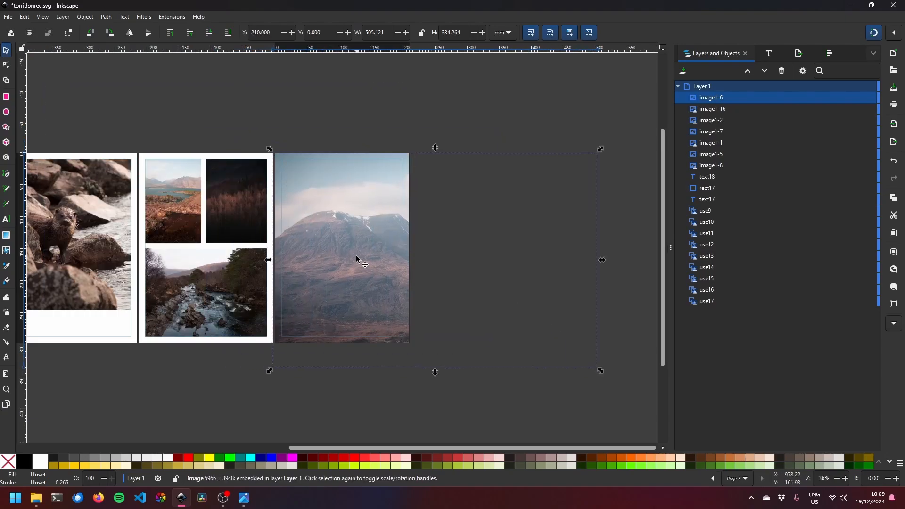
{"action": "left_click_drag", "start_coordinate": [601, 371], "coordinate": [415, 237]}
{"action": "left_click", "coordinate": [504, 262]}
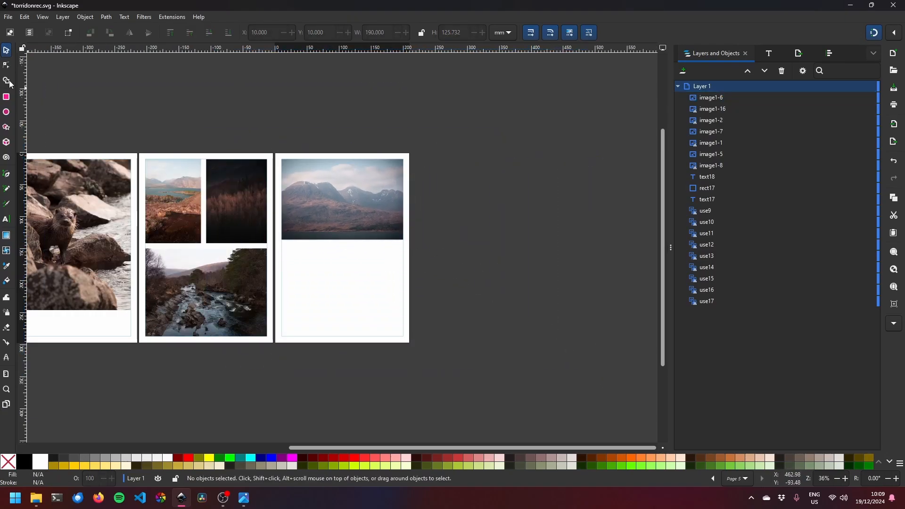
- Import the stag photo DSCF0668.jpg from the DTL folder
{"action": "left_click", "coordinate": [5, 20]}
{"action": "left_click", "coordinate": [38, 131]}
{"action": "double_click", "coordinate": [131, 145]}
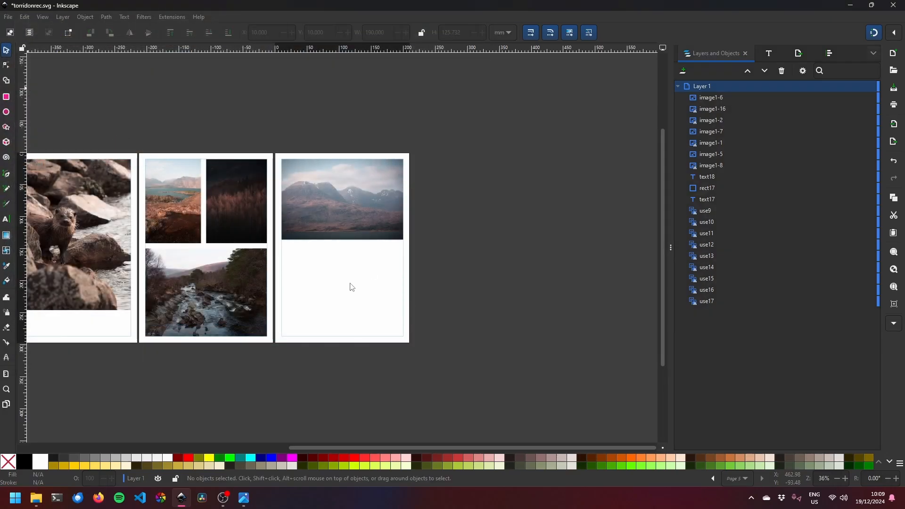
- Place the stag photo at the fifth page's lower-left margin corner and scale it to about 94 × 141 mm
{"action": "left_click_drag", "start_coordinate": [75, 193], "coordinate": [446, 233]}
{"action": "scroll", "coordinate": [416, 203], "scroll_direction": "up", "scroll_amount": 3}
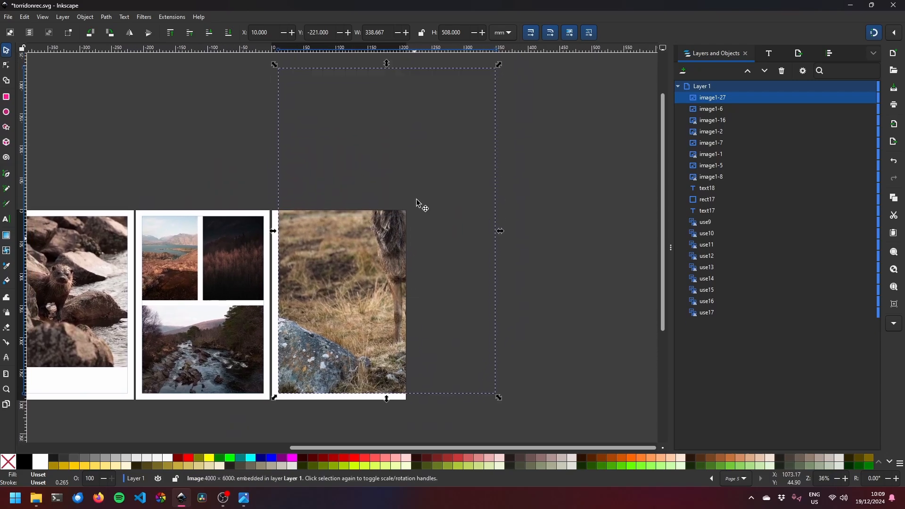
{"action": "left_click_drag", "start_coordinate": [499, 64], "coordinate": [338, 305]}
{"action": "scroll", "coordinate": [348, 329], "scroll_direction": "up", "scroll_amount": 2}
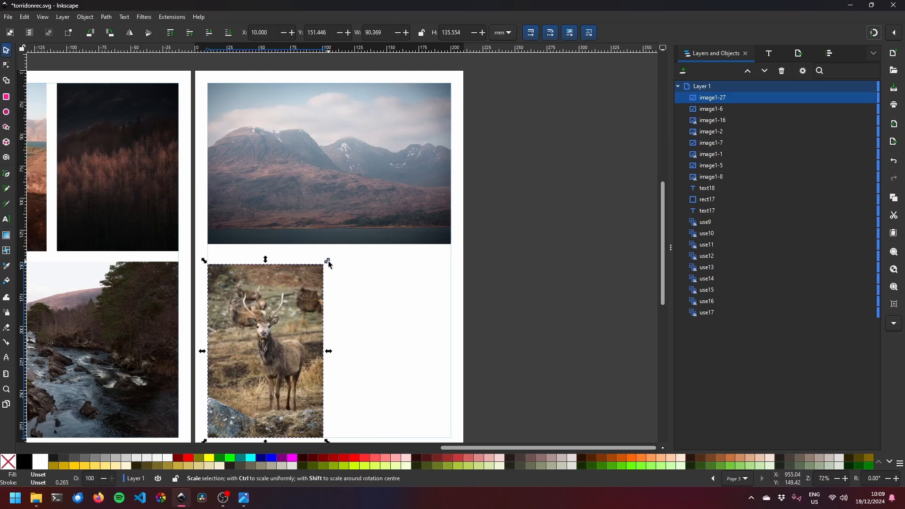
{"action": "left_click_drag", "start_coordinate": [329, 257], "coordinate": [334, 255]}
{"action": "left_click", "coordinate": [358, 272]}
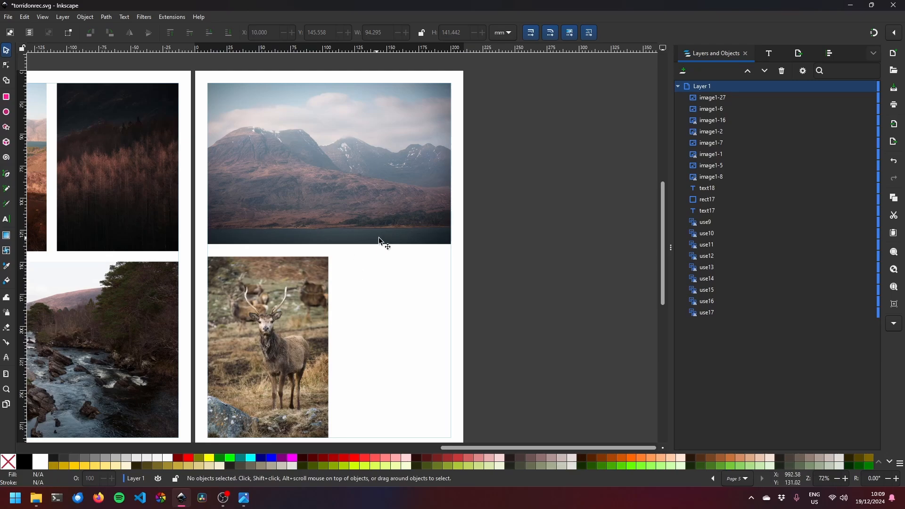
- Add a sixth A4 page after the mountain and stag page
{"action": "scroll", "coordinate": [408, 234], "scroll_direction": "down", "scroll_amount": 2}
{"action": "left_click_drag", "start_coordinate": [383, 232], "coordinate": [320, 241]}
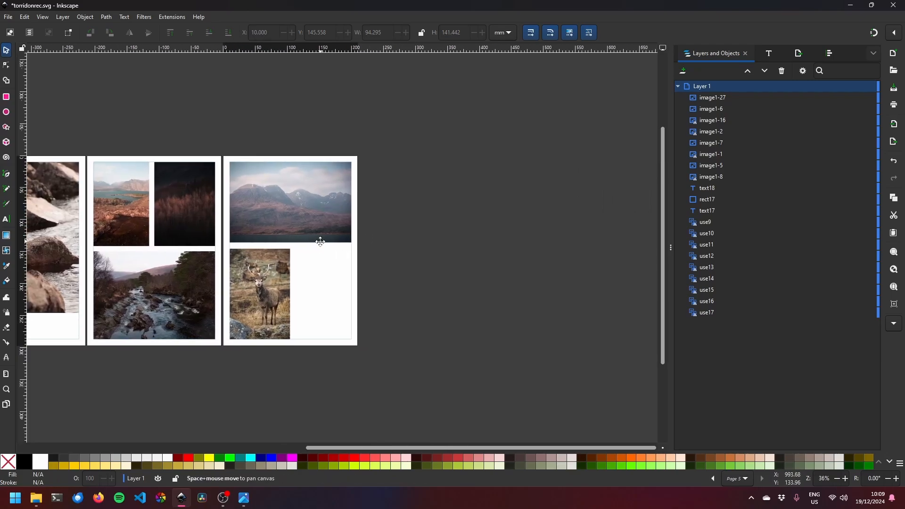
{"action": "left_click", "coordinate": [8, 17]}
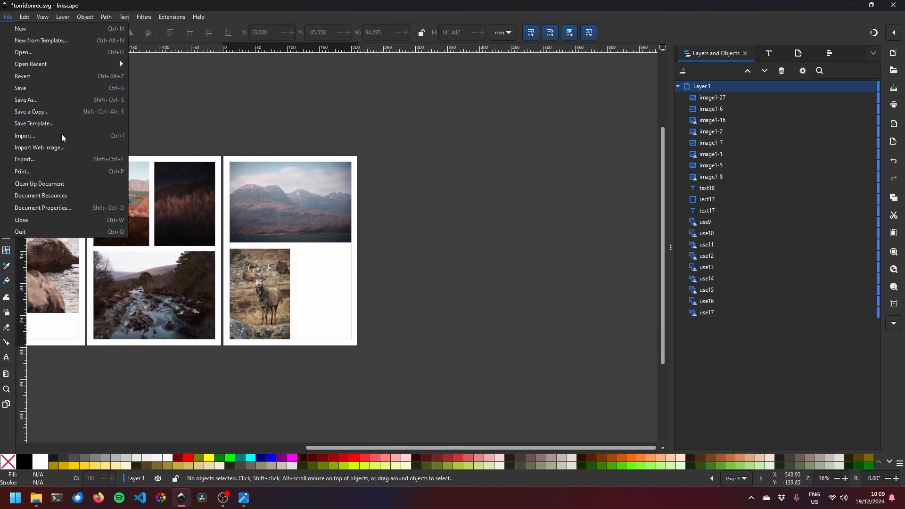
{"action": "left_click", "coordinate": [10, 404]}
{"action": "left_click", "coordinate": [6, 404]}
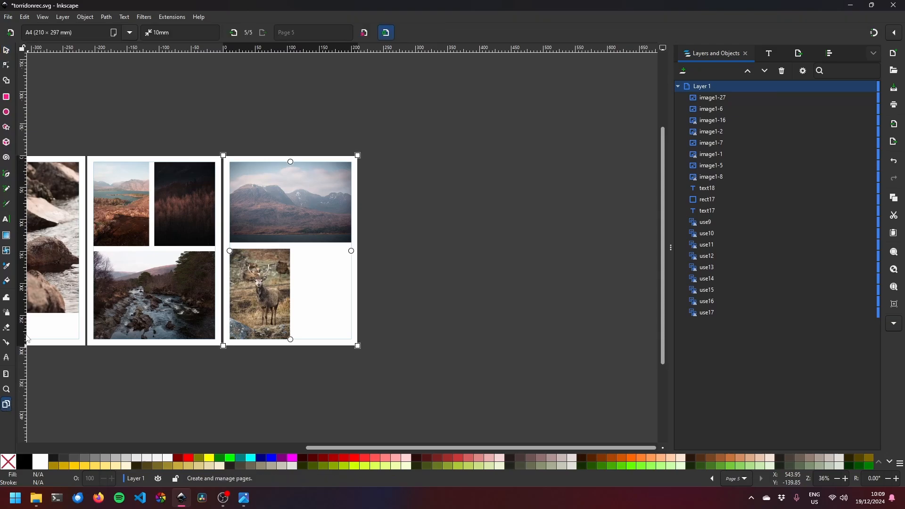
{"action": "left_click", "coordinate": [10, 35]}
- Import the loch photo DSCF0711.jpg from the DTL folder
{"action": "left_click", "coordinate": [8, 17]}
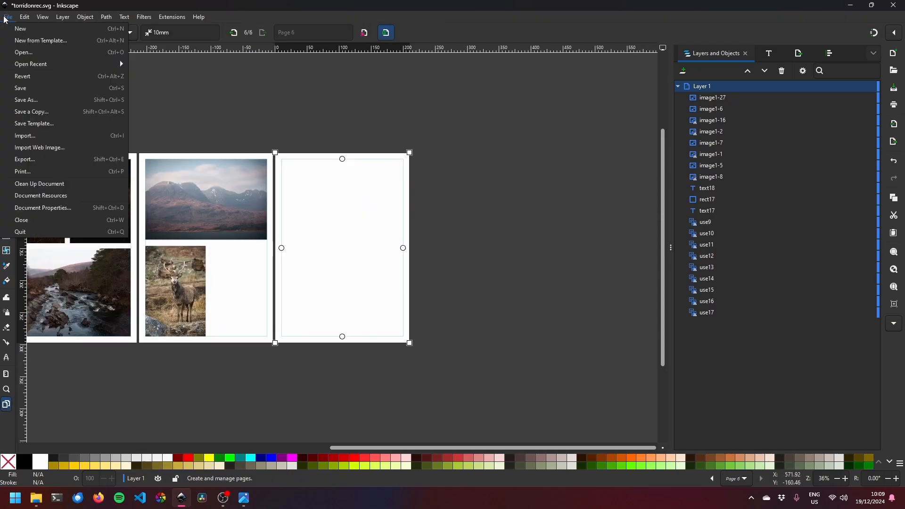
{"action": "left_click", "coordinate": [28, 122]}
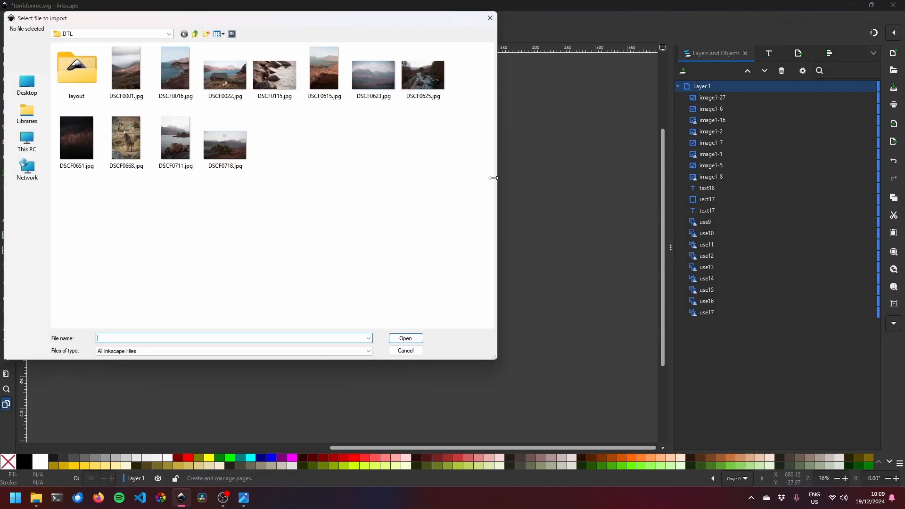
{"action": "double_click", "coordinate": [177, 144]}
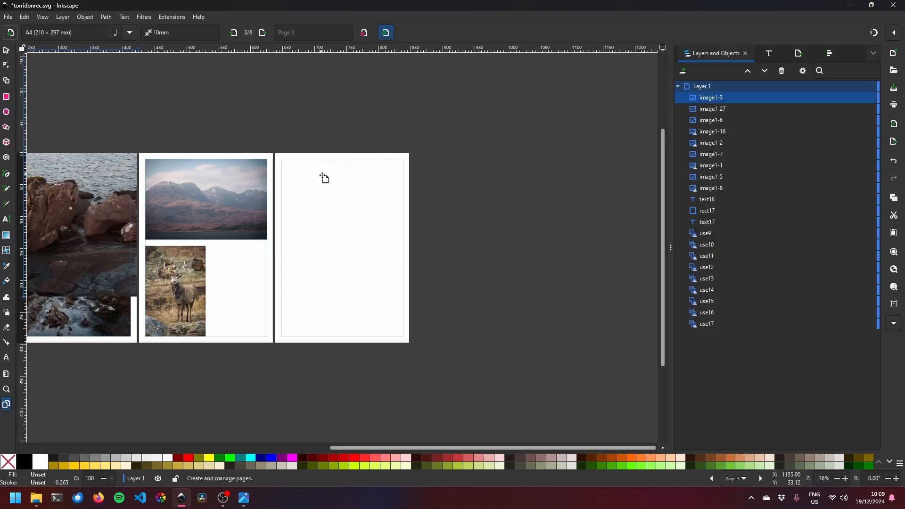
- Place the loch photo at the sixth page's upper-left margin corner and scale it to about 190.5 × 287 mm, matching the margin width
{"action": "key", "text": "s"}
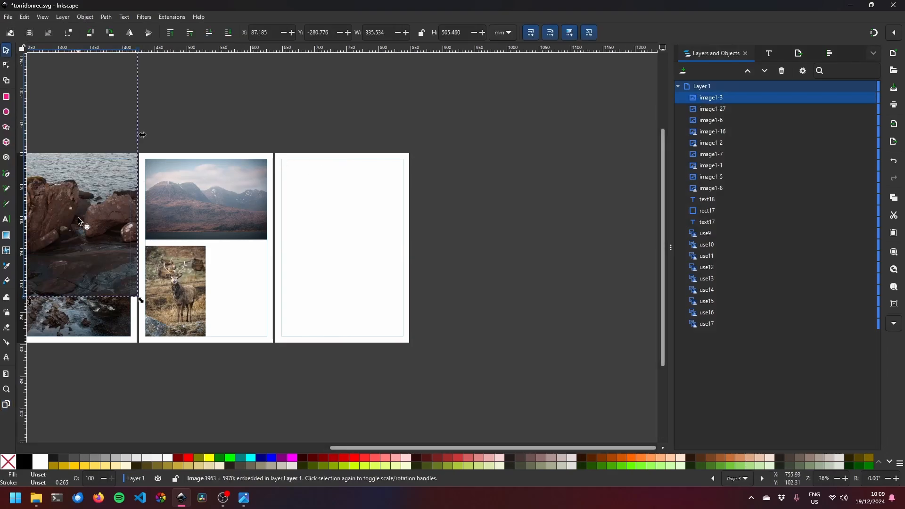
{"action": "left_click_drag", "start_coordinate": [78, 217], "coordinate": [447, 406]}
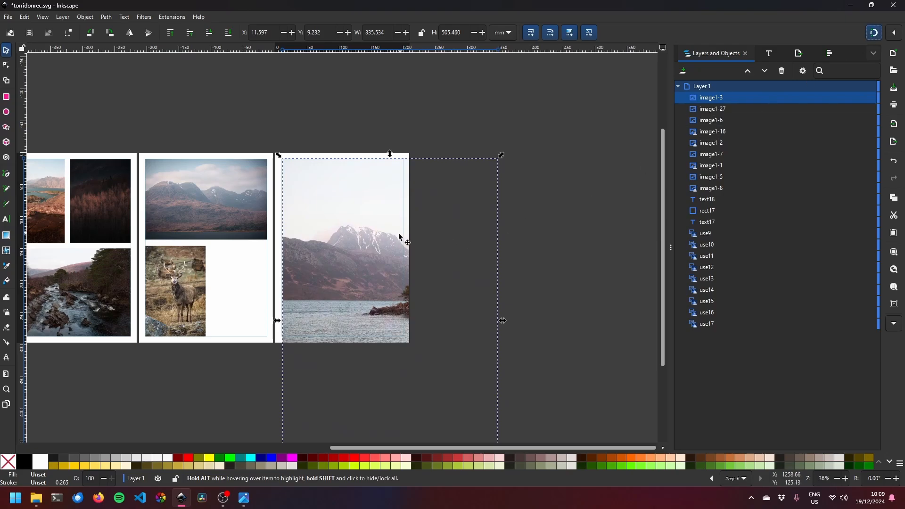
{"action": "left_click_drag", "start_coordinate": [399, 234], "coordinate": [399, 244]}
{"action": "key", "text": "space"}
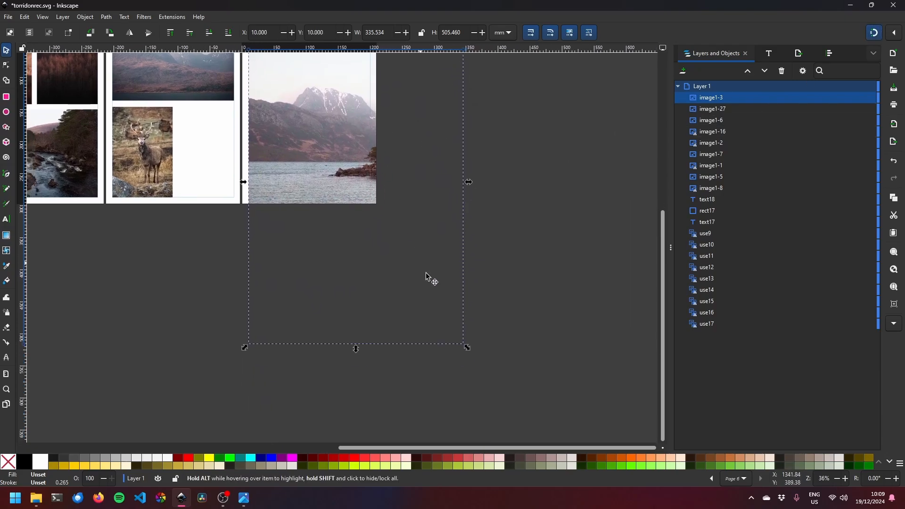
{"action": "left_click_drag", "start_coordinate": [467, 347], "coordinate": [373, 207]}
{"action": "key", "text": "space"}
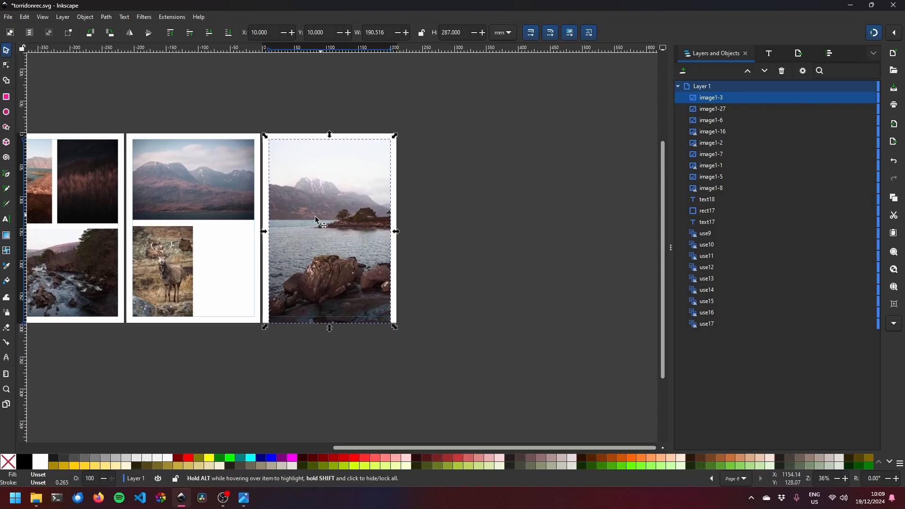
- Shift the loch photo up so its upper edge meets the sixth page's top border
{"action": "scroll", "coordinate": [324, 232], "scroll_direction": "up", "scroll_amount": 1}
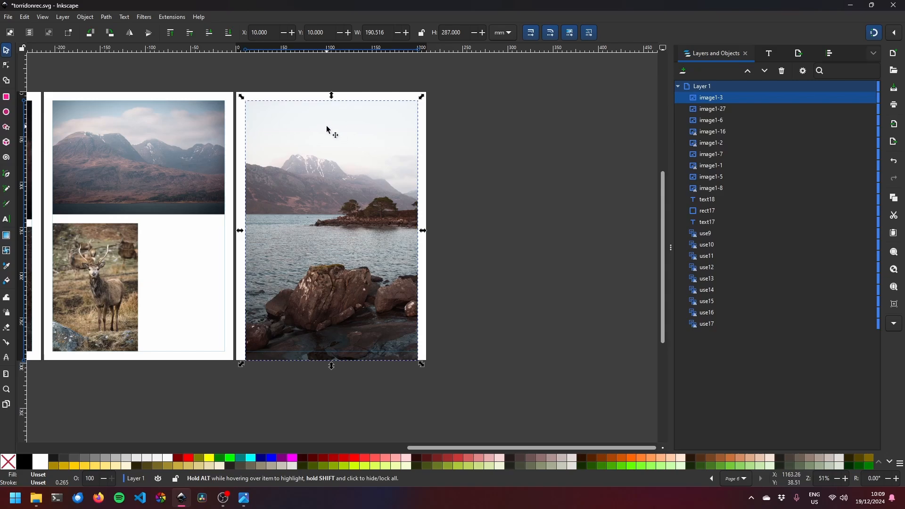
{"action": "key", "text": "shift+Up"}
{"action": "key", "text": "ctrl+alt+KP_8"}
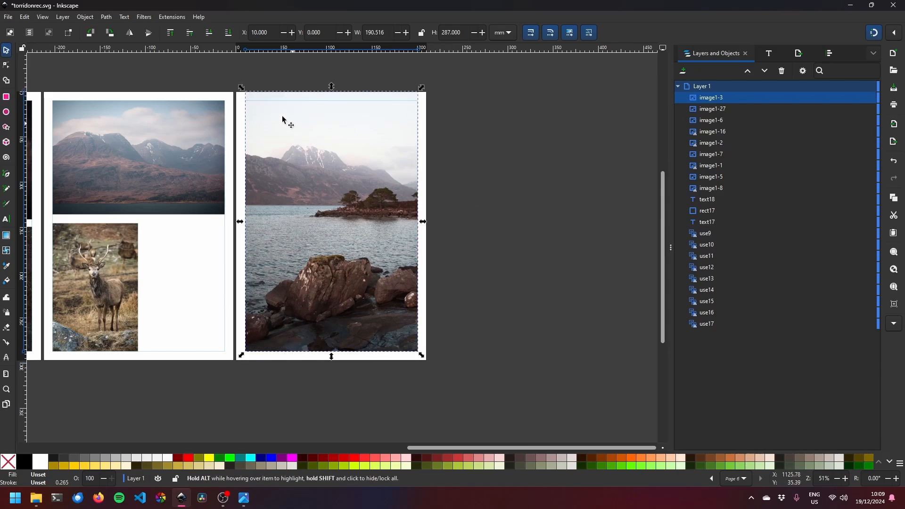
- Draw a rectangle about 191 × 277 mm over the loch photo, filling the area inside the sixth page's margins
{"action": "left_click", "coordinate": [7, 96]}
{"action": "left_click_drag", "start_coordinate": [245, 101], "coordinate": [418, 351]}
{"action": "key", "text": "s"}
{"action": "key", "text": "Escape"}
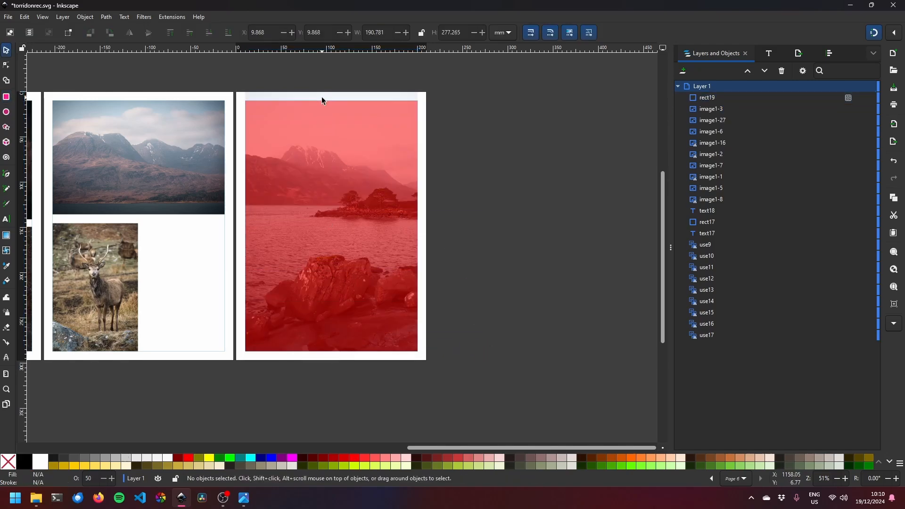
- Clip the loch photo to the red rectangle covering it
{"action": "left_click", "coordinate": [317, 95]}
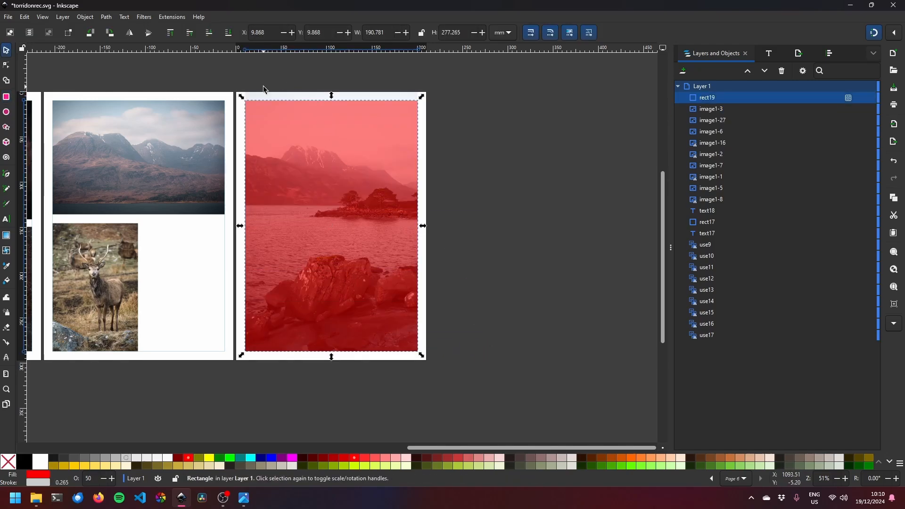
{"action": "key", "text": "Escape"}
{"action": "left_click", "coordinate": [727, 110]}
{"action": "left_click", "coordinate": [698, 98], "text": "shift"}
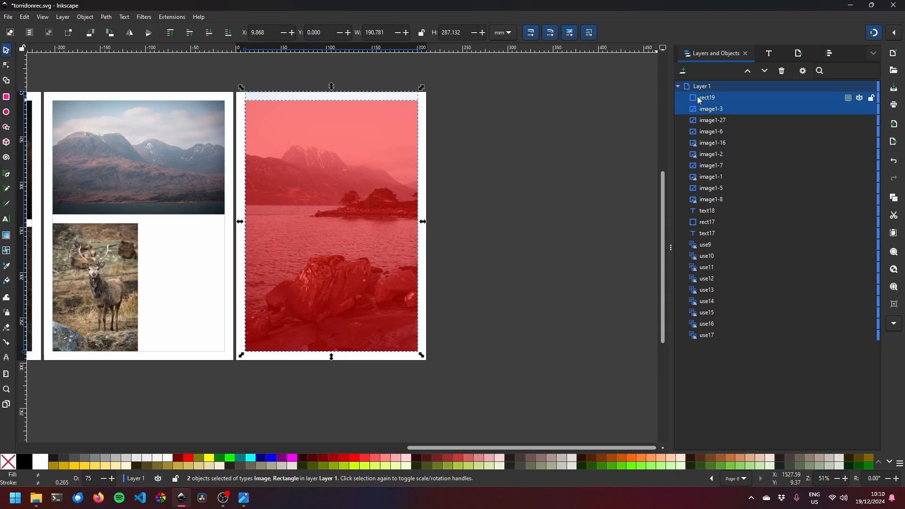
{"action": "key", "text": "ctrl+7"}
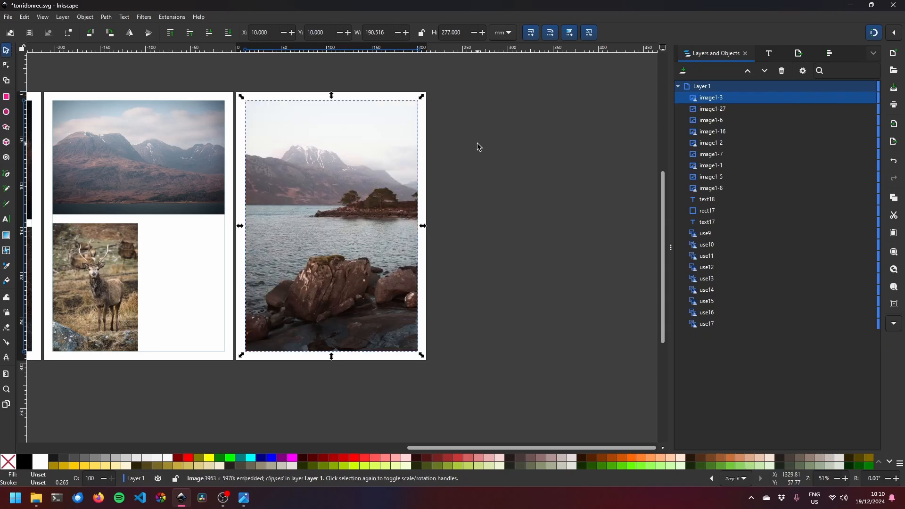
{"action": "key", "text": "Escape"}
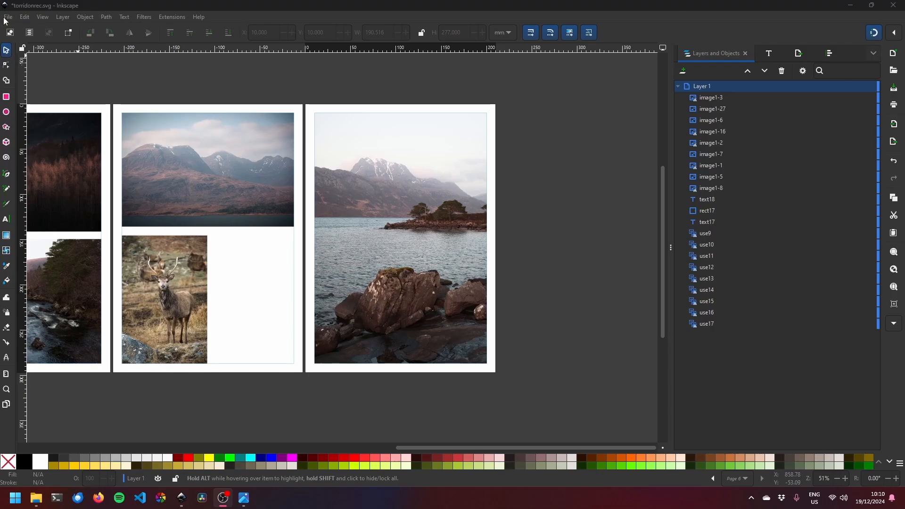
- Add a seventh A4 page after the loch page and set its margin to 0 mm
{"action": "left_click", "coordinate": [8, 17]}
{"action": "left_click", "coordinate": [4, 283]}
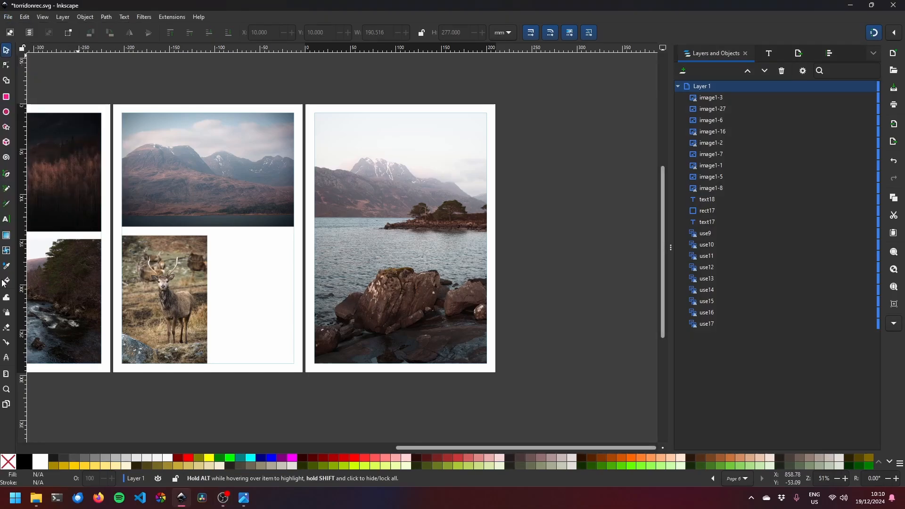
{"action": "left_click", "coordinate": [6, 407]}
{"action": "left_click", "coordinate": [13, 36]}
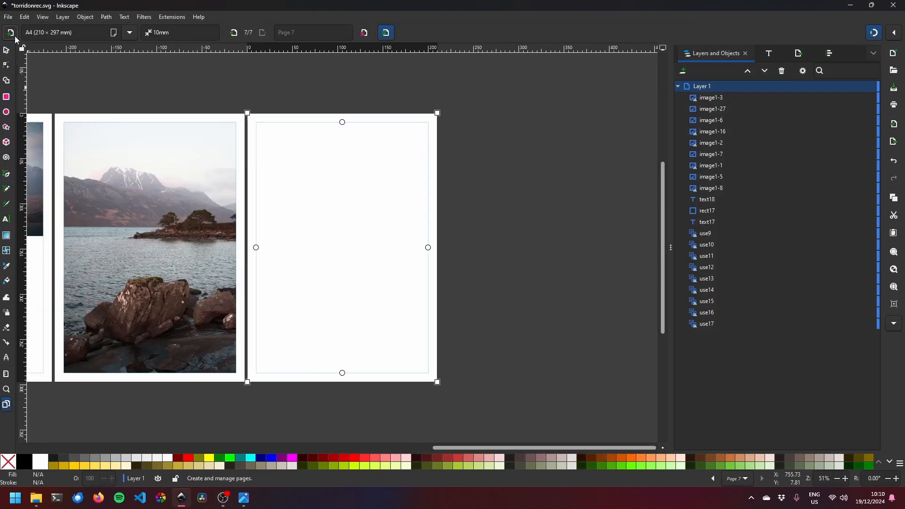
{"action": "left_click", "coordinate": [150, 36]}
{"action": "type", "text": "0"}
{"action": "key", "text": "Return"}
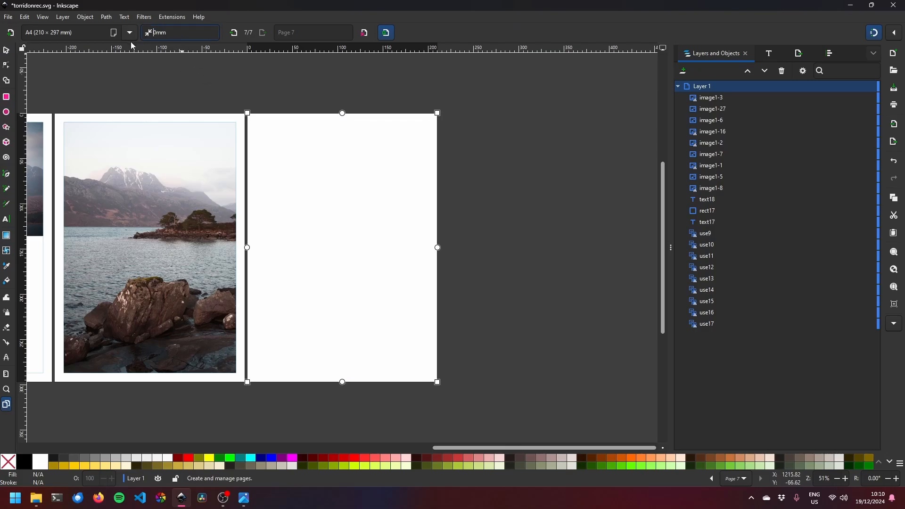
- Paste a copy of the cover's dark bottom band onto the seventh page and stretch it to 210 × 297 mm, covering the whole page
{"action": "left_click", "coordinate": [7, 51]}
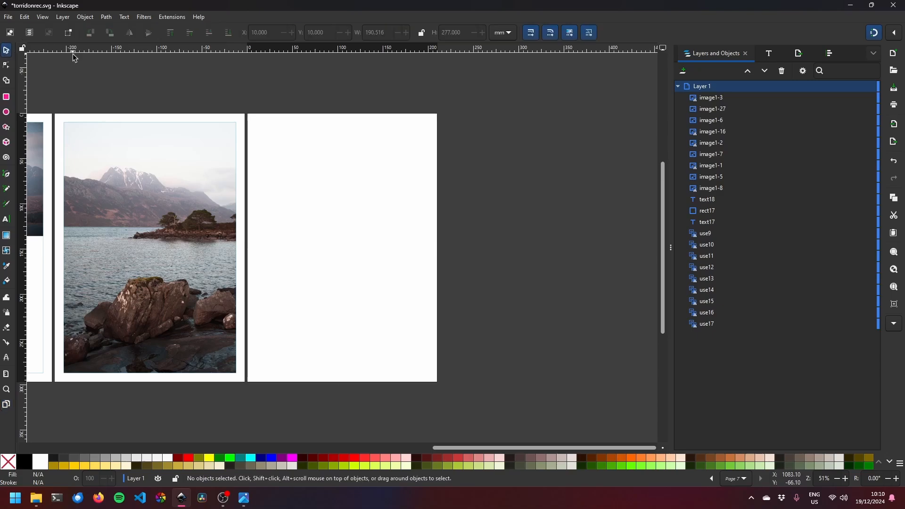
{"action": "scroll", "coordinate": [223, 236], "scroll_direction": "down", "scroll_amount": 2}
{"action": "left_click_drag", "start_coordinate": [166, 241], "coordinate": [390, 213]}
{"action": "left_click_drag", "start_coordinate": [146, 257], "coordinate": [354, 248]}
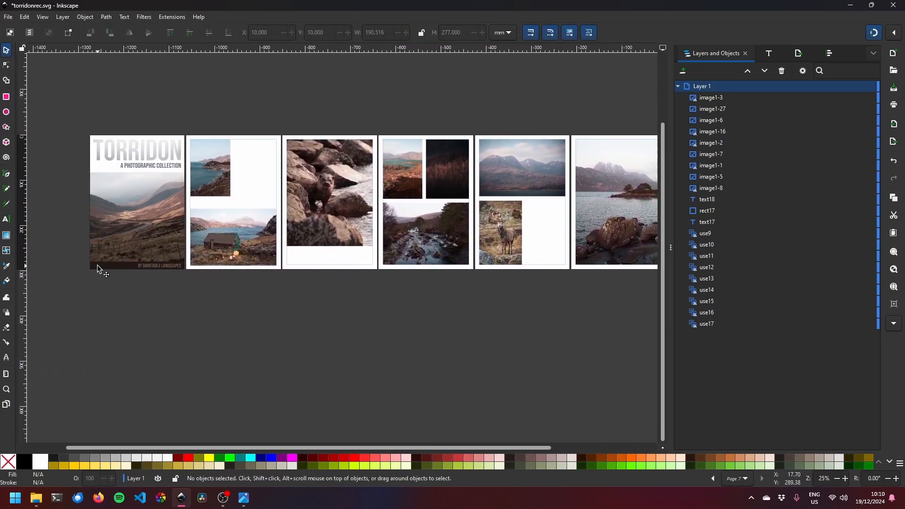
{"action": "left_click", "coordinate": [100, 264]}
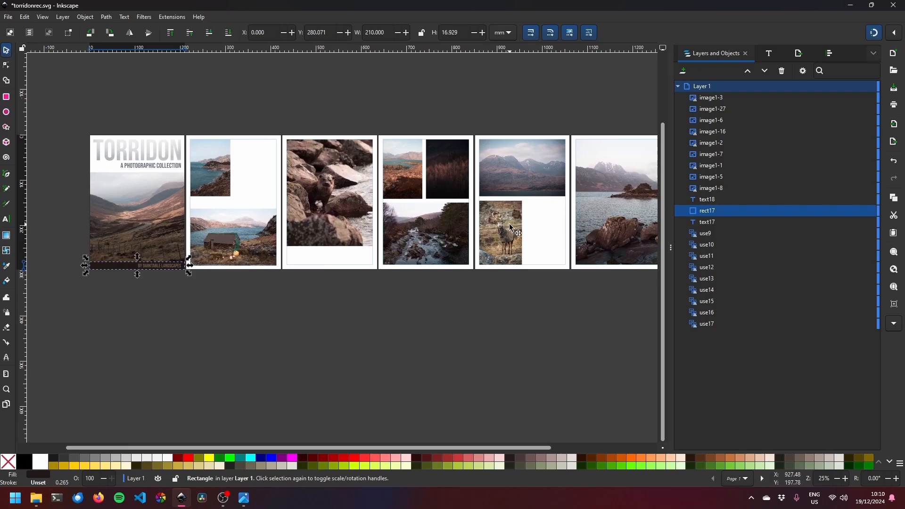
{"action": "left_click", "coordinate": [524, 281]}
{"action": "left_click_drag", "start_coordinate": [524, 280], "coordinate": [193, 309]}
{"action": "scroll", "coordinate": [402, 270], "scroll_direction": "up", "scroll_amount": 2}
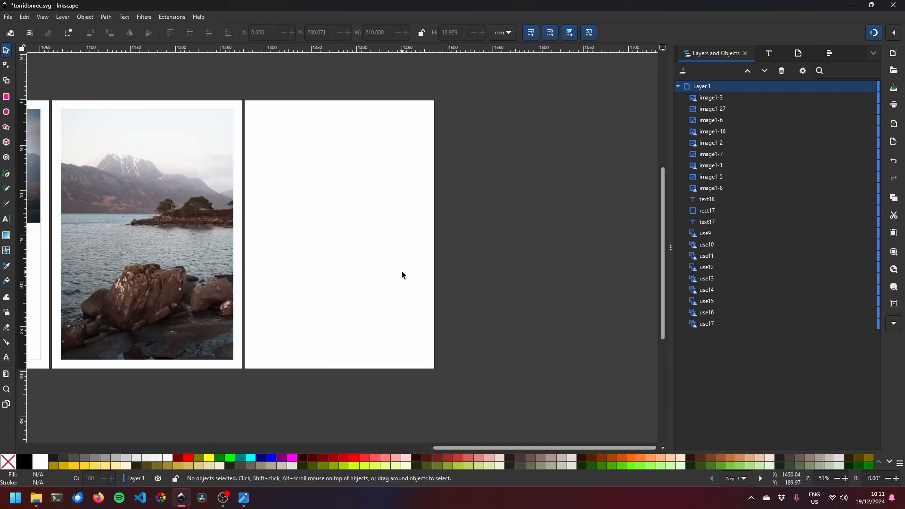
{"action": "key", "text": "ctrl+v"}
{"action": "left_click_drag", "start_coordinate": [384, 277], "coordinate": [327, 377]}
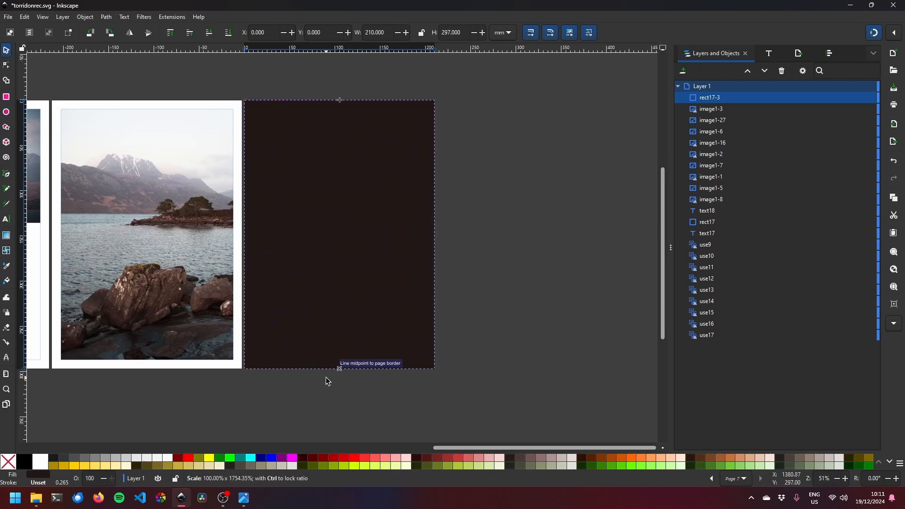
{"action": "left_click", "coordinate": [473, 327]}
- Import the pine tree photo DSCF0718.jpg from the DTL folder
{"action": "left_click", "coordinate": [9, 17]}
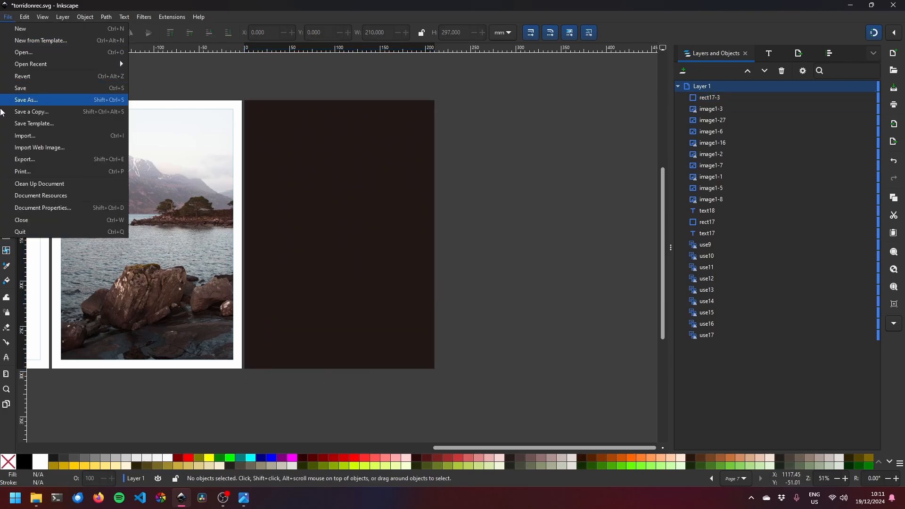
{"action": "left_click", "coordinate": [35, 133]}
{"action": "double_click", "coordinate": [224, 145]}
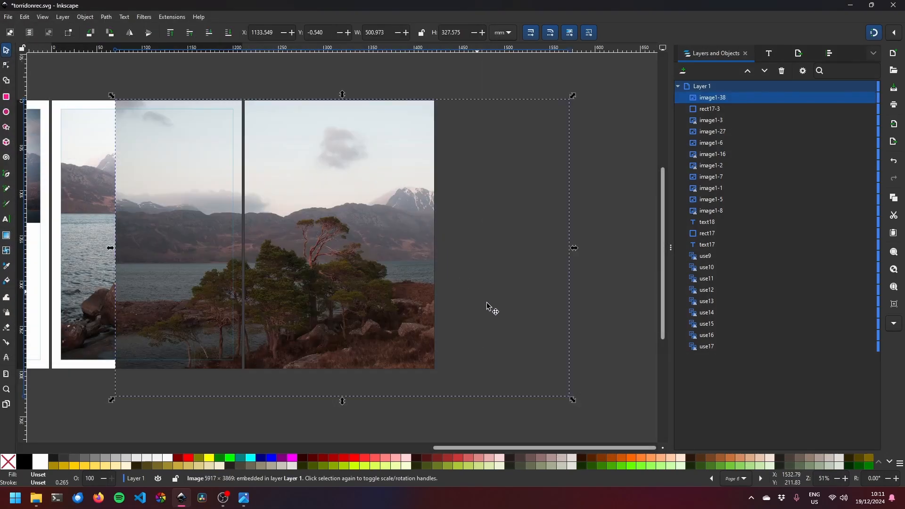
- Scale the pine tree photo down to about 127 × 83 mm and move it to the upper part of the dark seventh page
{"action": "left_click_drag", "start_coordinate": [573, 400], "coordinate": [437, 290]}
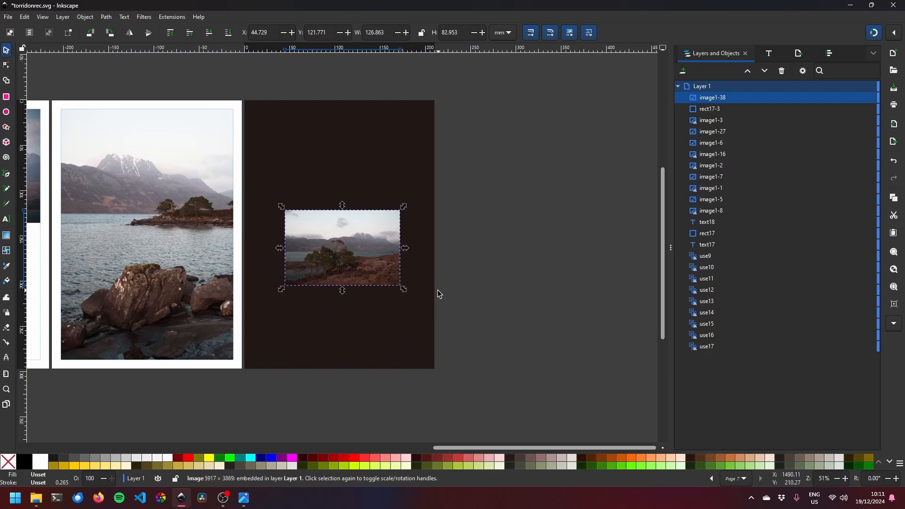
{"action": "left_click_drag", "start_coordinate": [367, 265], "coordinate": [356, 209]}
{"action": "left_click_drag", "start_coordinate": [354, 169], "coordinate": [352, 177]}
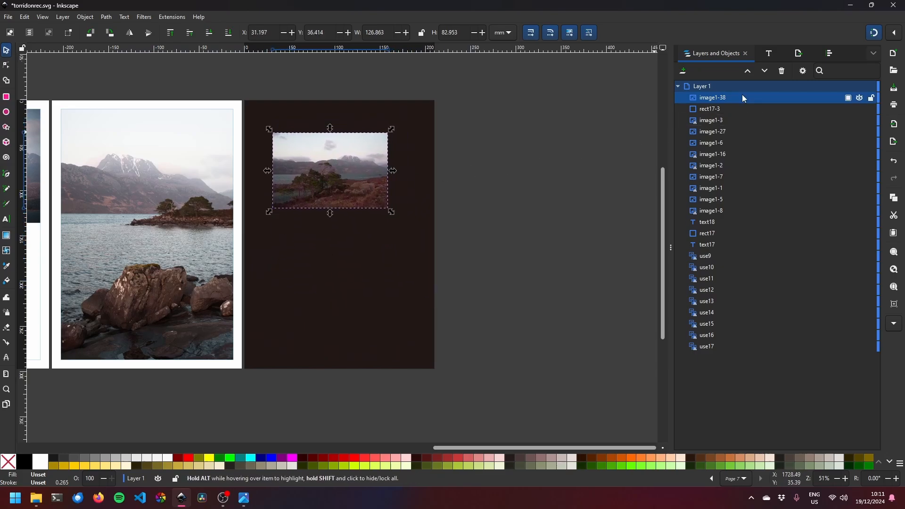
- Centre the pine tree photo horizontally on the page and enlarge it about its centre to about 165 × 108 mm
{"action": "left_click", "coordinate": [830, 54]}
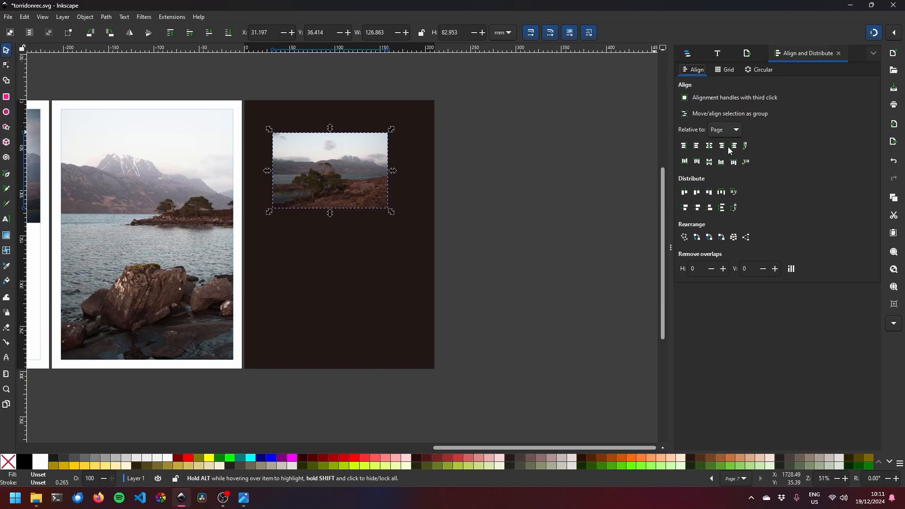
{"action": "left_click", "coordinate": [709, 148]}
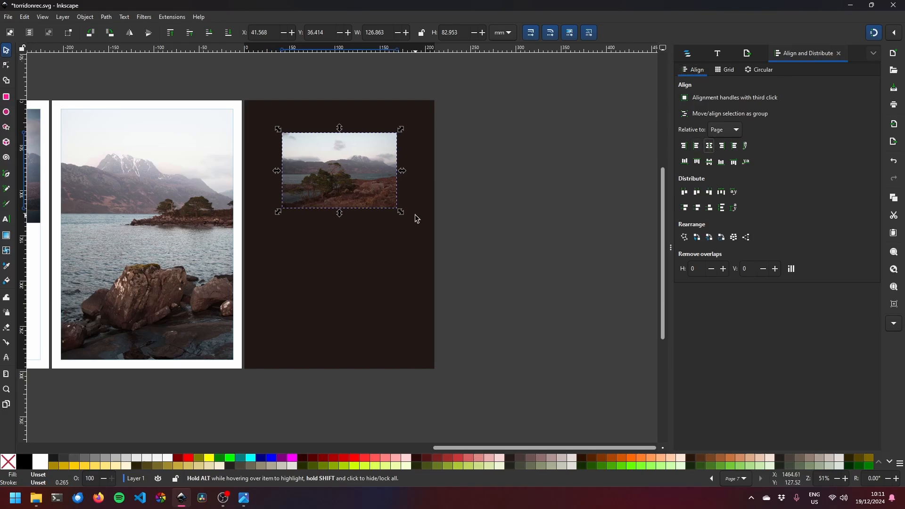
{"action": "left_click_drag", "start_coordinate": [401, 212], "coordinate": [431, 227]}
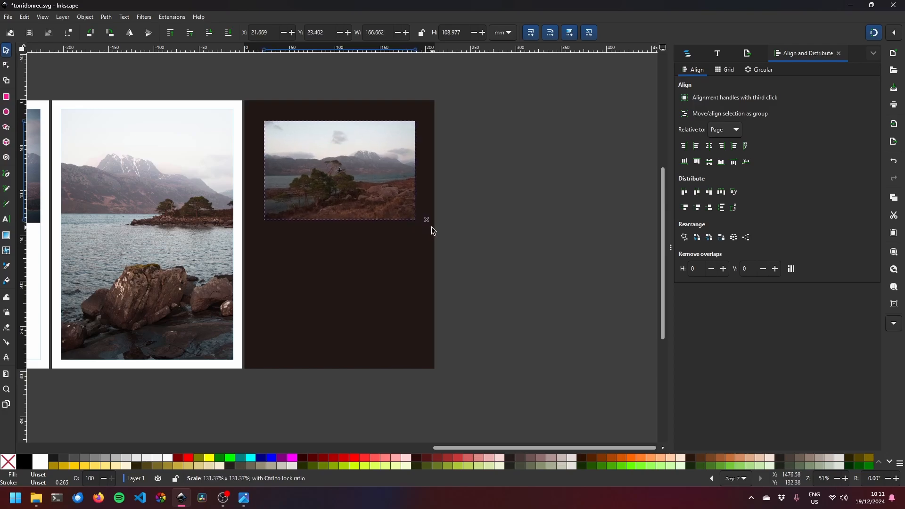
{"action": "left_click", "coordinate": [486, 225]}
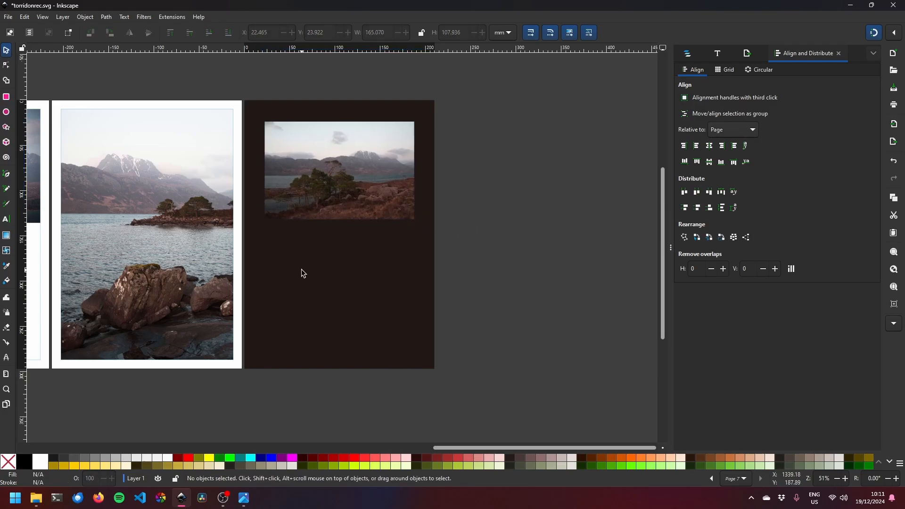
- Add the text "TORRIDON" in 32 pt Bebas Neue below the pine tree photo on the seventh page
{"action": "left_click", "coordinate": [7, 220]}
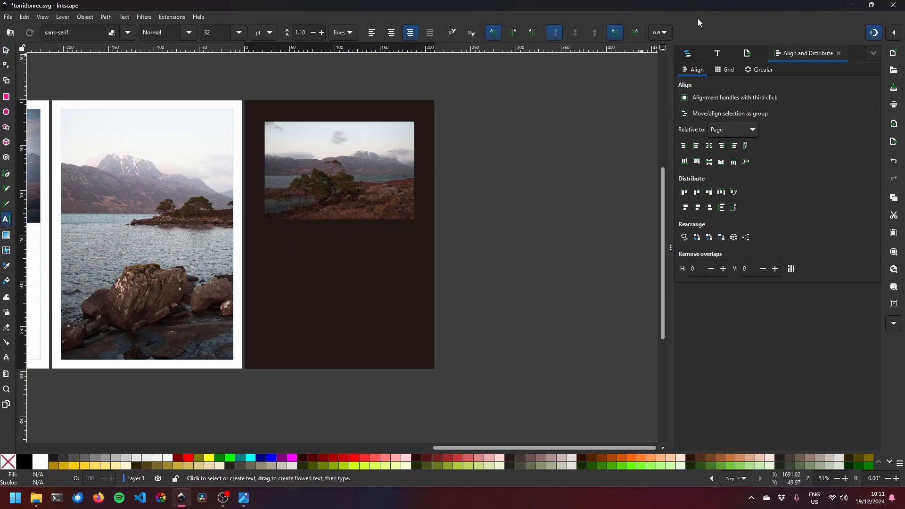
{"action": "left_click", "coordinate": [718, 54]}
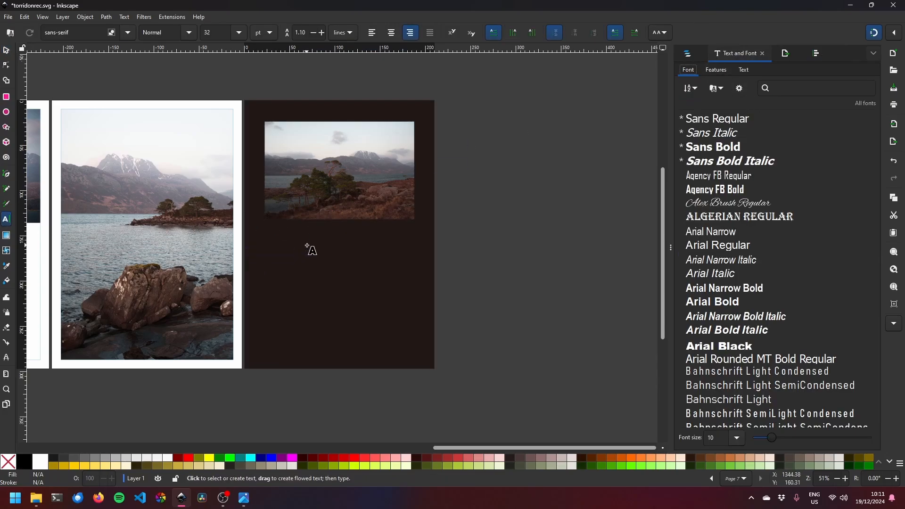
{"action": "left_click", "coordinate": [289, 239]}
{"action": "type", "text": "TORRID"}
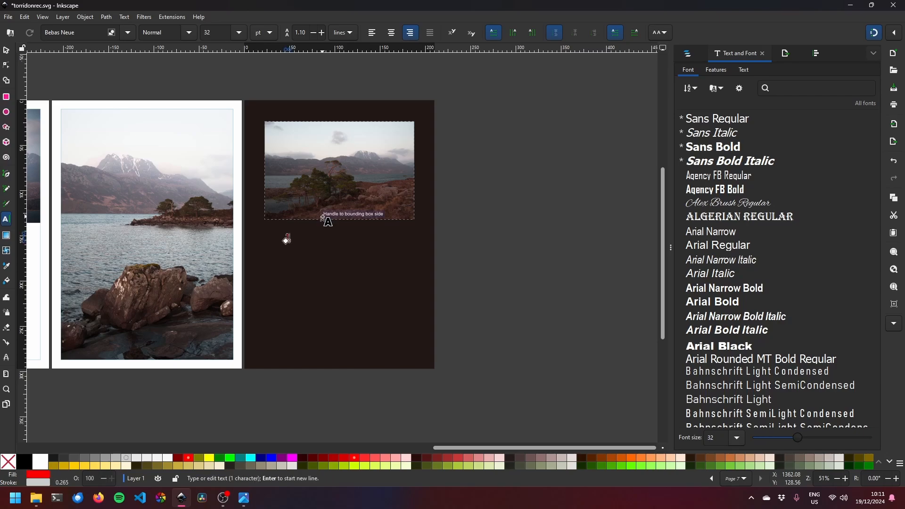
{"action": "type", "text": "ON"}
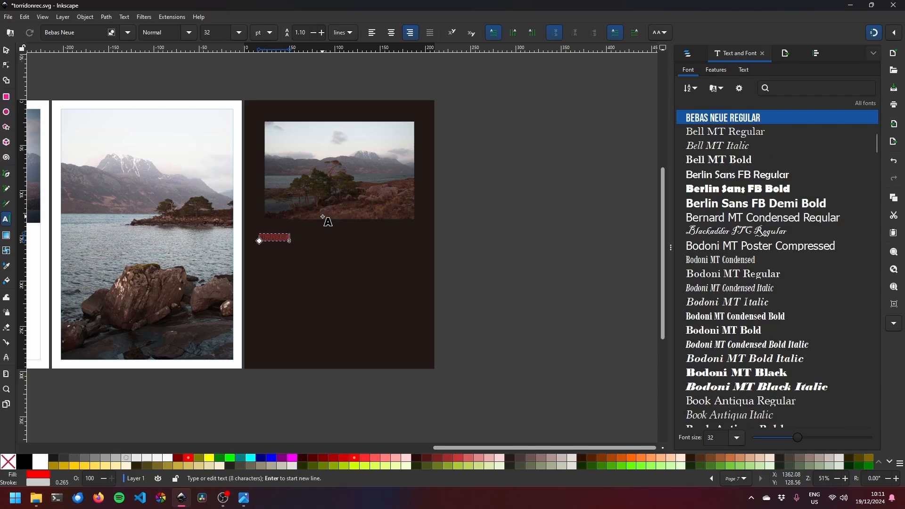
{"action": "left_click", "coordinate": [11, 53]}
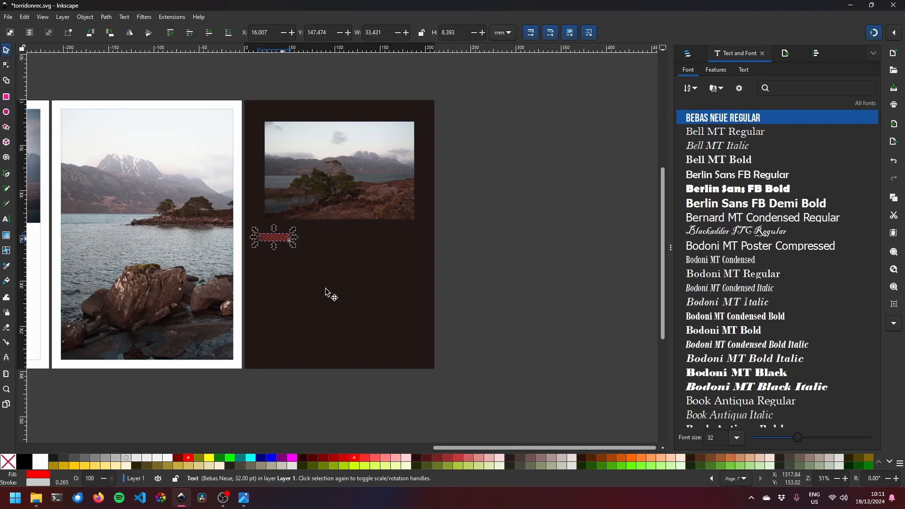
- Enlarge the "TORRIDON" text below the pine tree photo to about 150 × 38 mm, fill it white and remove its stroke
{"action": "left_click_drag", "start_coordinate": [294, 245], "coordinate": [388, 293]}
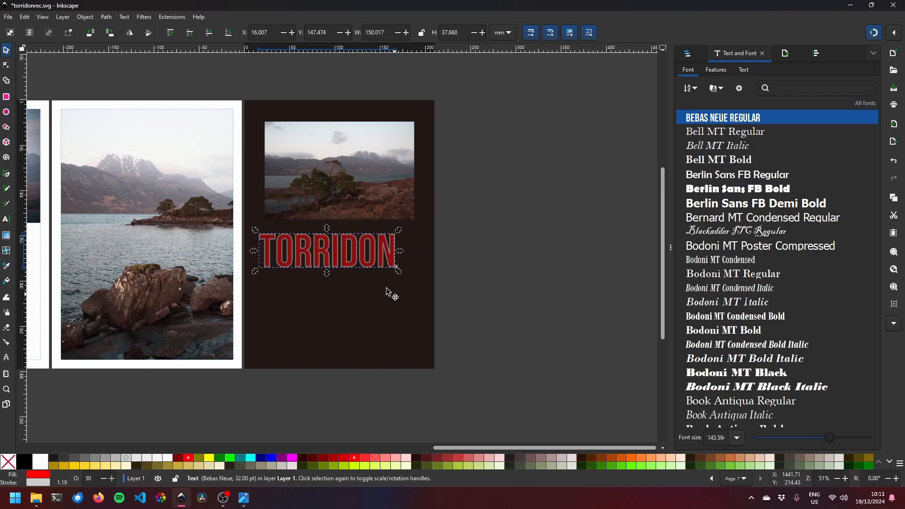
{"action": "left_click", "coordinate": [42, 465]}
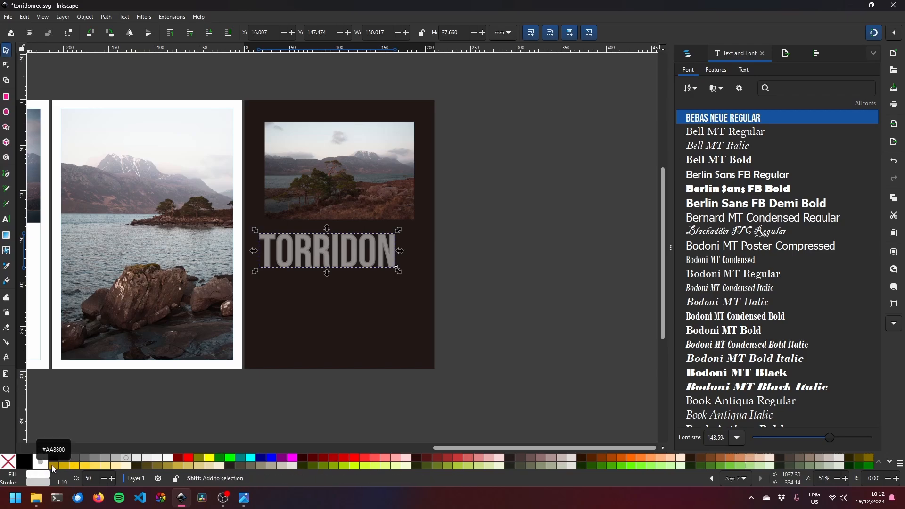
{"action": "left_click", "coordinate": [8, 462], "text": "shift"}
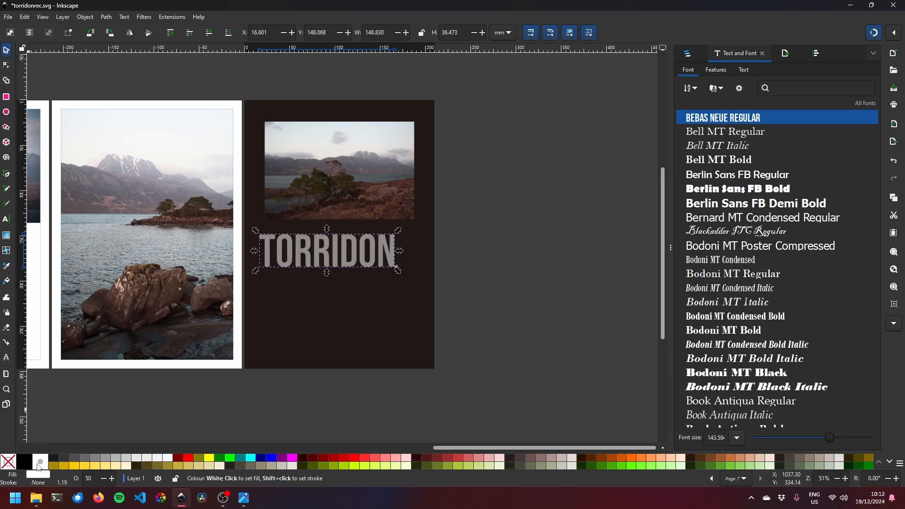
- Try a black stroke and a red stroke on the white title, and remove the stroke again
{"action": "left_click", "coordinate": [18, 461]}
{"action": "left_click", "coordinate": [38, 462]}
{"action": "left_click", "coordinate": [25, 460]}
{"action": "left_click", "coordinate": [41, 461]}
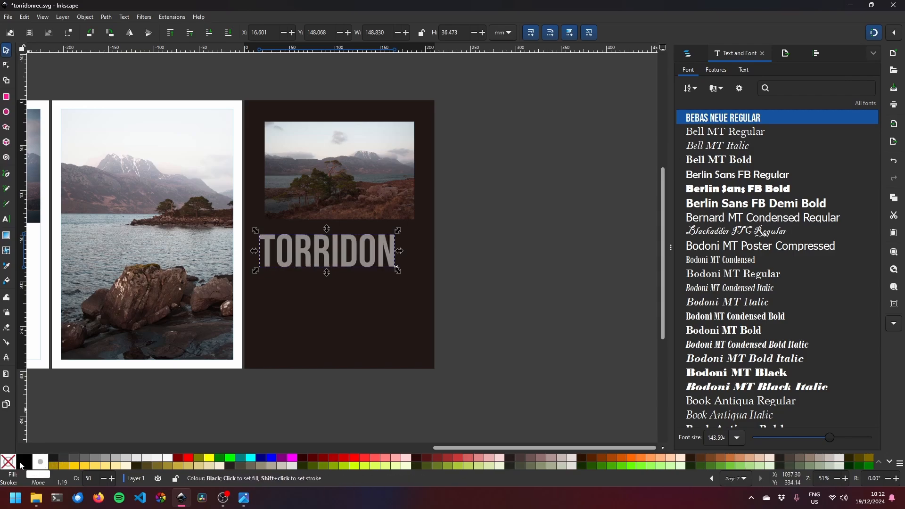
{"action": "left_click", "coordinate": [20, 462]}
{"action": "left_click", "coordinate": [41, 463]}
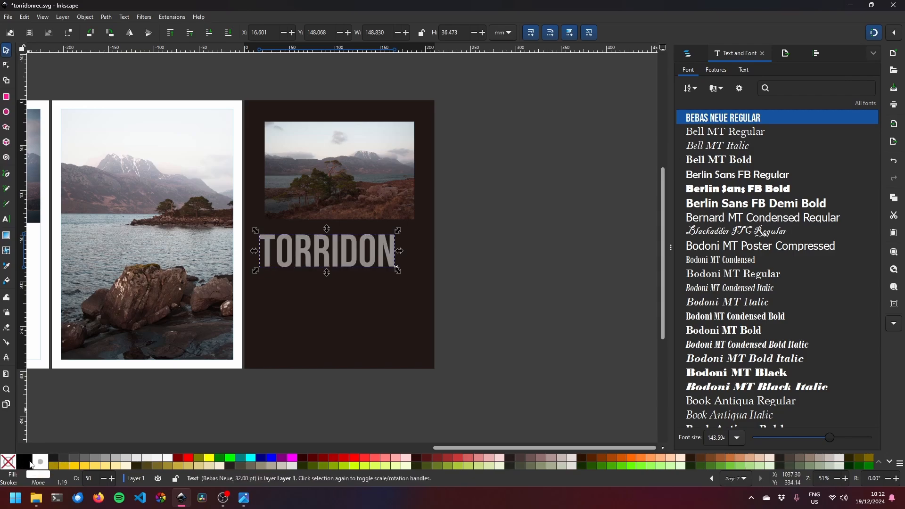
{"action": "left_click", "coordinate": [26, 463], "text": "shift"}
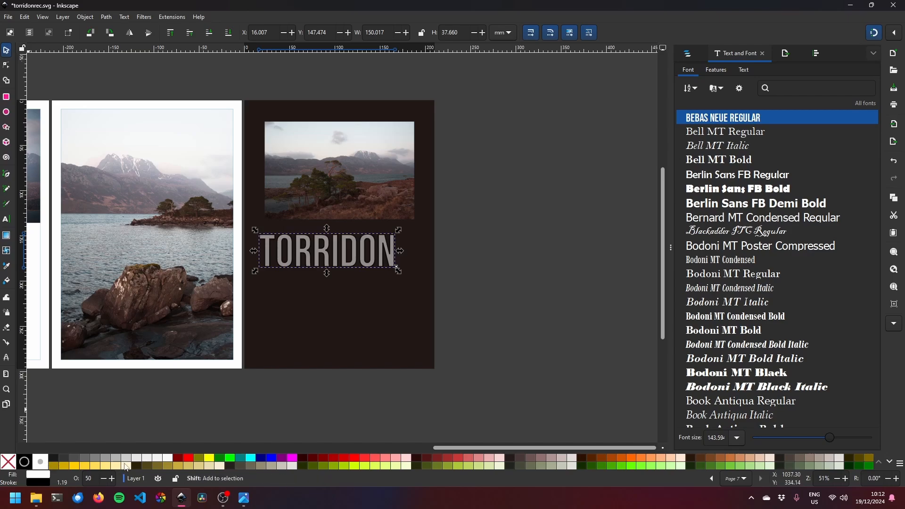
{"action": "left_click", "coordinate": [189, 458], "text": "shift"}
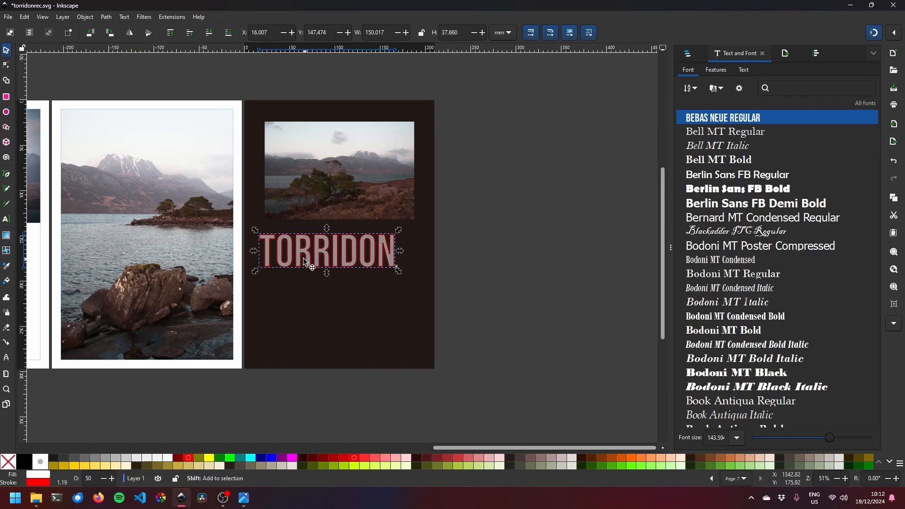
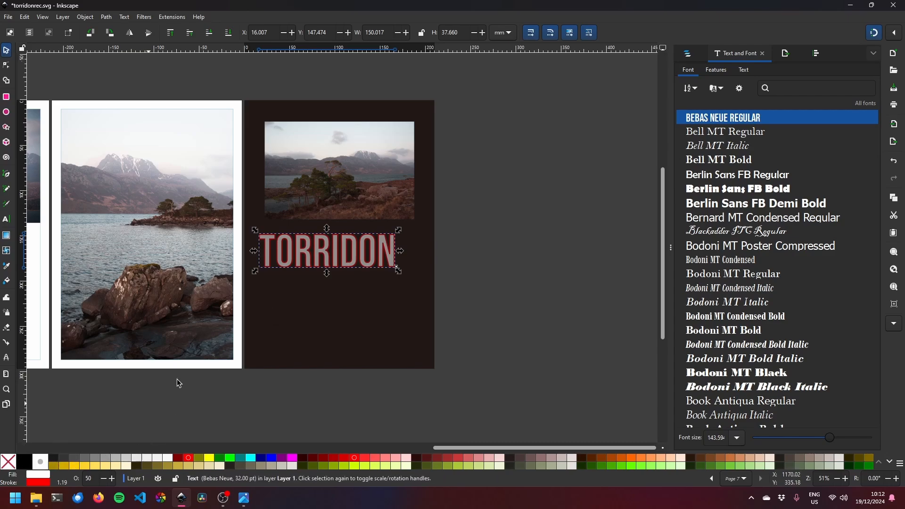
{"action": "left_click", "coordinate": [13, 465], "text": "shift"}
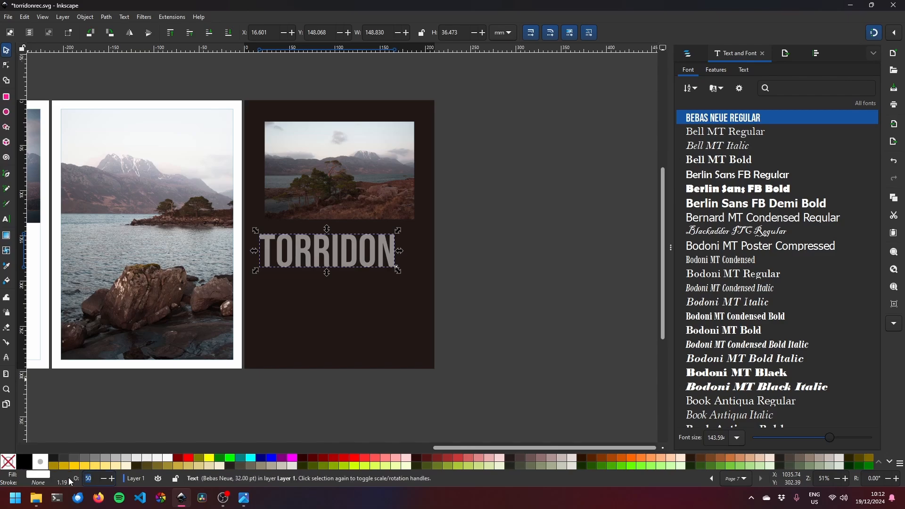
- Set the title's opacity to 100 and centre it horizontally on the page below the pine tree photo
{"action": "key", "text": "Return"}
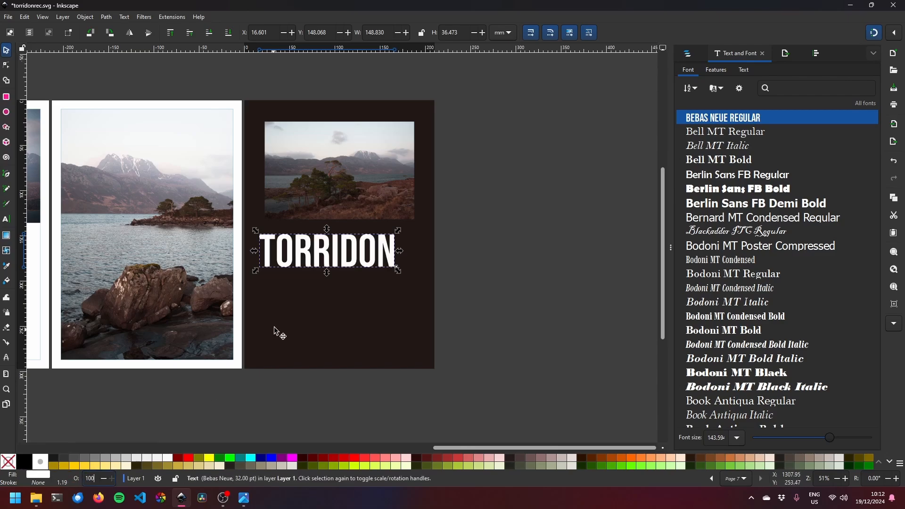
{"action": "mouse_move", "coordinate": [290, 250]}
{"action": "left_mouse_down"}
{"action": "mouse_move", "coordinate": [308, 246]}
{"action": "mouse_move", "coordinate": [305, 254]}
{"action": "left_mouse_up"}
{"action": "left_click", "coordinate": [815, 54]}
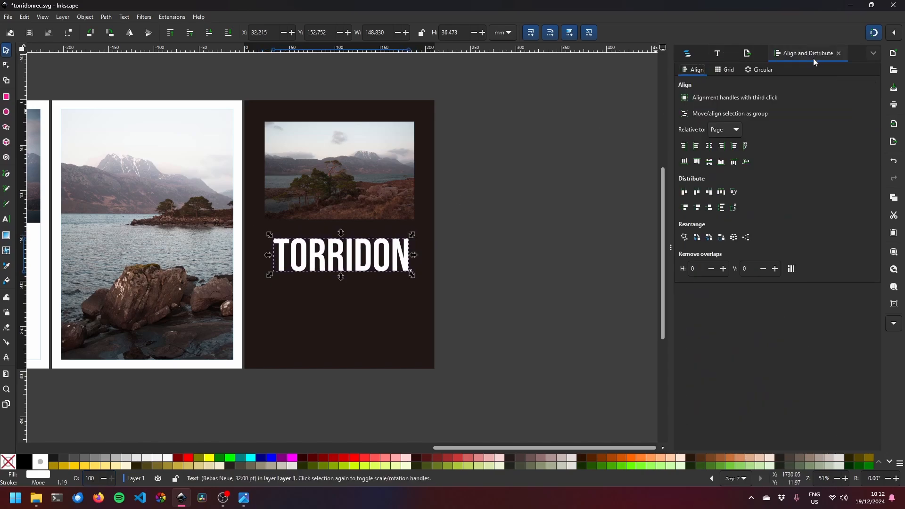
{"action": "left_click", "coordinate": [709, 147]}
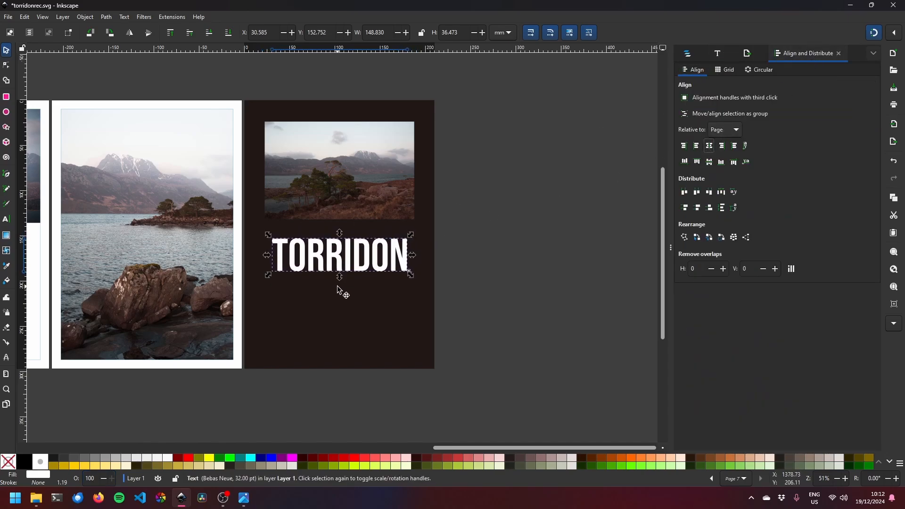
- Nudge the title up towards the photo and shrink it about its centre to about 119 × 29 mm
{"action": "left_click", "coordinate": [404, 257]}
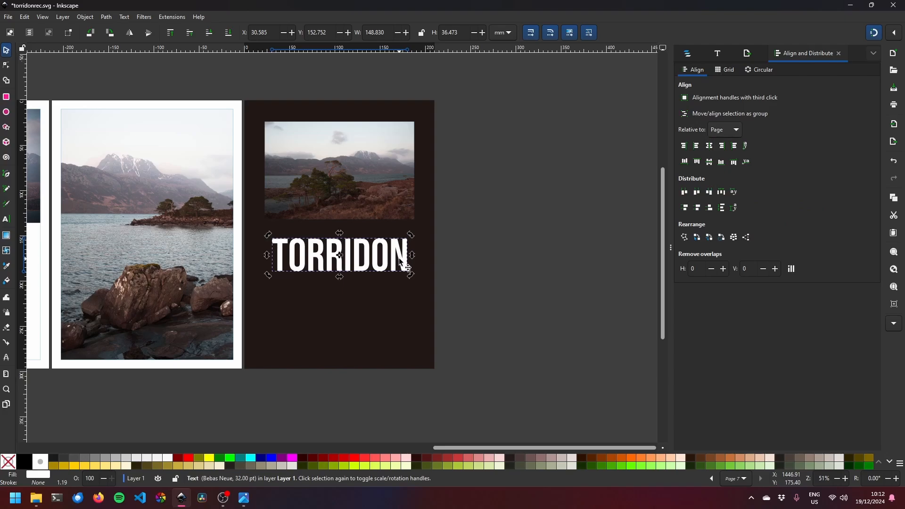
{"action": "key", "text": "shift+Up"}
{"action": "key", "text": "shift+Up"}
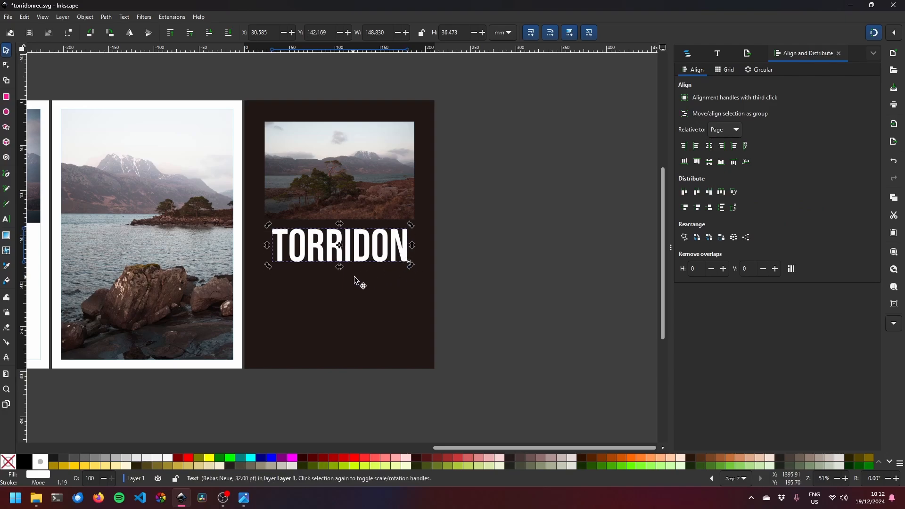
{"action": "left_click", "coordinate": [364, 255]}
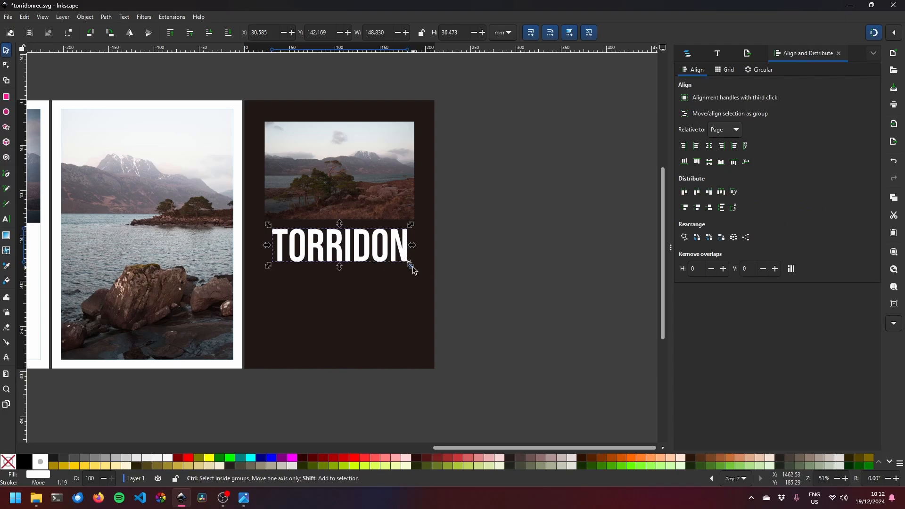
{"action": "left_click_drag", "start_coordinate": [409, 263], "coordinate": [430, 269]}
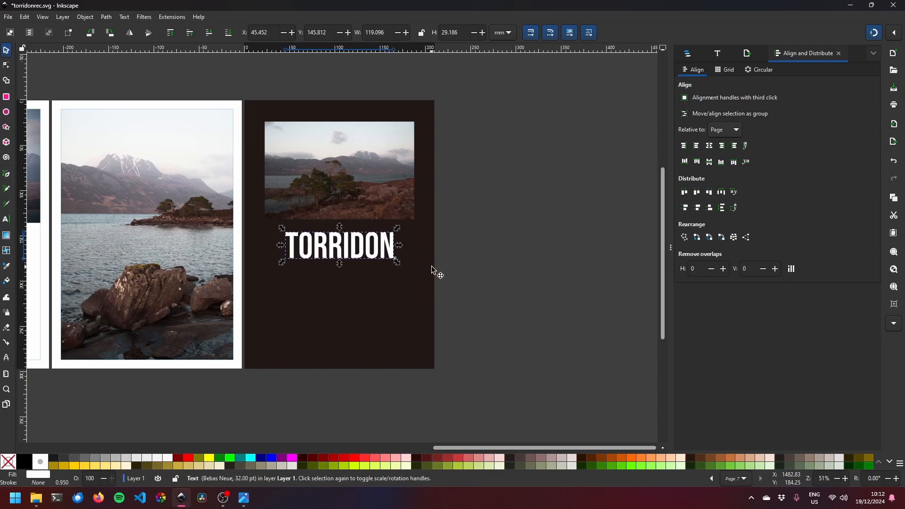
- Deselect the title and draw a flowed text frame below it on the dark page
{"action": "left_click", "coordinate": [514, 391]}
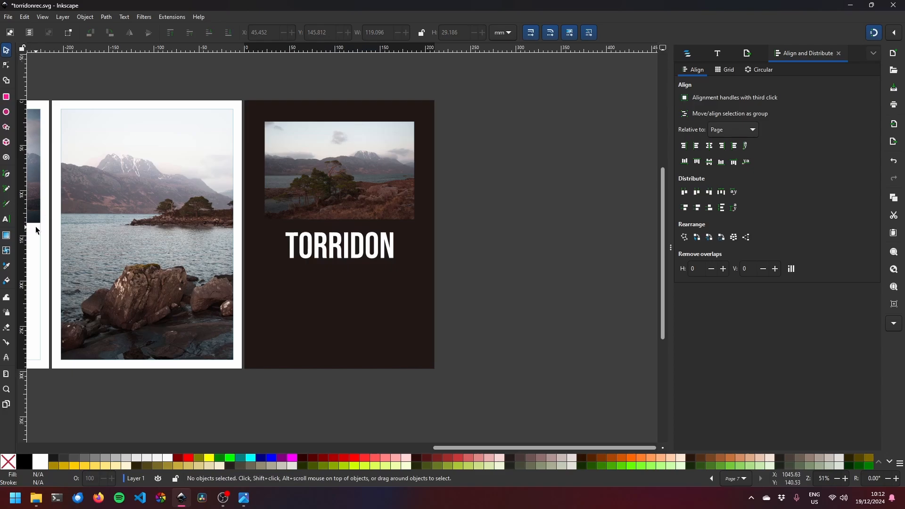
{"action": "left_click", "coordinate": [8, 221]}
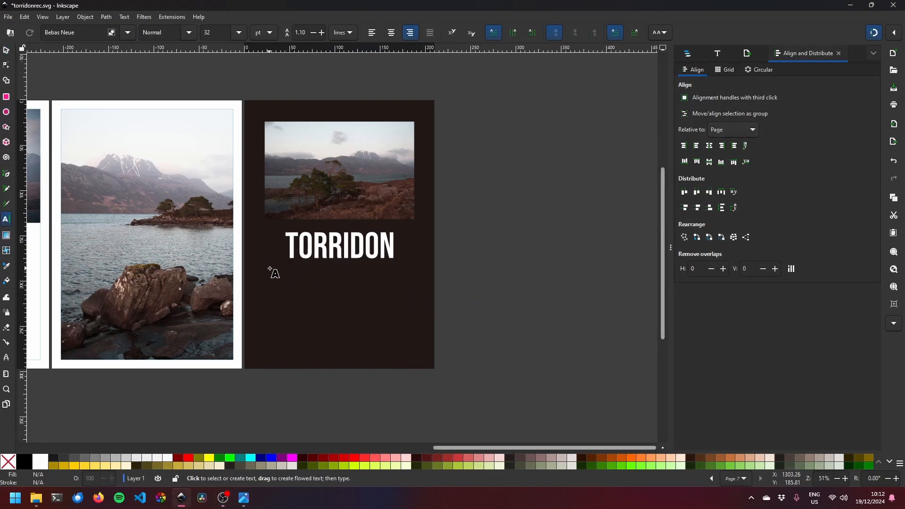
{"action": "left_click_drag", "start_coordinate": [269, 268], "coordinate": [413, 333]}
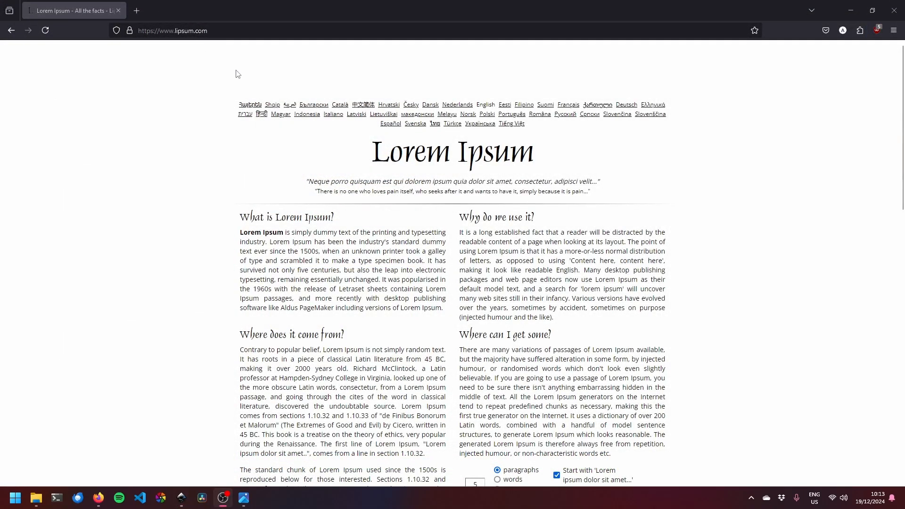
- In the browser, generate 1 paragraph of Lorem Ipsum on lipsum.com and copy its text up to "In maximus sodales nibh id accumsan."
{"action": "scroll", "coordinate": [485, 232], "scroll_direction": "down", "scroll_amount": 5}
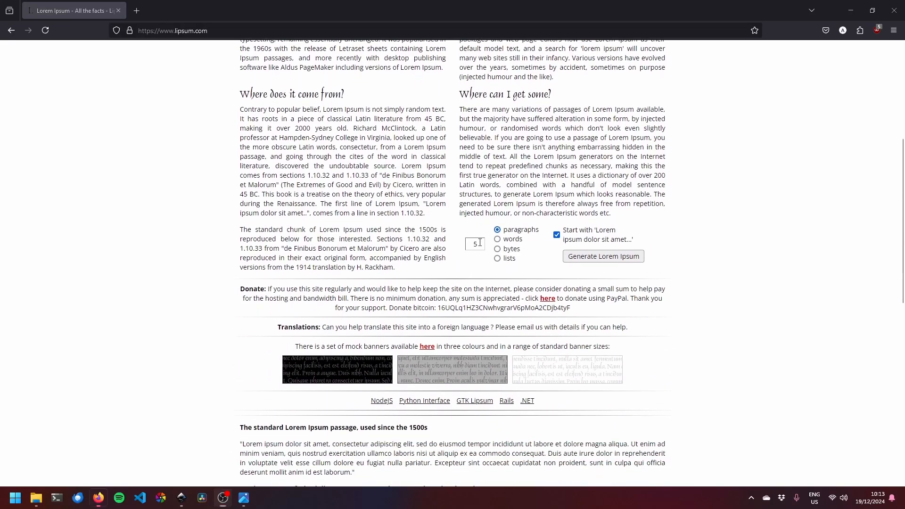
{"action": "double_click", "coordinate": [480, 242]}
{"action": "type", "text": "1"}
{"action": "left_click", "coordinate": [596, 259]}
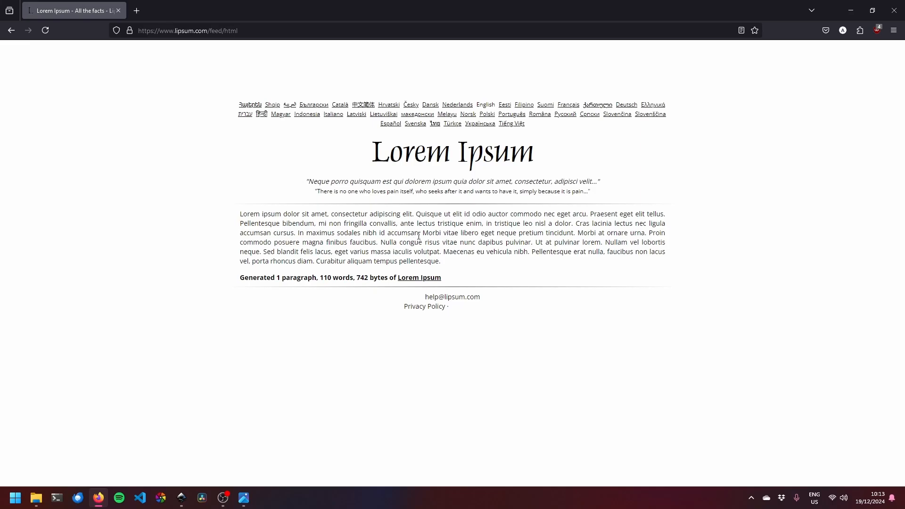
{"action": "left_click_drag", "start_coordinate": [419, 234], "coordinate": [239, 212]}
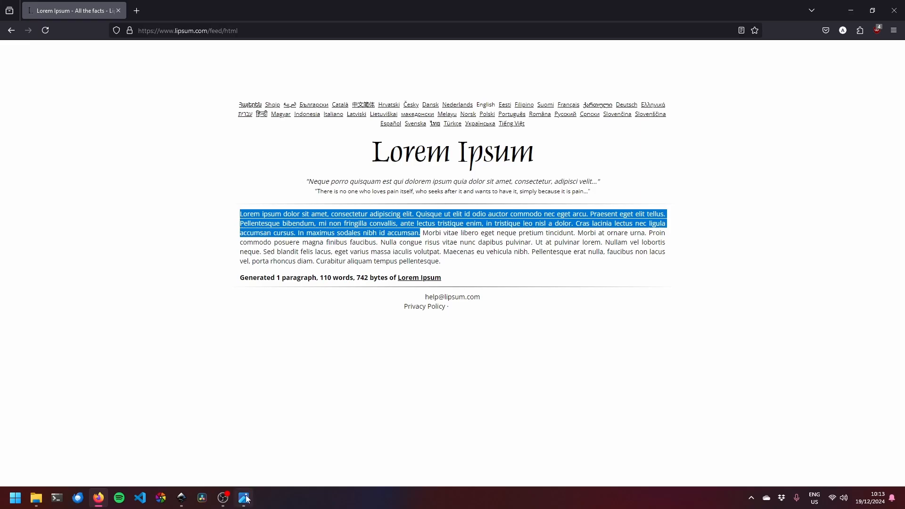
- Switch to Inkscape, paste the Lorem Ipsum text into the frame below the title and centre-align all of it
{"action": "left_click", "coordinate": [181, 497]}
{"action": "key", "text": "ctrl+v"}
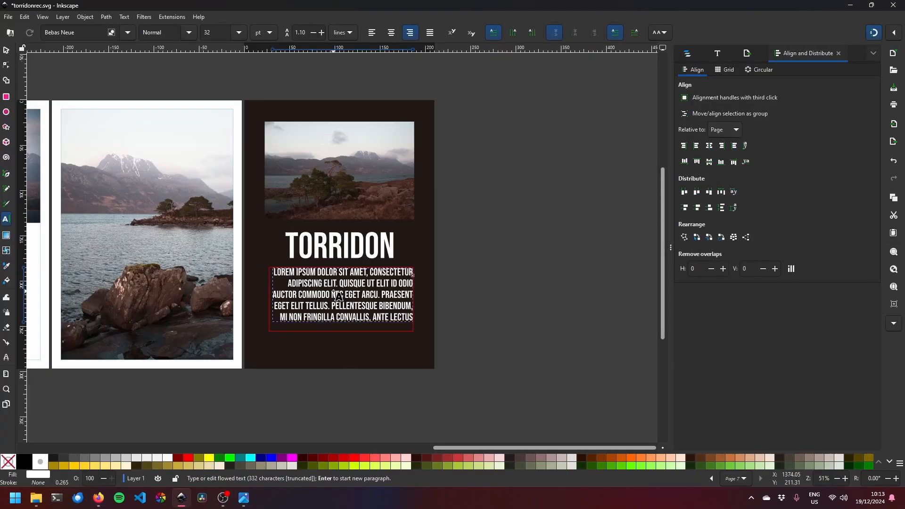
{"action": "key", "text": "ctrl+a"}
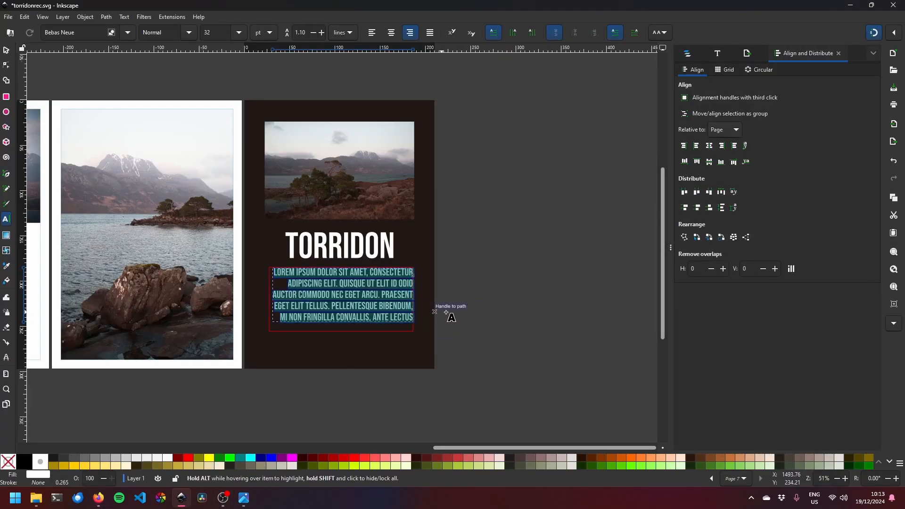
{"action": "left_click", "coordinate": [392, 33]}
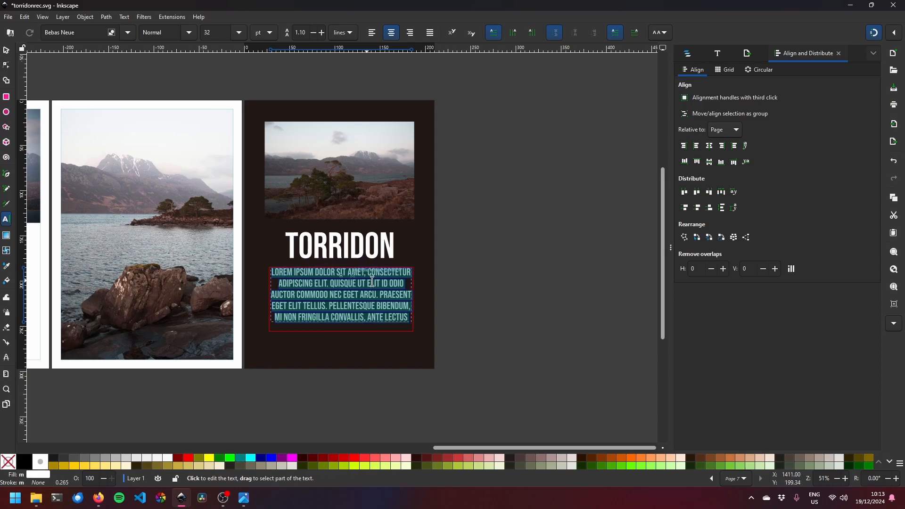
- Set the Lorem Ipsum text in Inter 24pt Medium at a font size of 14 pt
{"action": "left_click", "coordinate": [721, 53]}
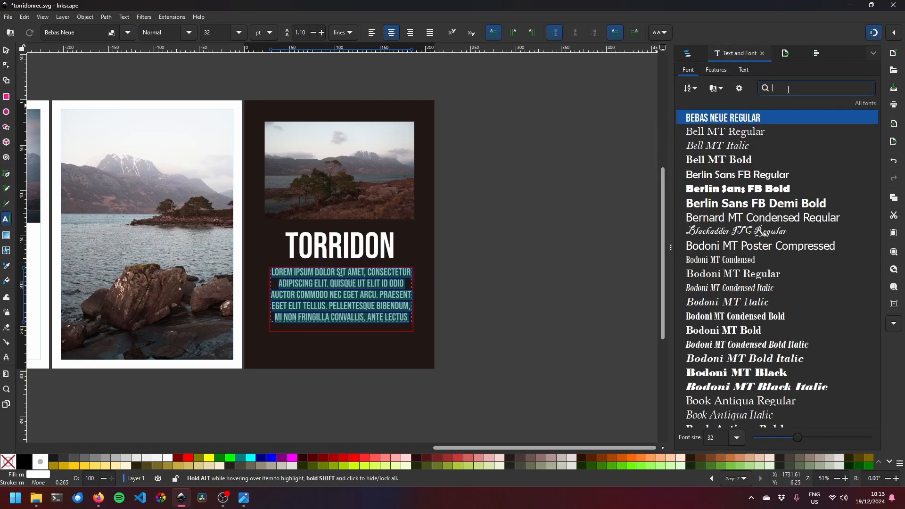
{"action": "type", "text": "inter"}
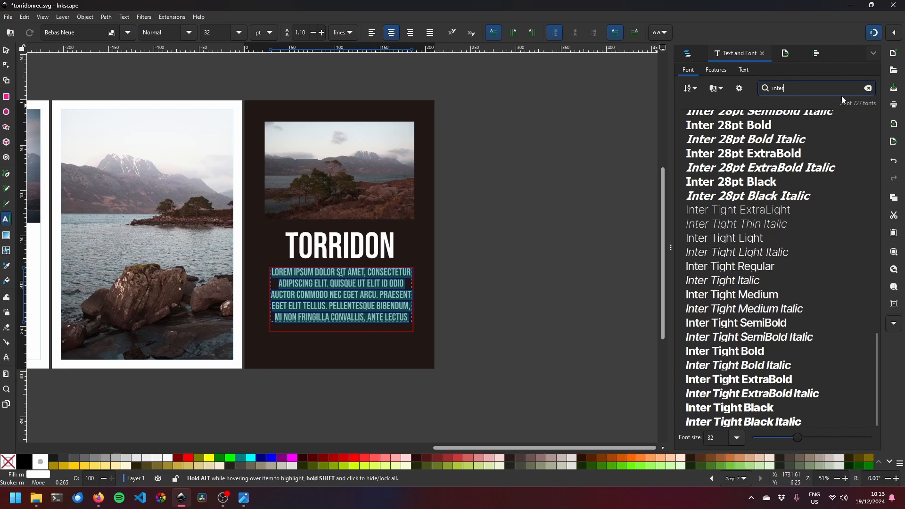
{"action": "scroll", "coordinate": [754, 338], "scroll_direction": "up", "scroll_amount": 8}
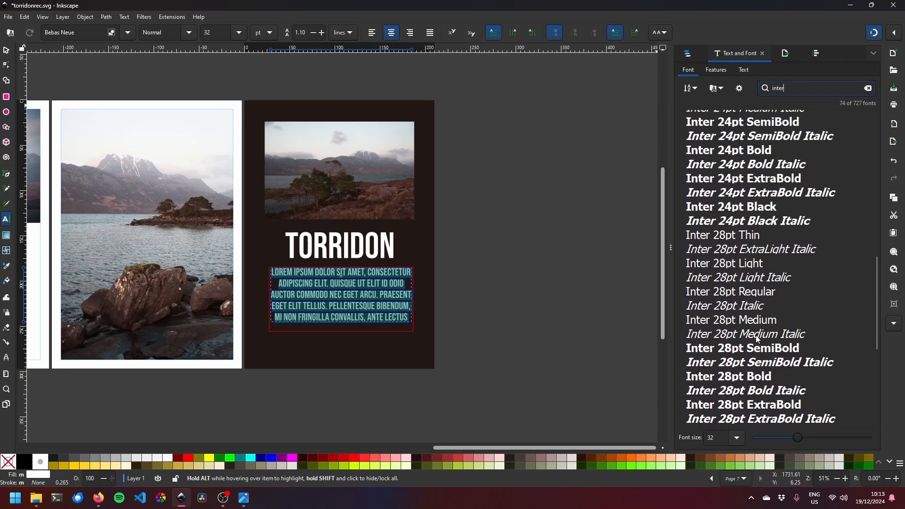
{"action": "left_click", "coordinate": [745, 130]}
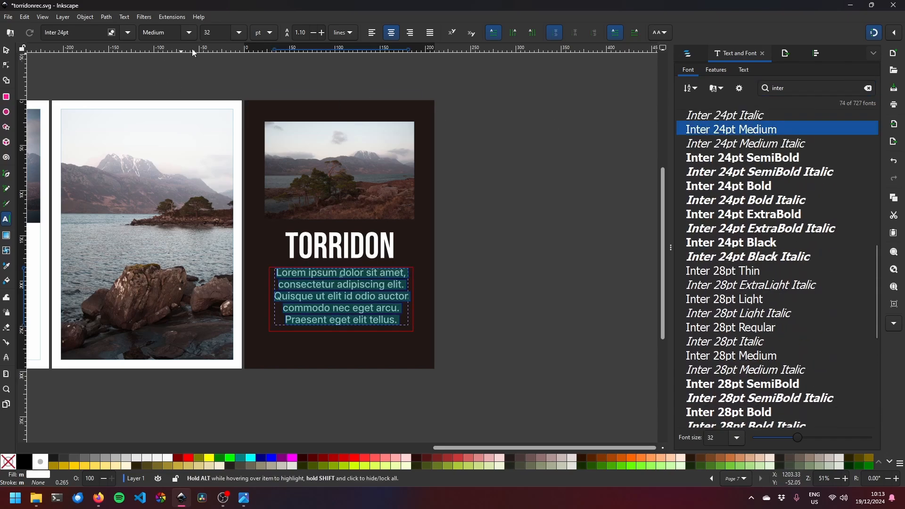
{"action": "left_click", "coordinate": [241, 32]}
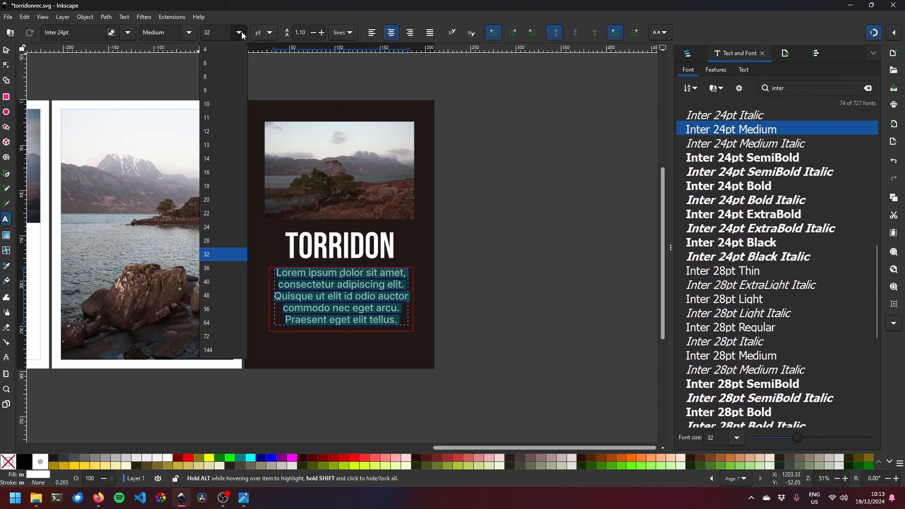
{"action": "left_click", "coordinate": [211, 160]}
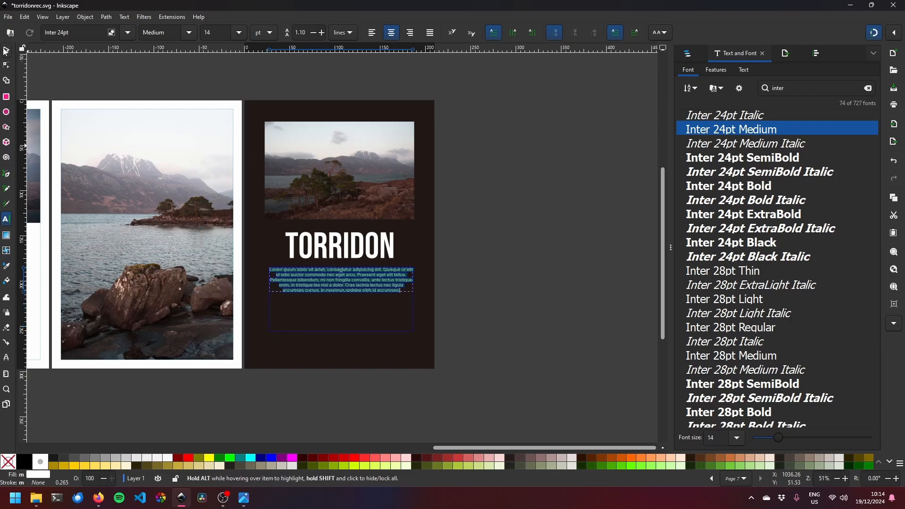
- Increase the Lorem Ipsum text's line spacing to 1.50 lines and finish editing the text
{"action": "left_click", "coordinate": [322, 32]}
{"action": "left_click", "coordinate": [322, 32]}
{"action": "left_click", "coordinate": [322, 32]}
{"action": "left_click", "coordinate": [322, 32]}
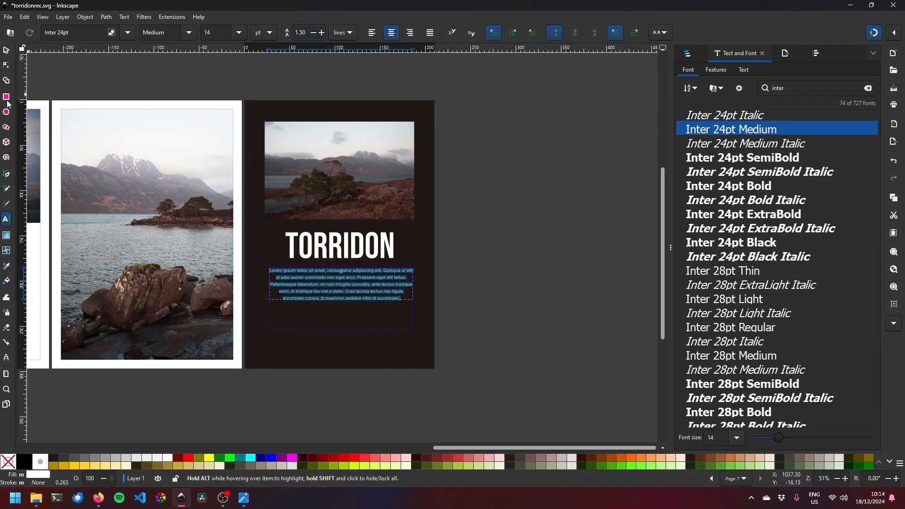
{"action": "left_click", "coordinate": [6, 50]}
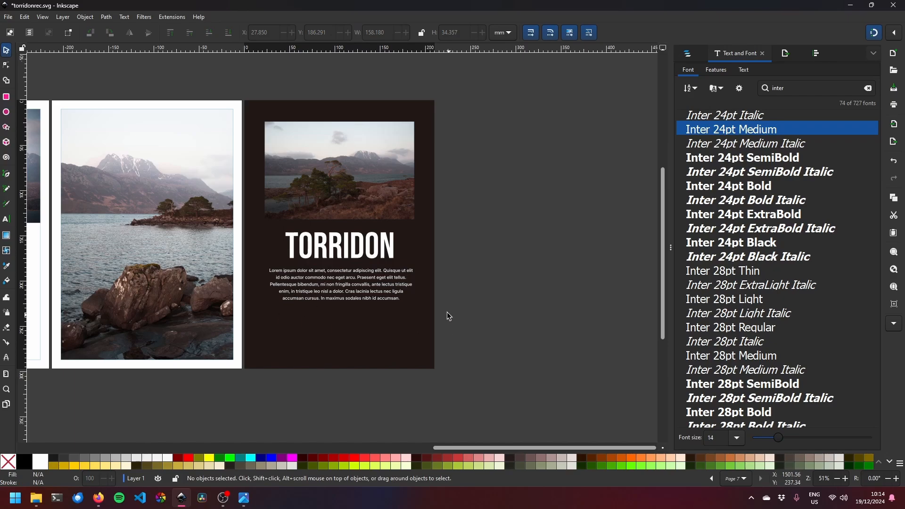
- Review the layout of all pages from the dark back cover to the front cover
{"action": "scroll", "coordinate": [363, 284], "scroll_direction": "up", "scroll_amount": 1}
{"action": "scroll", "coordinate": [362, 284], "scroll_direction": "down", "scroll_amount": 1}
{"action": "left_click_drag", "start_coordinate": [161, 266], "coordinate": [317, 245]}
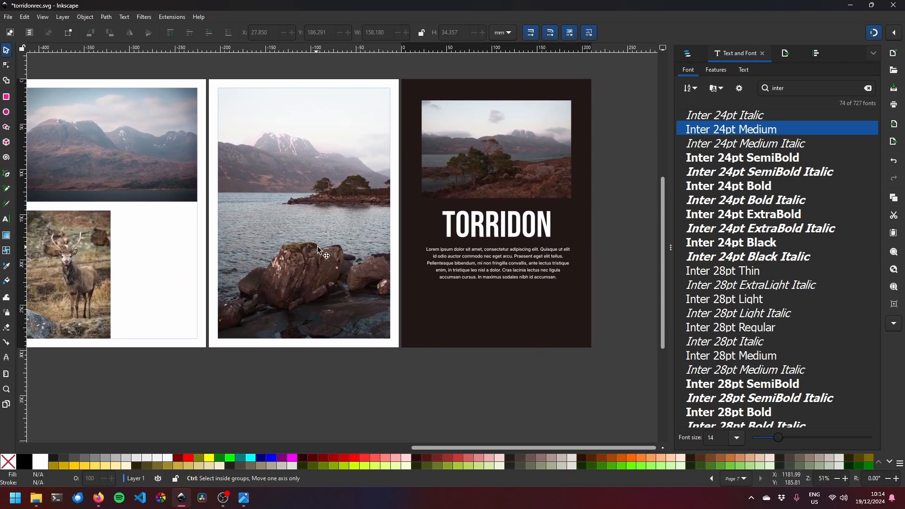
{"action": "scroll", "coordinate": [325, 244], "scroll_direction": "down", "scroll_amount": 1}
{"action": "scroll", "coordinate": [326, 249], "scroll_direction": "down", "scroll_amount": 1}
{"action": "left_click_drag", "start_coordinate": [210, 231], "coordinate": [460, 252]}
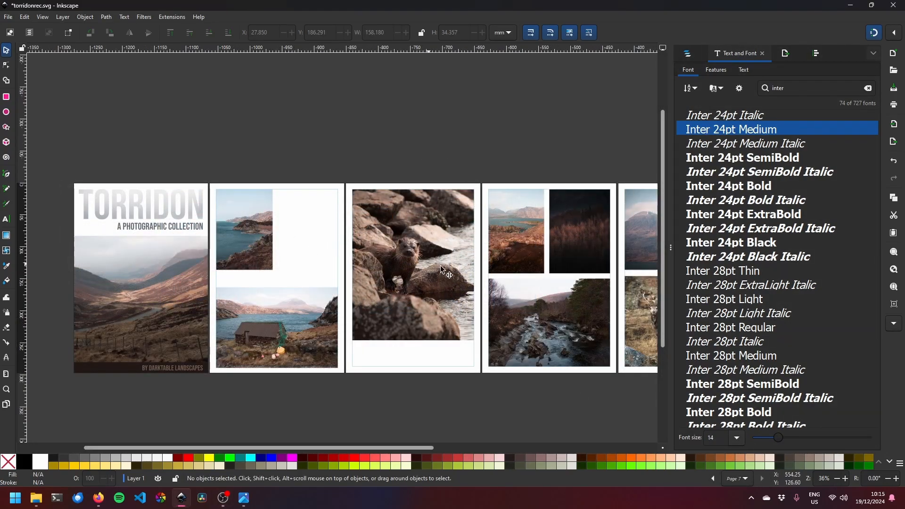
- Set the Text tool to Crimson Pro in the Normal style with a line spacing of 1.10 lines
{"action": "scroll", "coordinate": [276, 197], "scroll_direction": "up", "scroll_amount": 5}
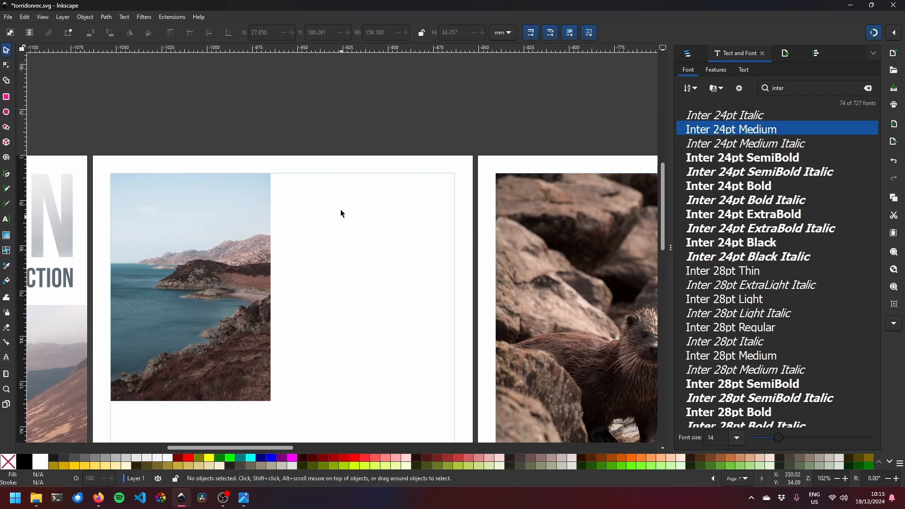
{"action": "left_click", "coordinate": [6, 222]}
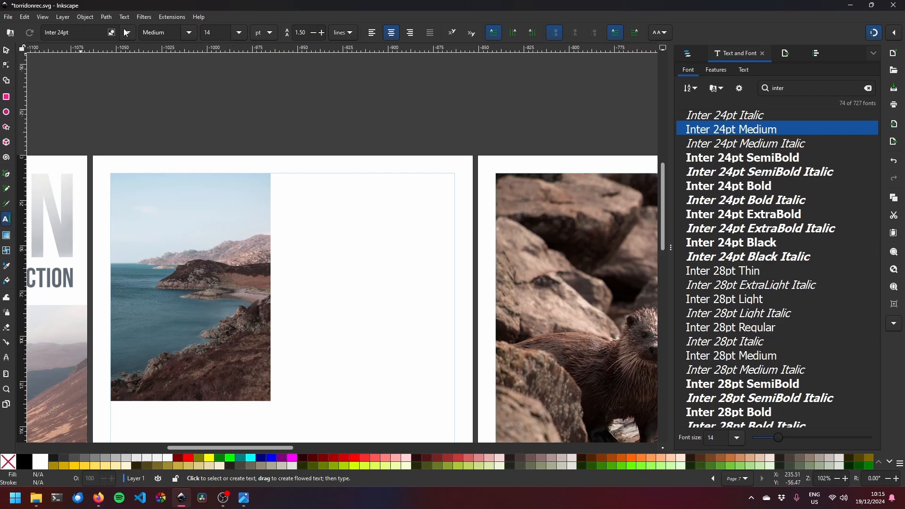
{"action": "left_click_drag", "start_coordinate": [96, 32], "coordinate": [34, 36]}
{"action": "type", "text": "crim"}
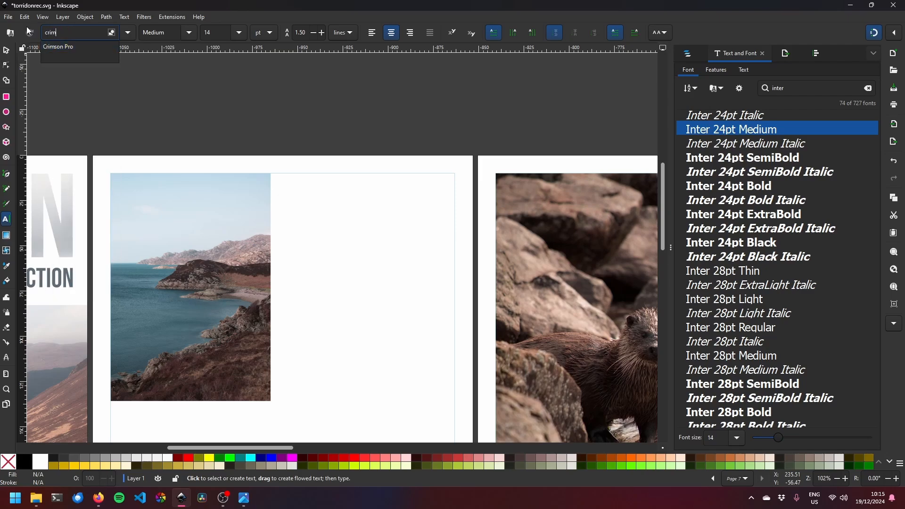
{"action": "left_click", "coordinate": [58, 46]}
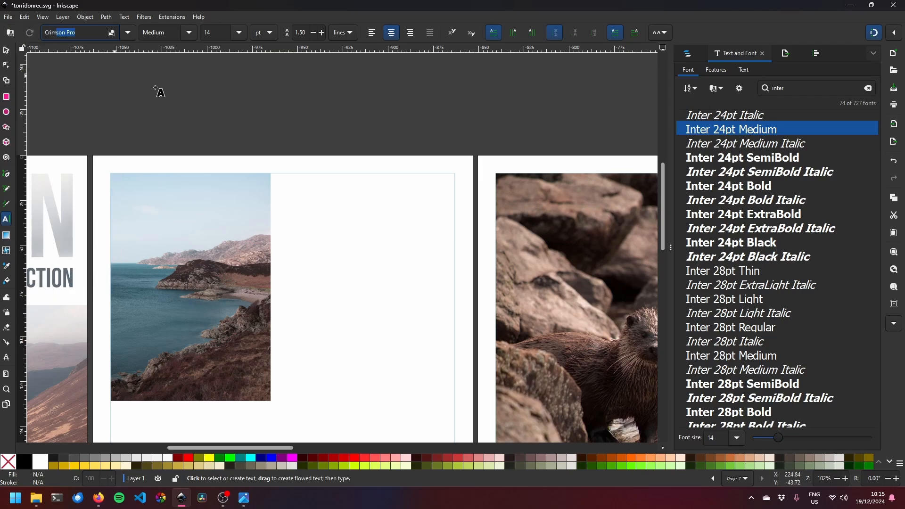
{"action": "left_click", "coordinate": [187, 34]}
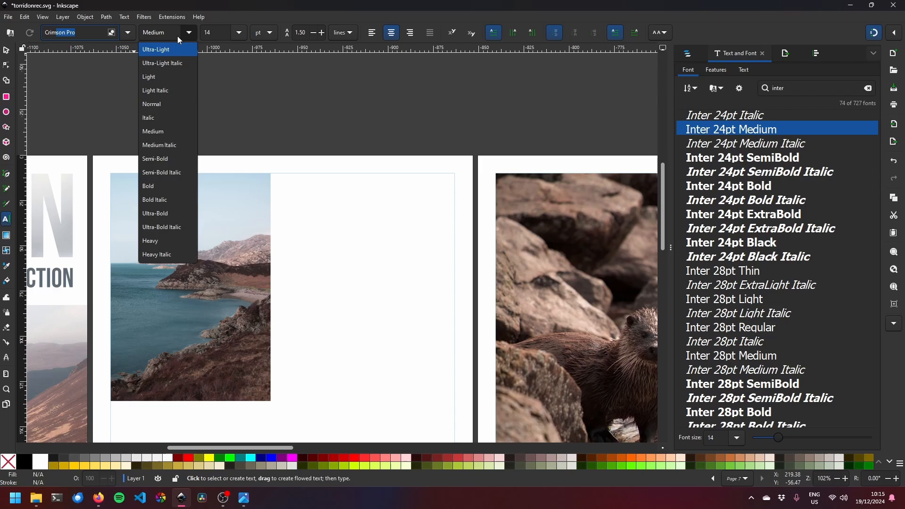
{"action": "left_click", "coordinate": [170, 108]}
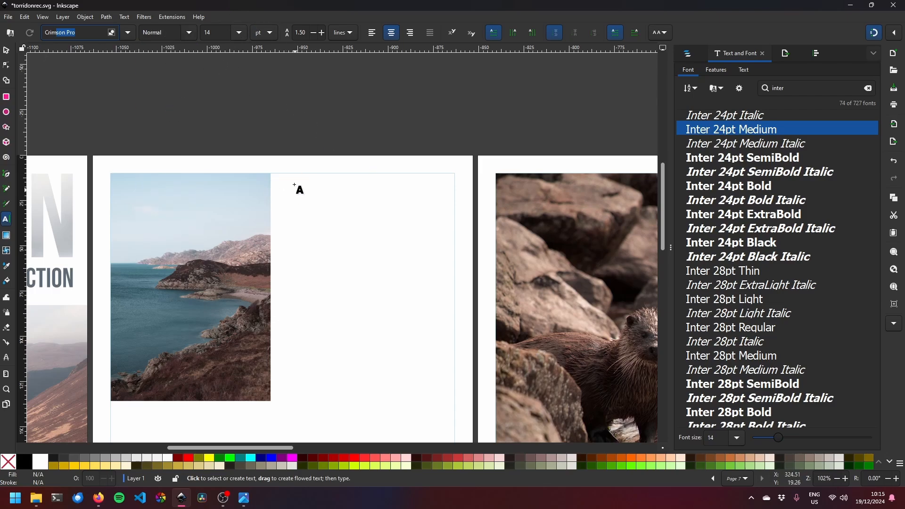
{"action": "left_click", "coordinate": [314, 32]}
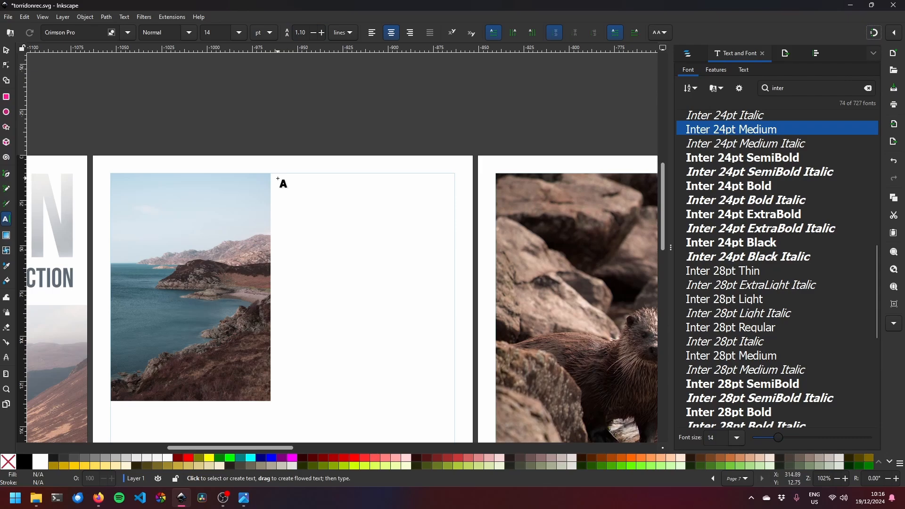
- Draw a text frame on page 2, beside the upper coastal photo, and enter "Test text" in it
{"action": "left_click_drag", "start_coordinate": [278, 178], "coordinate": [410, 198]}
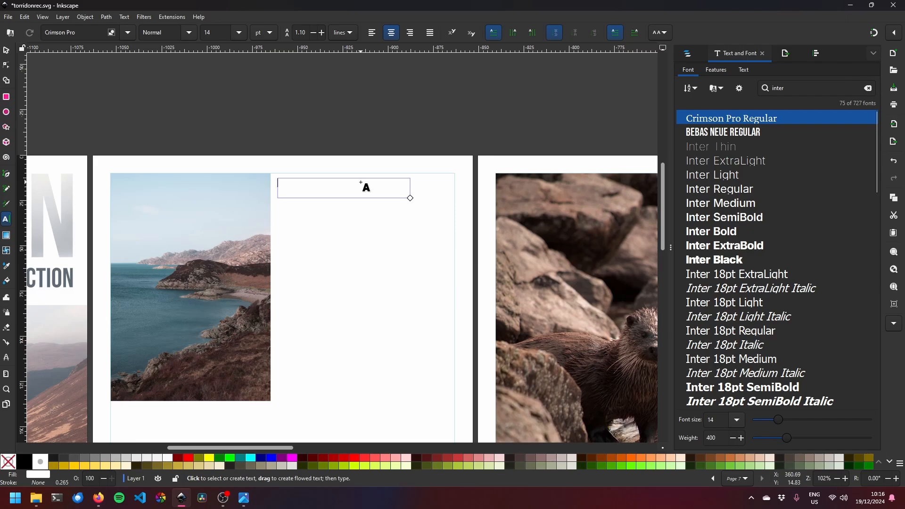
{"action": "type", "text": "To"}
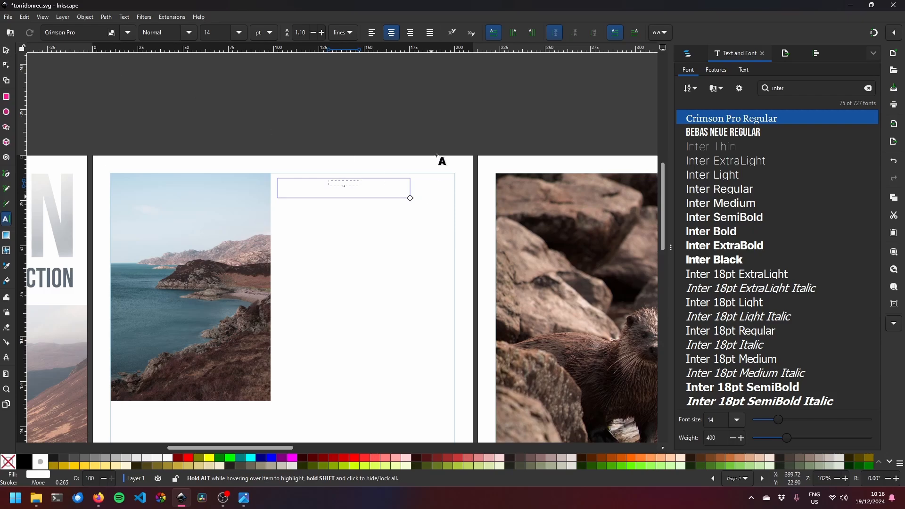
{"action": "left_click", "coordinate": [8, 52]}
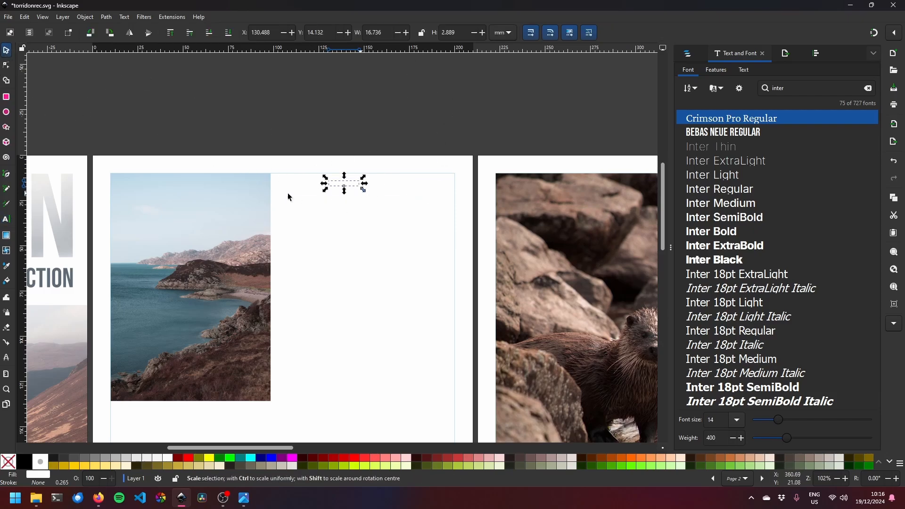
- Left-align the "Test text" caption and colour all of its text very dark grey
{"action": "left_click", "coordinate": [6, 218]}
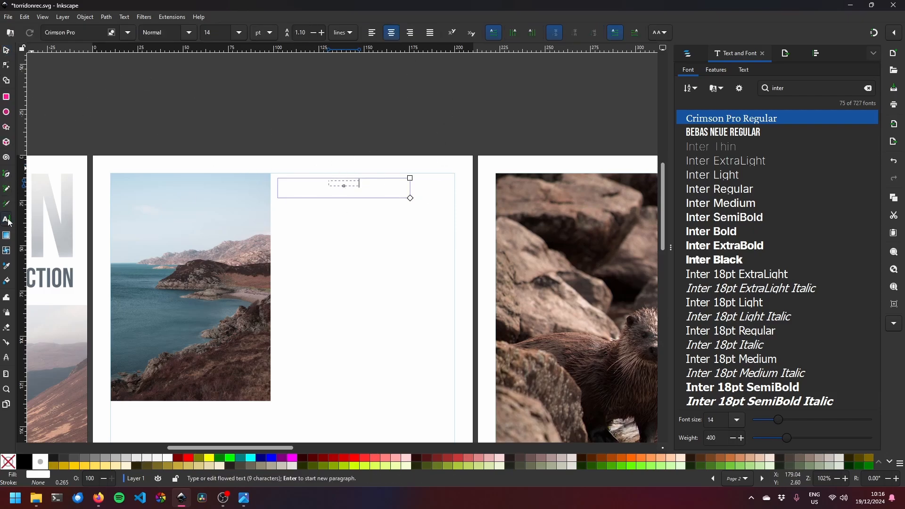
{"action": "left_click", "coordinate": [374, 31]}
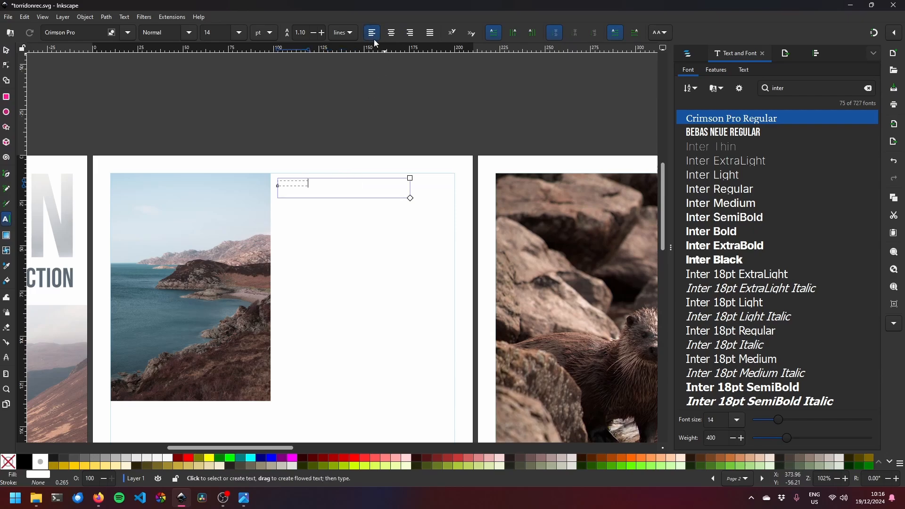
{"action": "key", "text": "ctrl+a"}
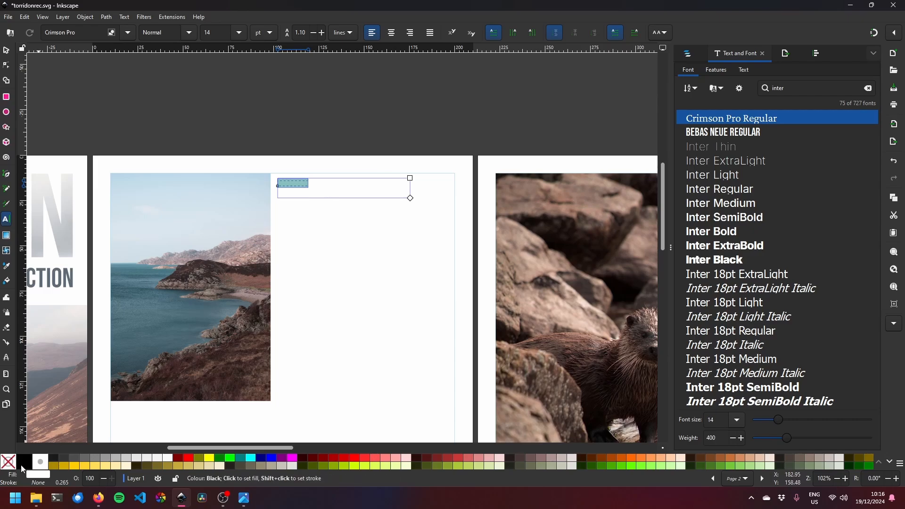
{"action": "left_click", "coordinate": [54, 457]}
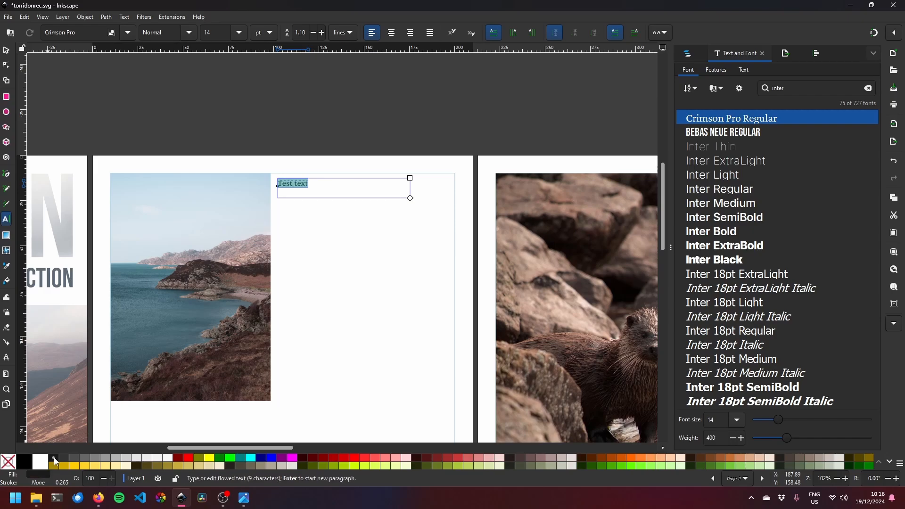
{"action": "left_click", "coordinate": [6, 50]}
{"action": "left_click", "coordinate": [353, 259]}
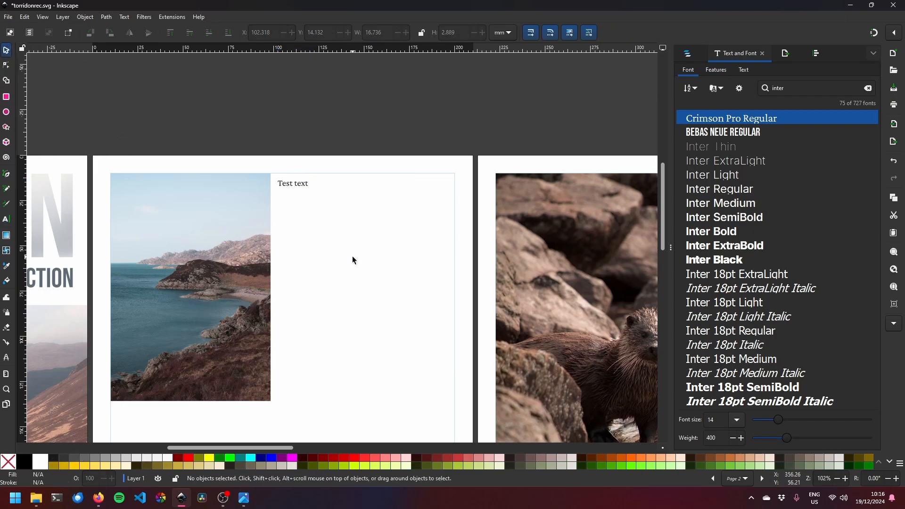
- Reduce the "Test text" caption's font size to 12 pt and deselect it
{"action": "left_click", "coordinate": [292, 185]}
{"action": "scroll", "coordinate": [366, 218], "scroll_direction": "down", "scroll_amount": 3}
{"action": "scroll", "coordinate": [365, 217], "scroll_direction": "up", "scroll_amount": 2}
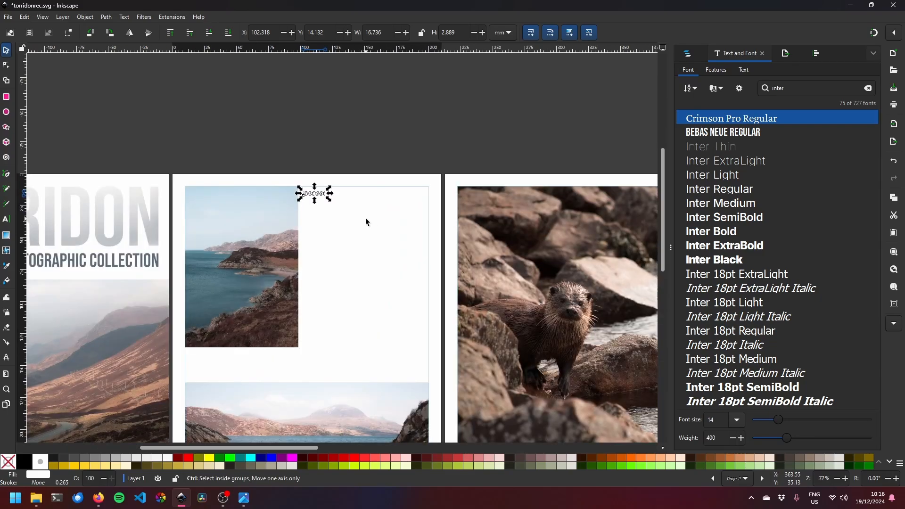
{"action": "key", "text": "n"}
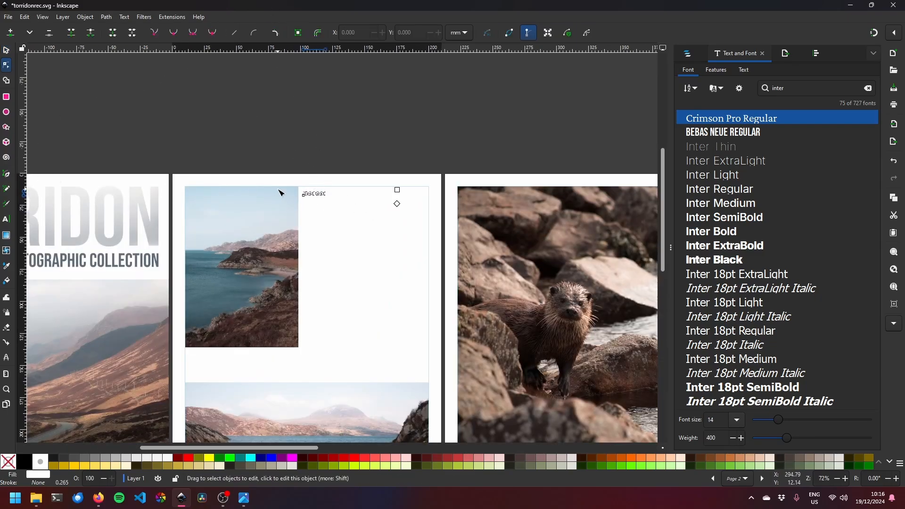
{"action": "key", "text": "t"}
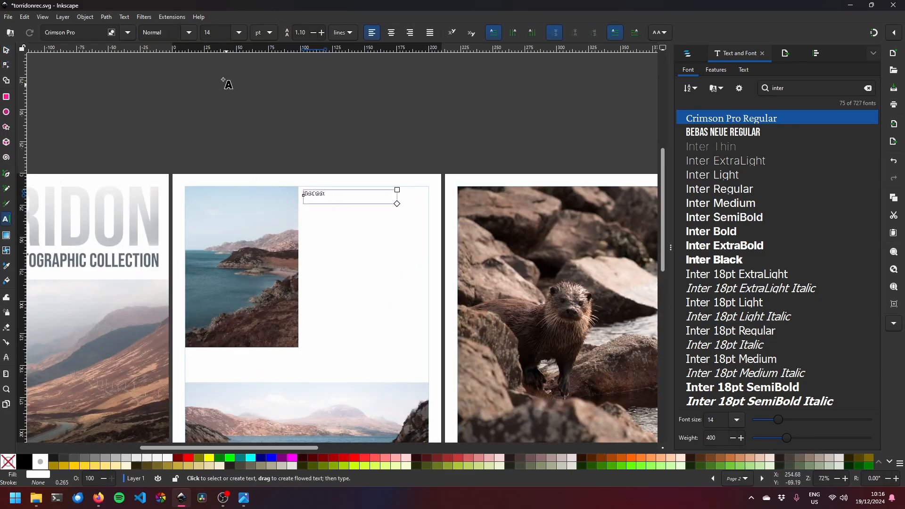
{"action": "left_click", "coordinate": [238, 32]}
{"action": "left_click", "coordinate": [235, 129]}
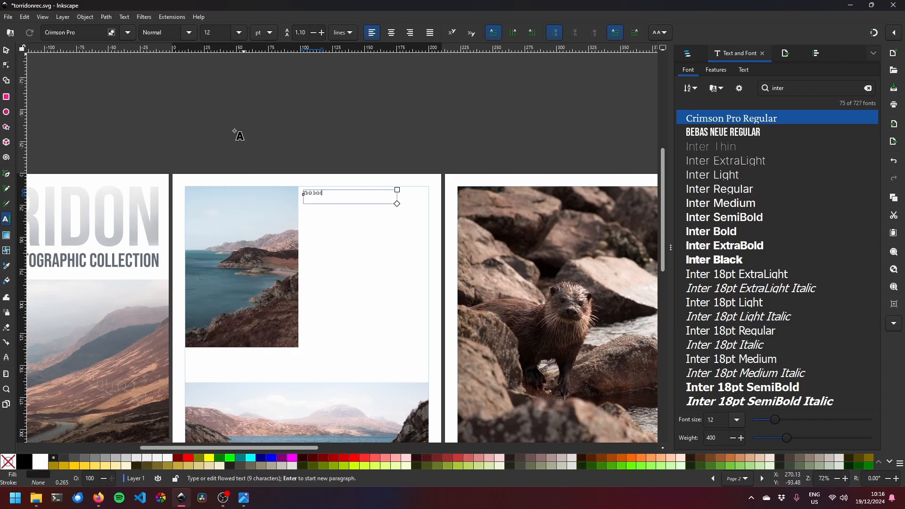
{"action": "left_click", "coordinate": [6, 50]}
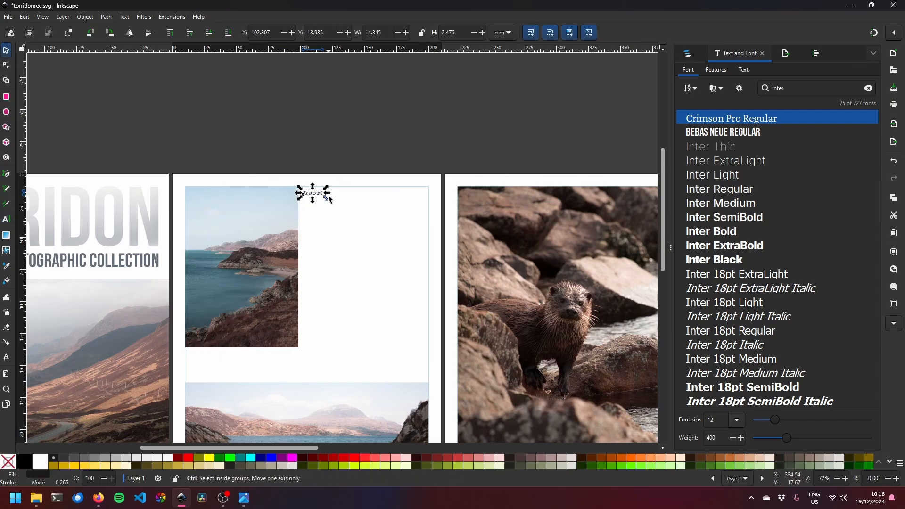
{"action": "scroll", "coordinate": [328, 197], "scroll_direction": "up", "scroll_amount": 3}
{"action": "scroll", "coordinate": [328, 197], "scroll_direction": "down", "scroll_amount": 3}
{"action": "left_click", "coordinate": [386, 241]}
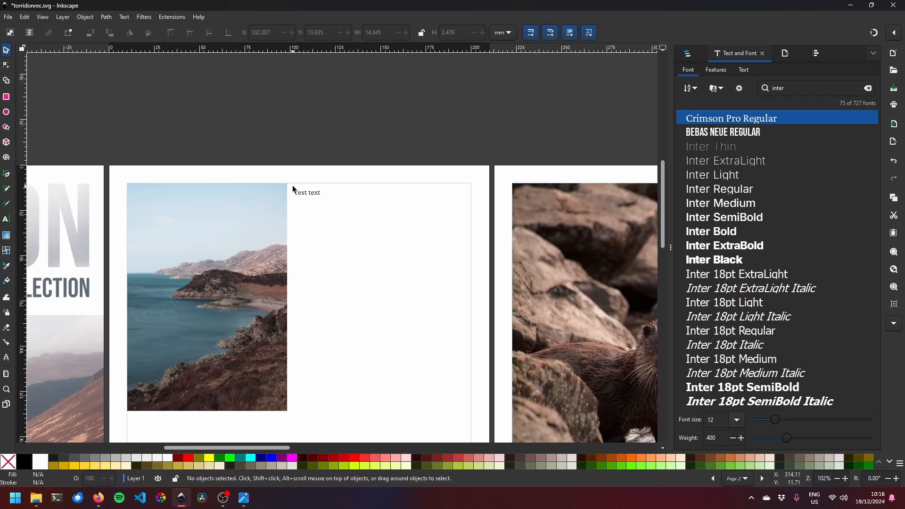
- Replace the placeholder caption beside the coastal photo with "Torridonian geology shown to good effect."
{"action": "double_click", "coordinate": [306, 192]}
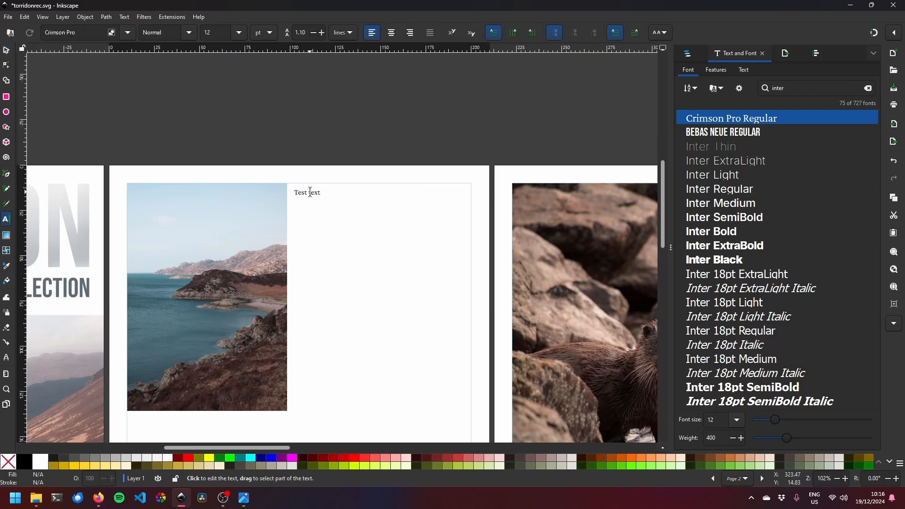
{"action": "triple_click", "coordinate": [311, 191]}
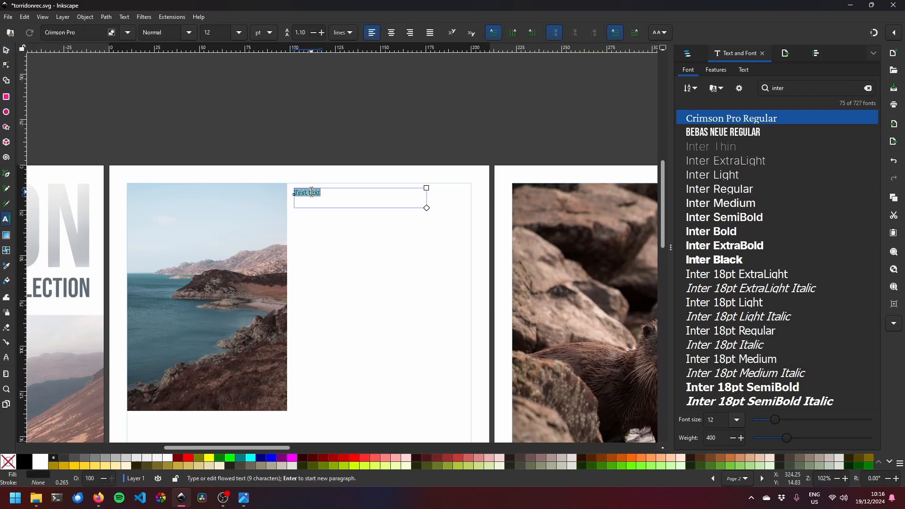
{"action": "type", "text": "Torridonian geology shw"}
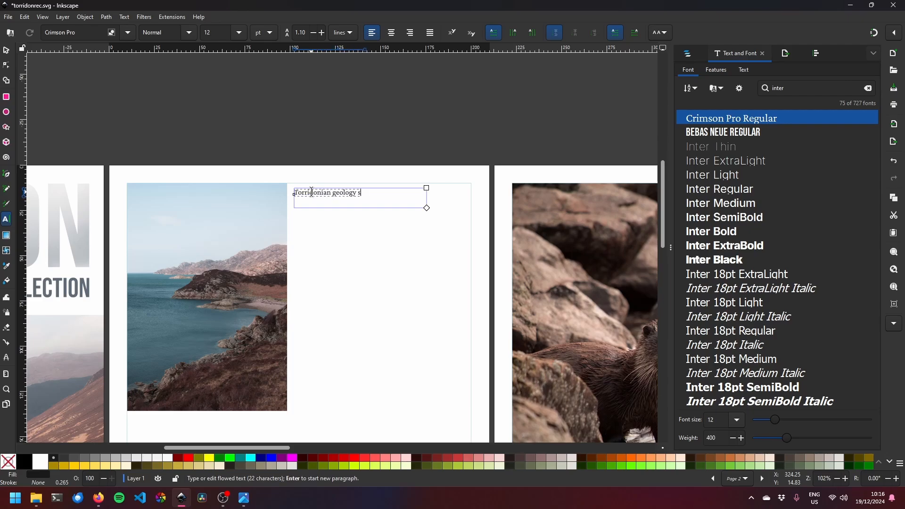
{"action": "type", "text": "wn to good effect"}
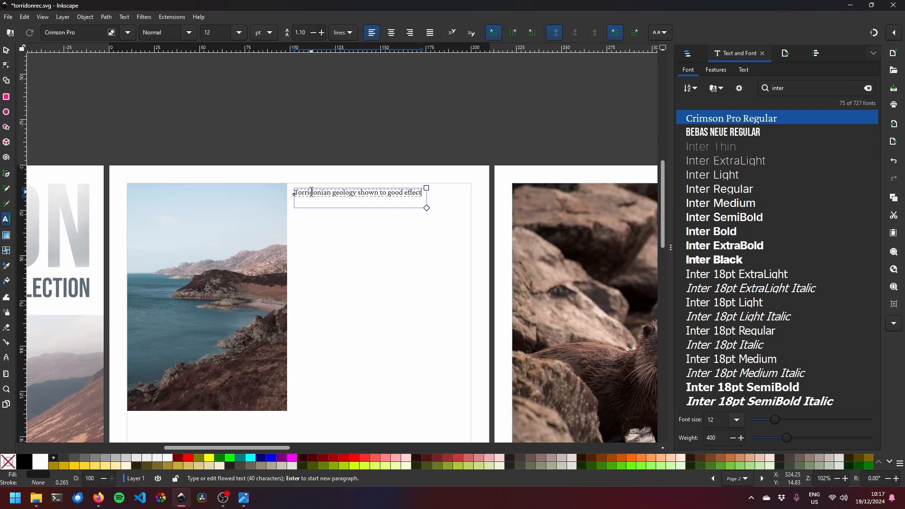
{"action": "type", "text": "."}
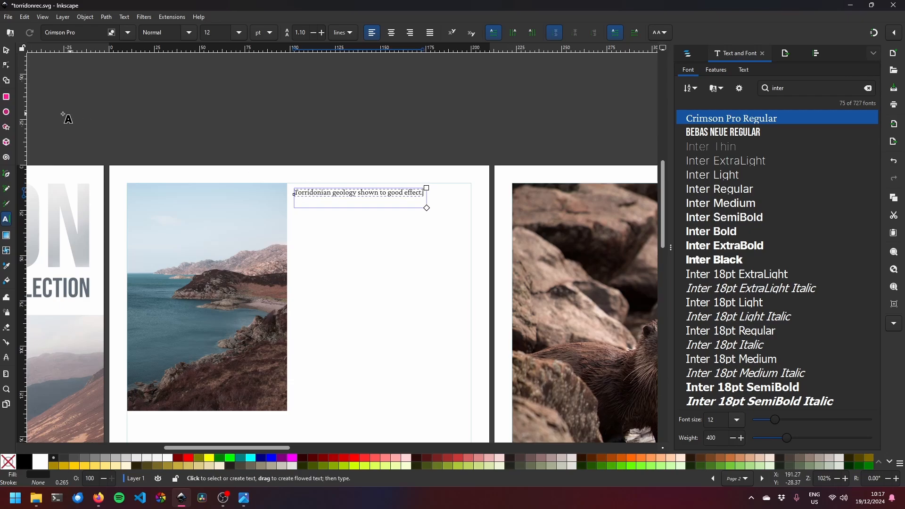
{"action": "left_click", "coordinate": [8, 50]}
{"action": "left_click", "coordinate": [367, 205]}
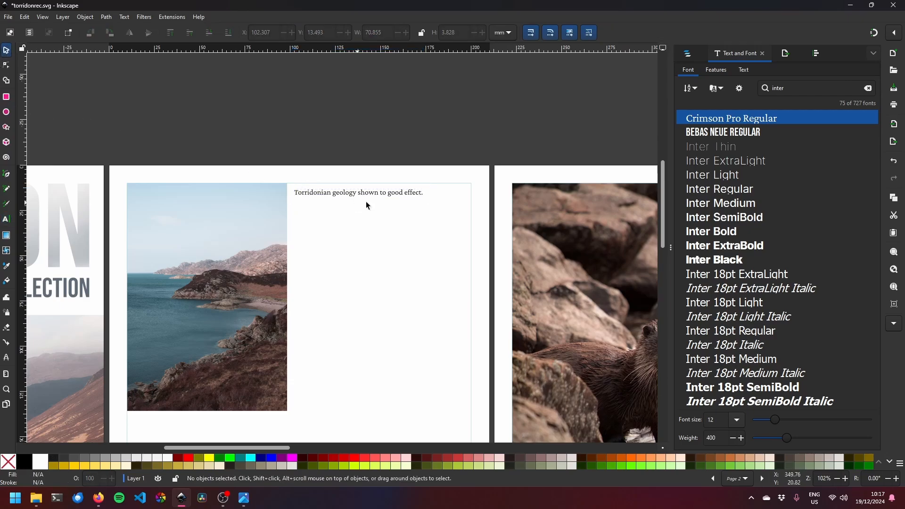
- Duplicate the geology caption and place the copy directly beneath it as a second line, at Y 18.255 mm
{"action": "left_click", "coordinate": [376, 196]}
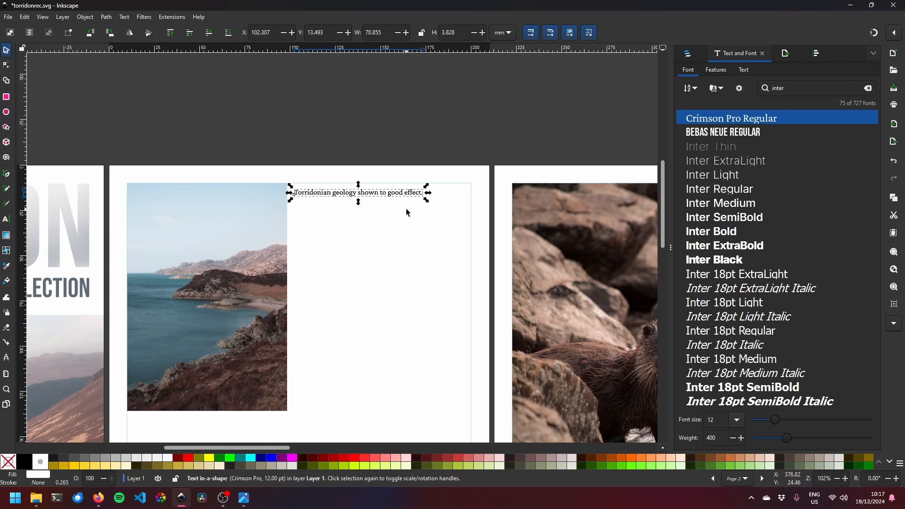
{"action": "key", "text": "ctrl+d"}
{"action": "key", "text": "shift+Down"}
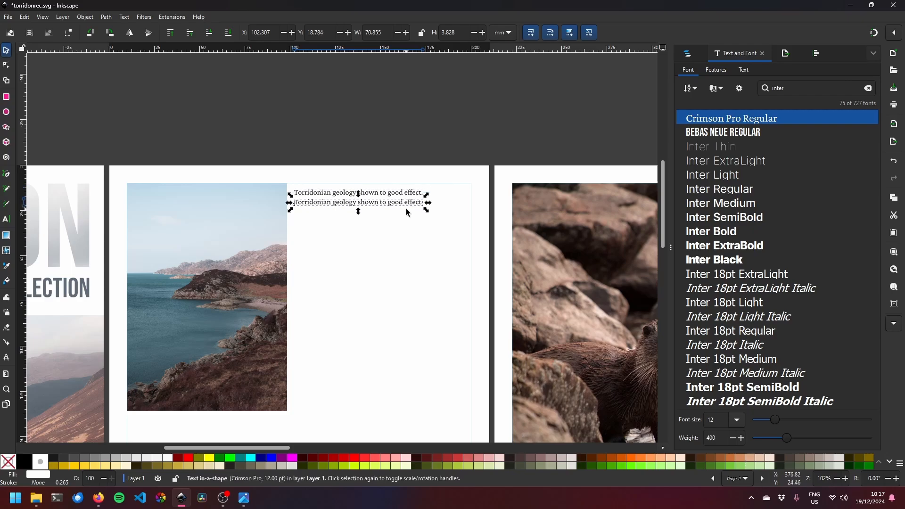
{"action": "key", "text": "Up"}
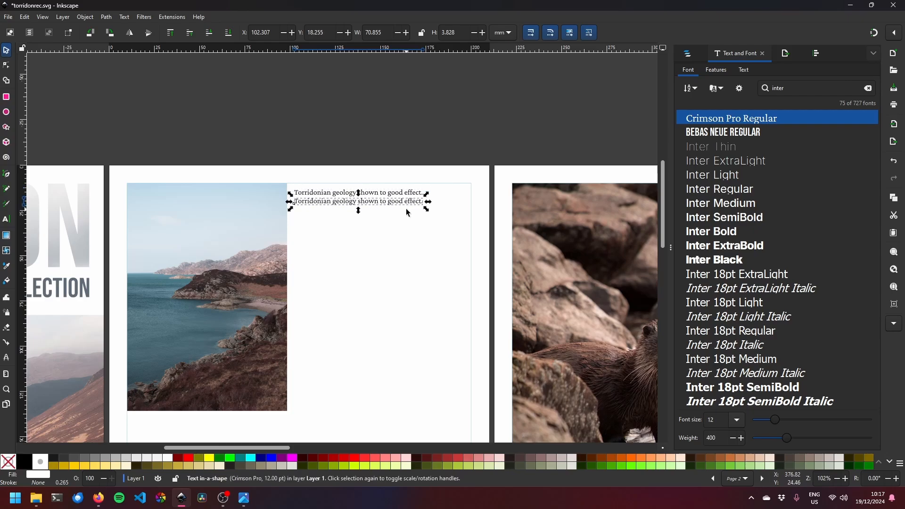
- Replace the duplicated caption's text with the camera settings "f11 1/200s ISO 200" and finish editing
{"action": "double_click", "coordinate": [372, 210]}
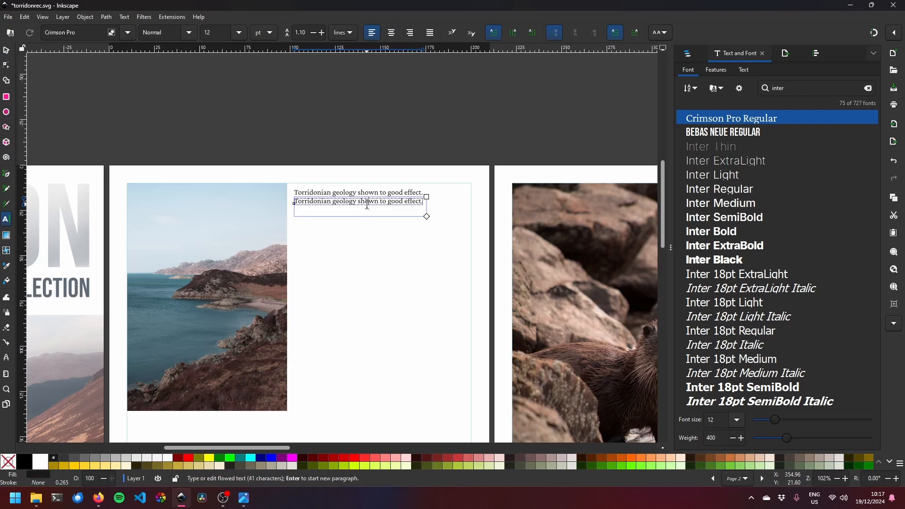
{"action": "triple_click", "coordinate": [366, 205]}
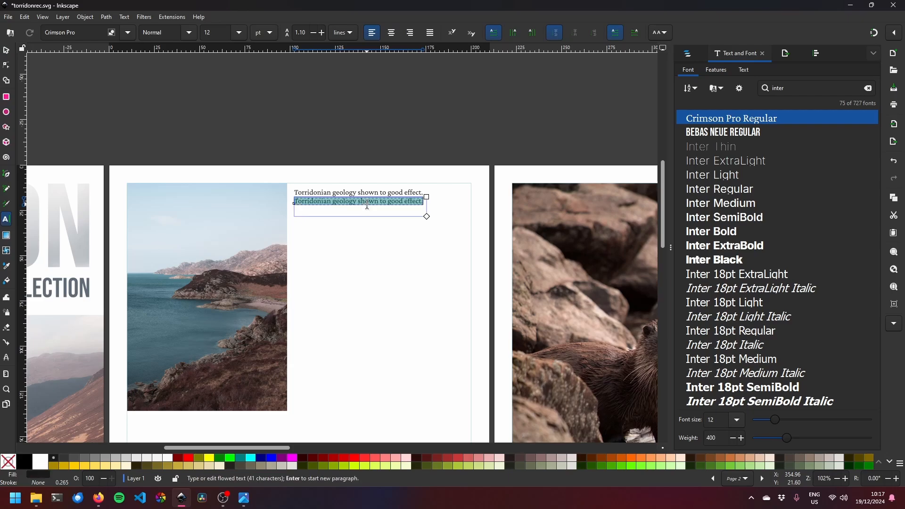
{"action": "type", "text": "Til"}
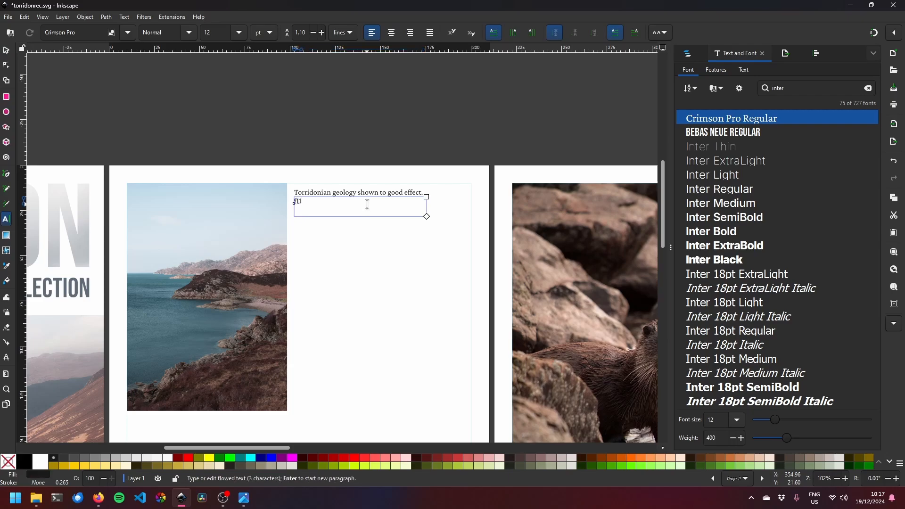
{"action": "type", "text": " 1/200s ISO 200"}
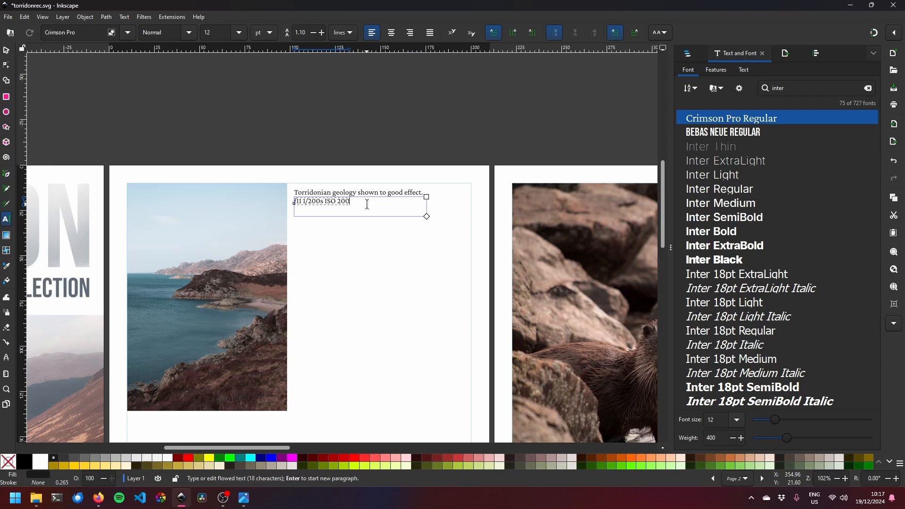
{"action": "left_click", "coordinate": [7, 51]}
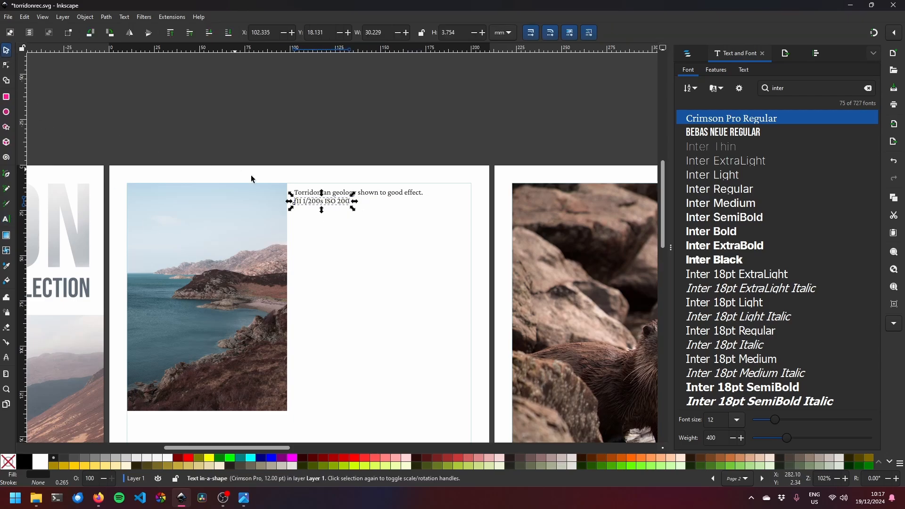
- Make the camera settings line under the geology caption italic and colour it 60% grey
{"action": "key", "text": "n"}
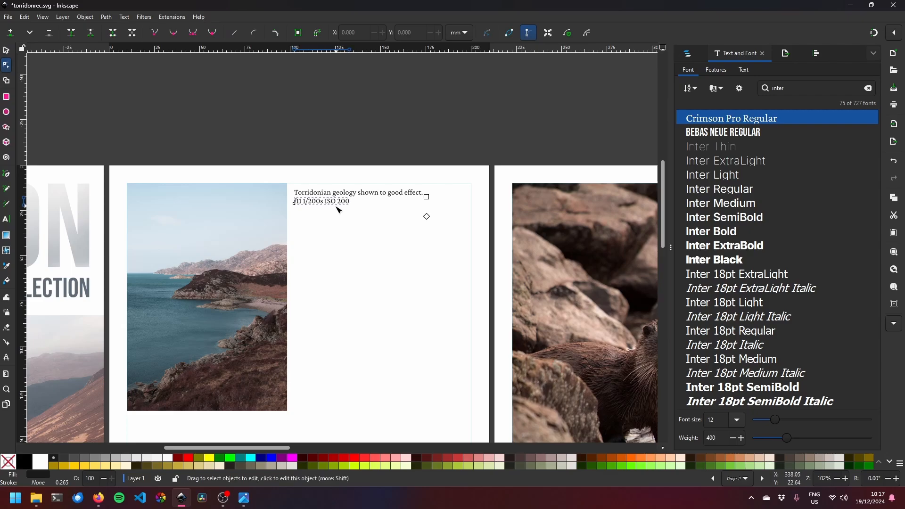
{"action": "double_click", "coordinate": [330, 204]}
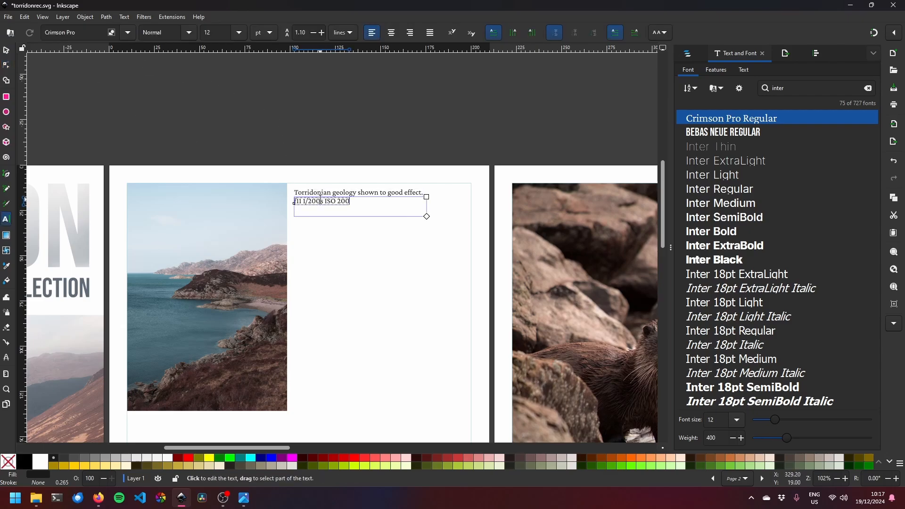
{"action": "triple_click", "coordinate": [320, 202]}
{"action": "left_click", "coordinate": [188, 33]}
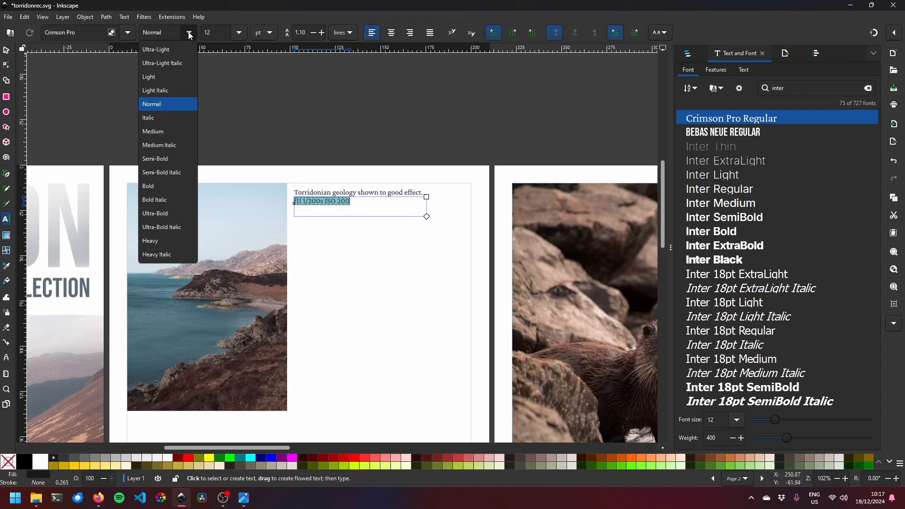
{"action": "left_click", "coordinate": [164, 122]}
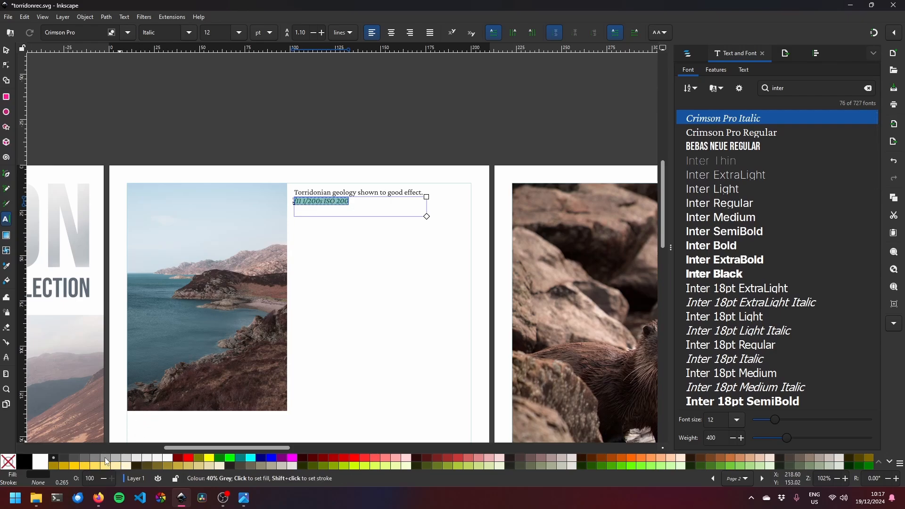
{"action": "left_click", "coordinate": [107, 461]}
{"action": "left_click", "coordinate": [6, 50]}
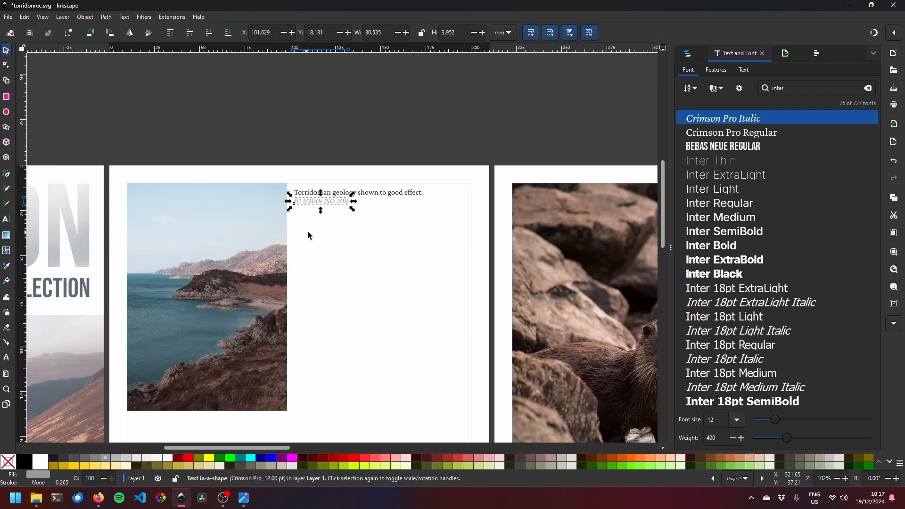
{"action": "left_click", "coordinate": [86, 458]}
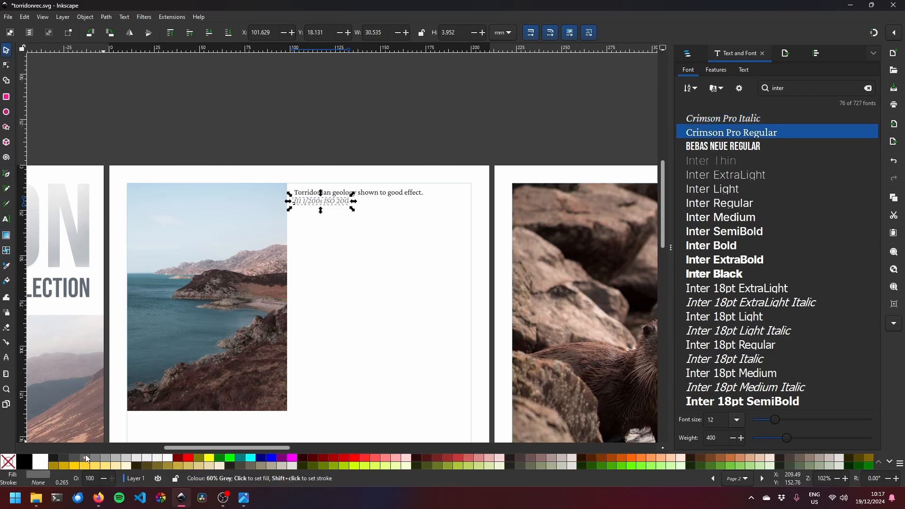
{"action": "left_click", "coordinate": [346, 257]}
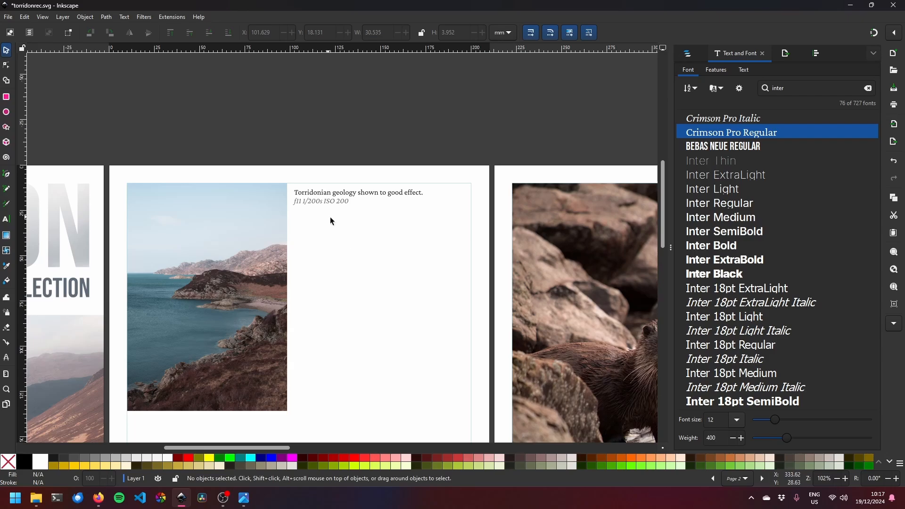
- Place the geology caption and its camera settings line together just above the lochside hut photo, at X 12.107 mm, Y 152.719 mm
{"action": "scroll", "coordinate": [331, 220], "scroll_direction": "down", "scroll_amount": 5}
{"action": "scroll", "coordinate": [332, 225], "scroll_direction": "up", "scroll_amount": 3}
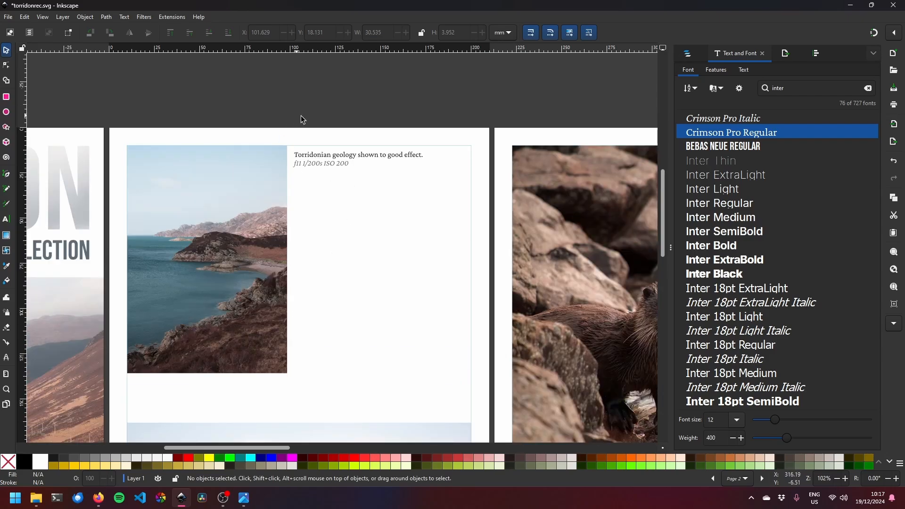
{"action": "left_click", "coordinate": [323, 165]}
{"action": "left_click", "coordinate": [372, 157], "text": "shift"}
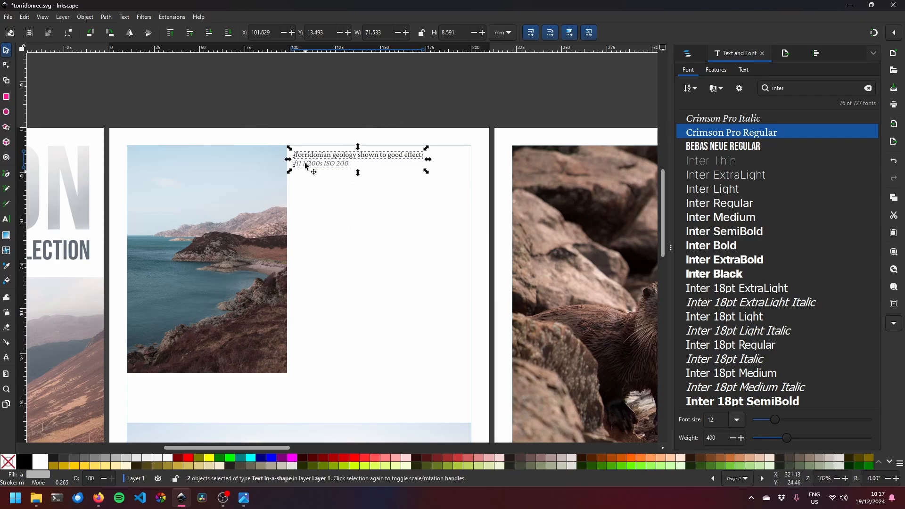
{"action": "left_click_drag", "start_coordinate": [333, 289], "coordinate": [415, 222]}
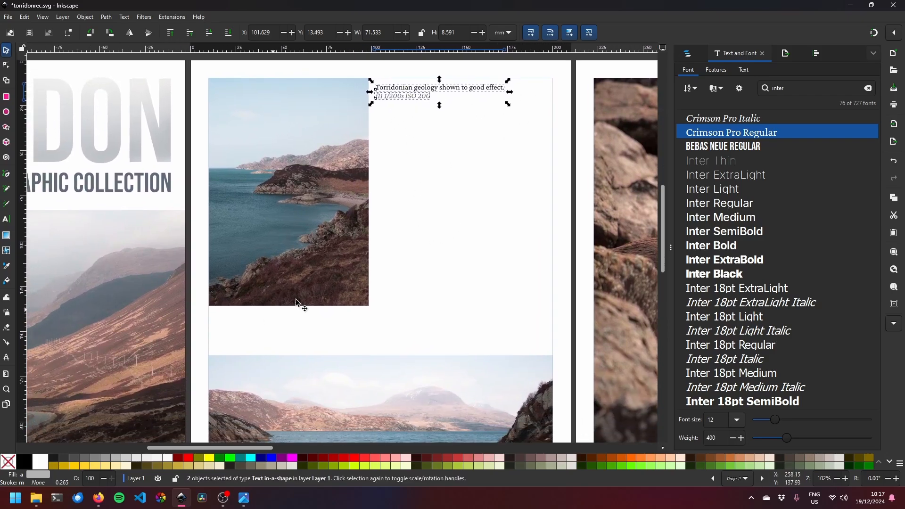
{"action": "left_click_drag", "start_coordinate": [405, 99], "coordinate": [243, 355]}
{"action": "scroll", "coordinate": [356, 315], "scroll_direction": "down", "scroll_amount": 3}
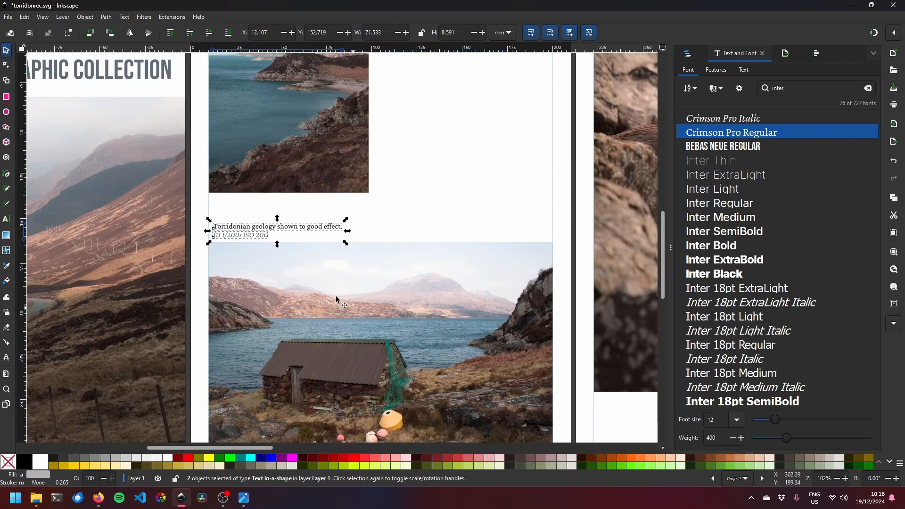
- Replace the caption above the hut photo with "A fisherman's cottage looking down Loch Torridon" and widen its frame to fit one line
{"action": "double_click", "coordinate": [287, 231]}
{"action": "triple_click", "coordinate": [298, 231]}
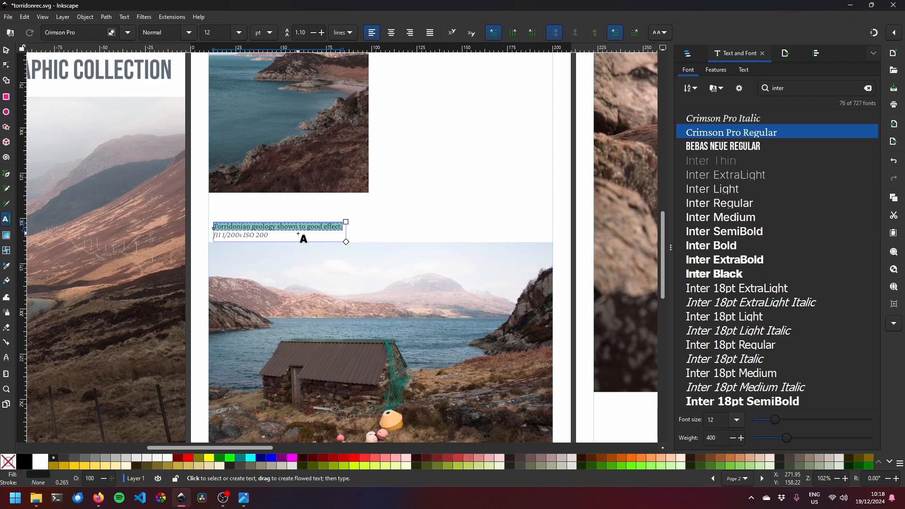
{"action": "type", "text": "A fi"}
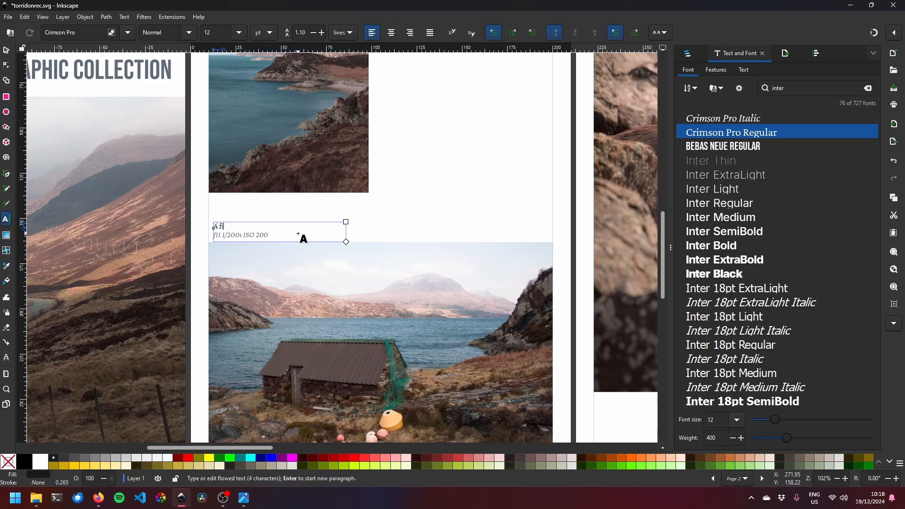
{"action": "type", "text": "sherman's c"}
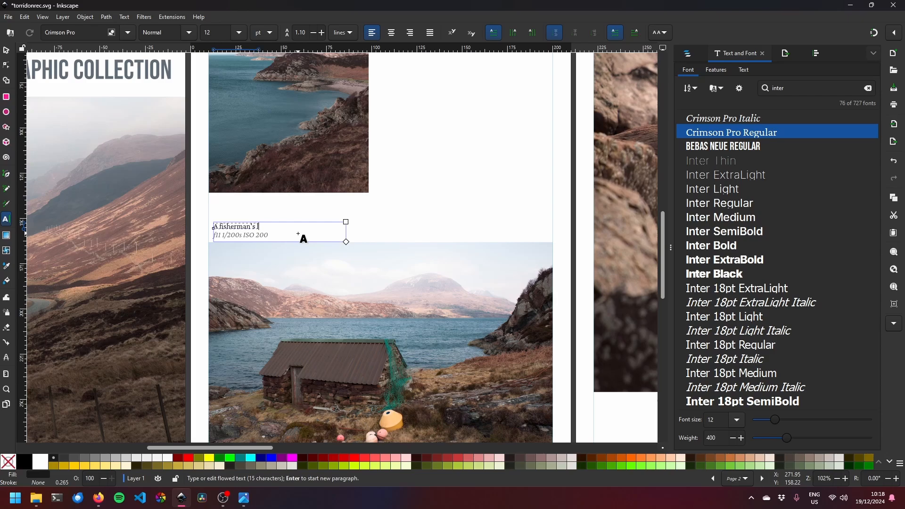
{"action": "type", "text": "ottage looking do"}
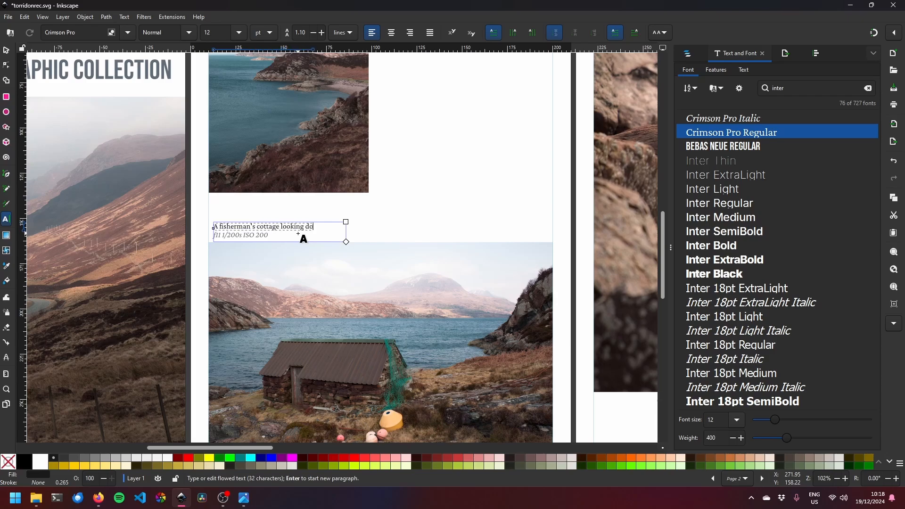
{"action": "type", "text": "wn Loch Torridon"}
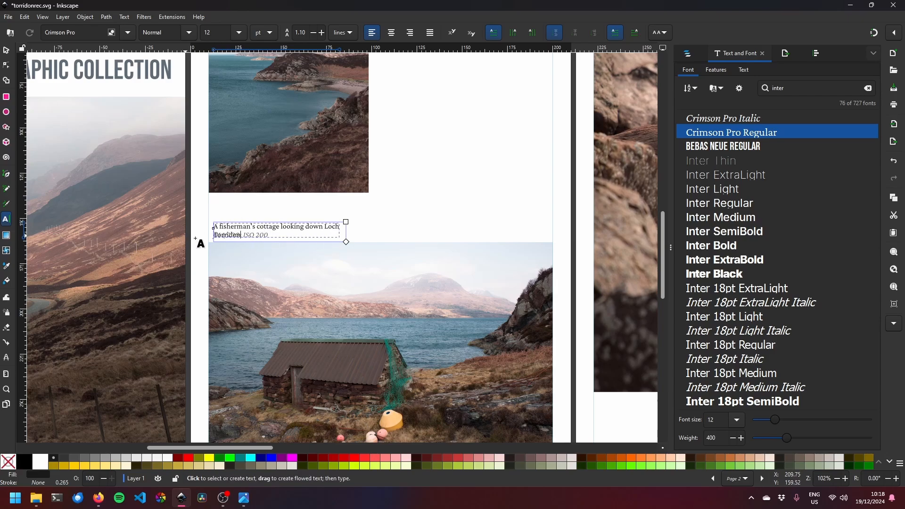
{"action": "left_click_drag", "start_coordinate": [346, 241], "coordinate": [374, 241]}
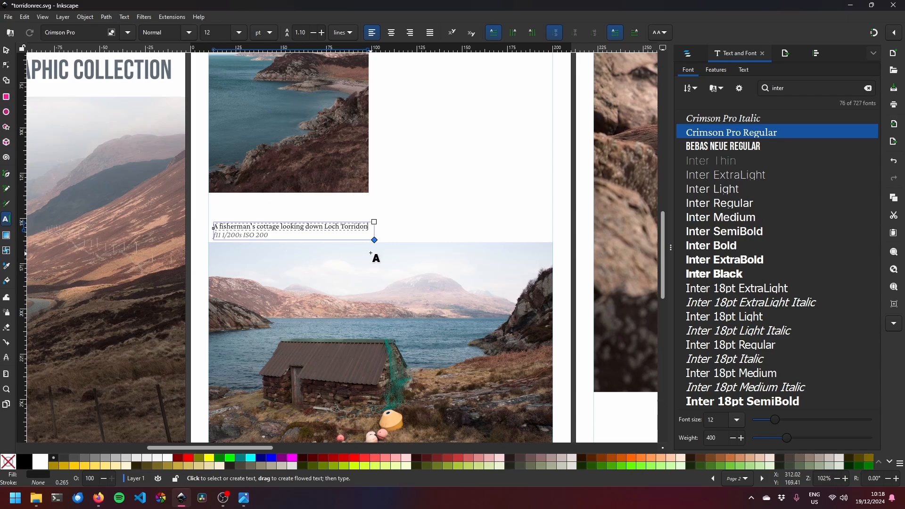
- Try wrapping the cottage caption onto two lines in a narrower frame and moving it up, and undo both changes
{"action": "left_click_drag", "start_coordinate": [374, 241], "coordinate": [335, 243]}
{"action": "left_click", "coordinate": [5, 51]}
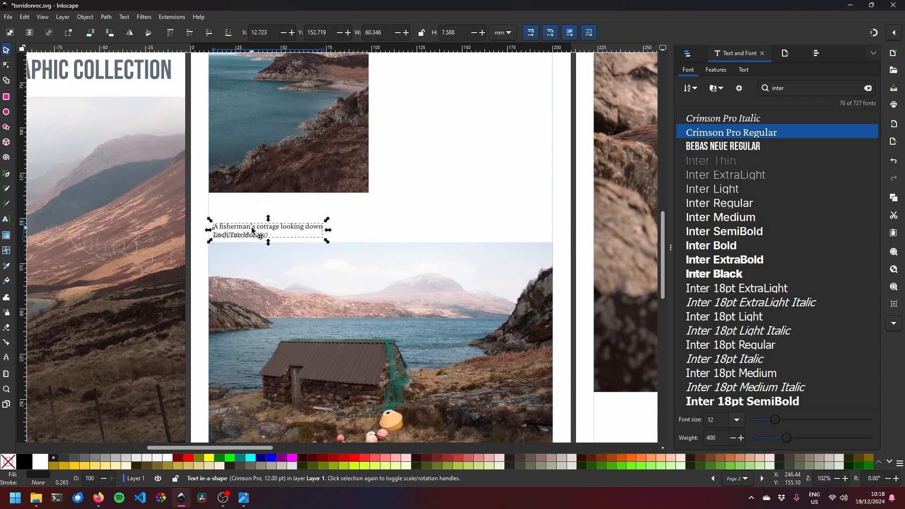
{"action": "left_click_drag", "start_coordinate": [252, 230], "coordinate": [281, 218]}
{"action": "key", "text": "ctrl+z"}
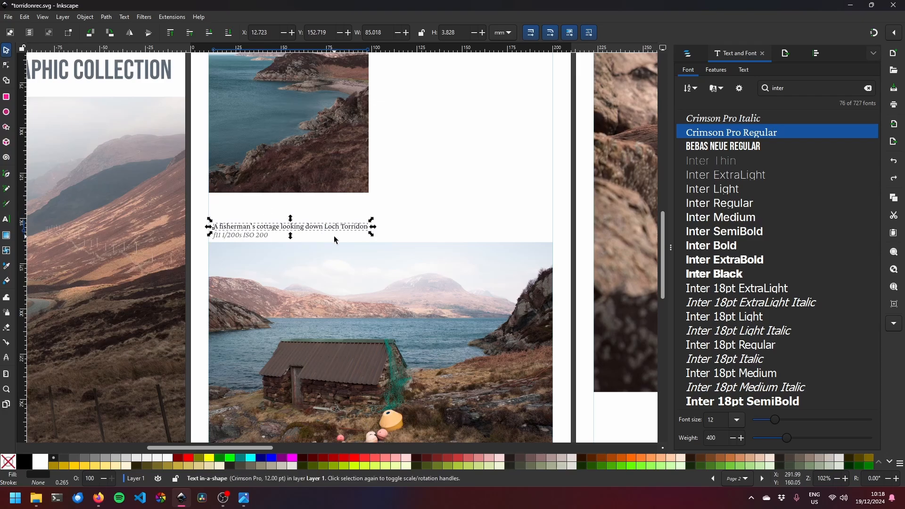
{"action": "left_click", "coordinate": [438, 215]}
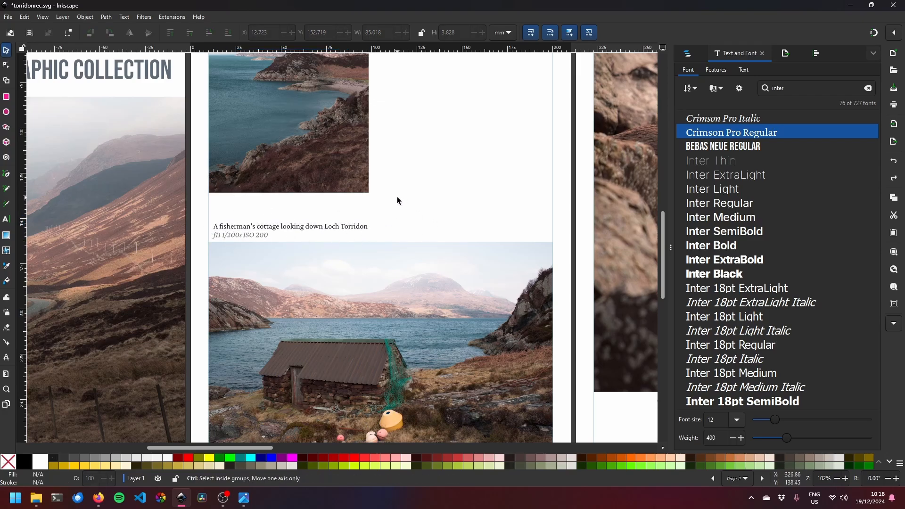
- Examine the completed seven-page layout, checking the photo captions and camera settings on the individual pages
{"action": "scroll", "coordinate": [397, 197], "scroll_direction": "down", "scroll_amount": 2}
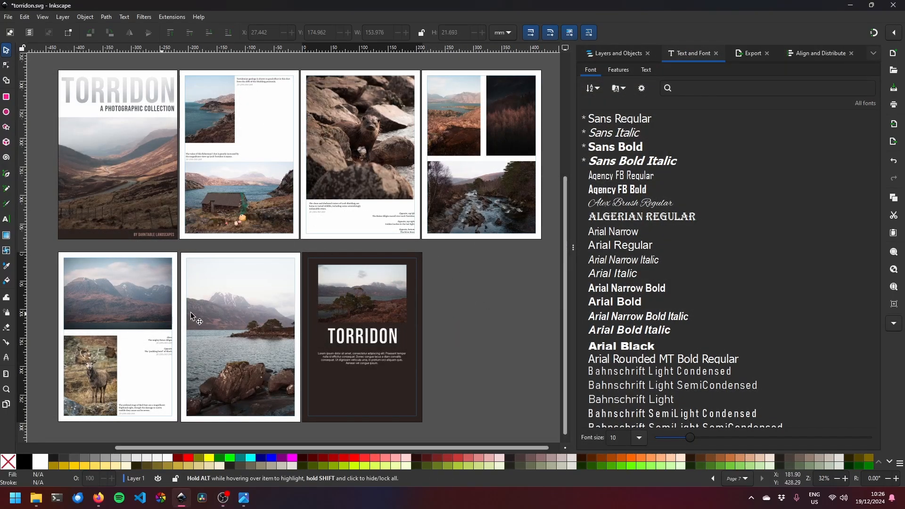
{"action": "scroll", "coordinate": [143, 332], "scroll_direction": "up", "scroll_amount": 2}
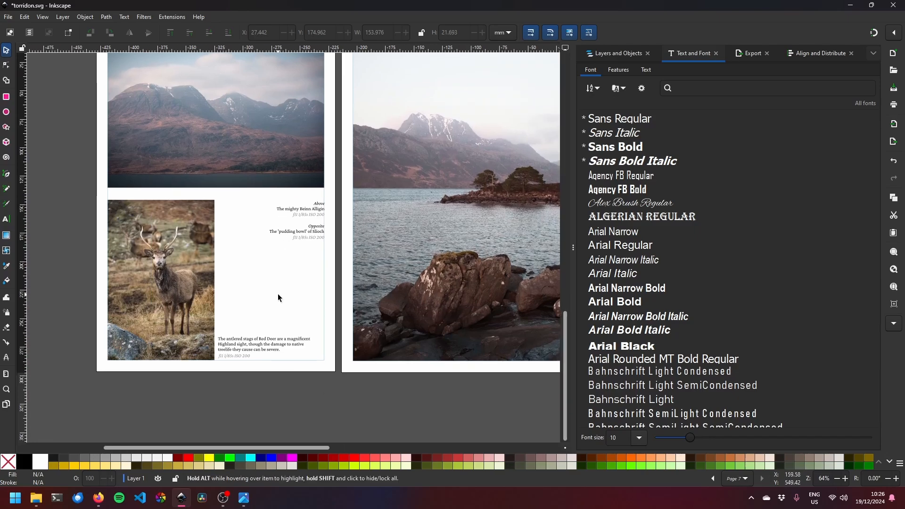
{"action": "scroll", "coordinate": [315, 211], "scroll_direction": "up", "scroll_amount": 2}
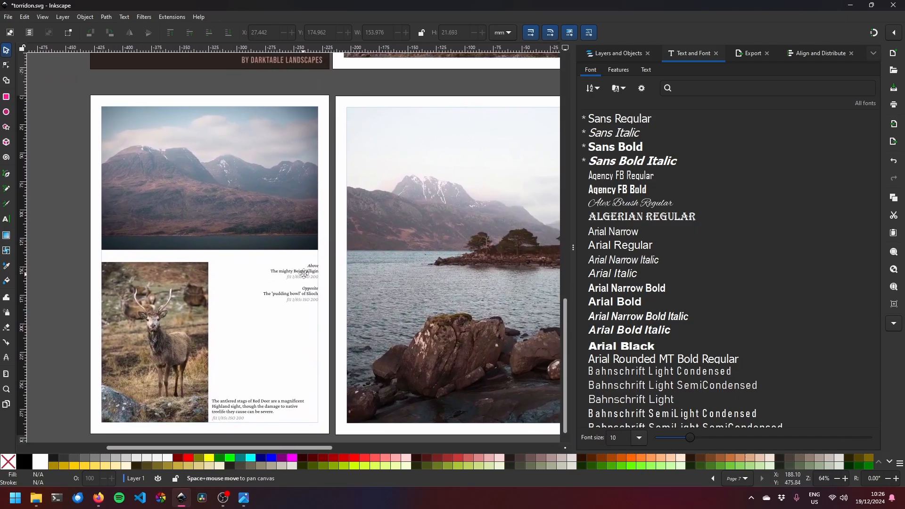
{"action": "left_click_drag", "start_coordinate": [422, 179], "coordinate": [213, 378]}
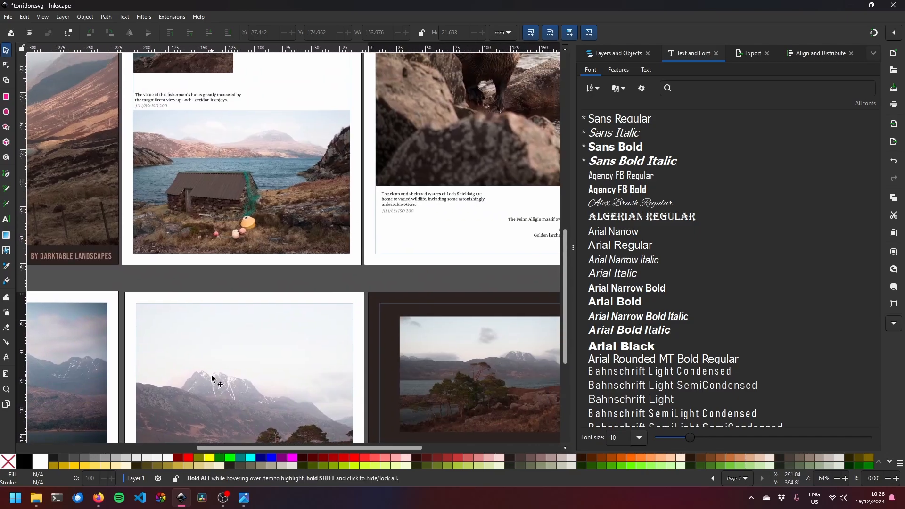
{"action": "left_click_drag", "start_coordinate": [427, 222], "coordinate": [479, 163]}
{"action": "left_click_drag", "start_coordinate": [222, 232], "coordinate": [214, 419]}
{"action": "left_click_drag", "start_coordinate": [443, 282], "coordinate": [275, 289]}
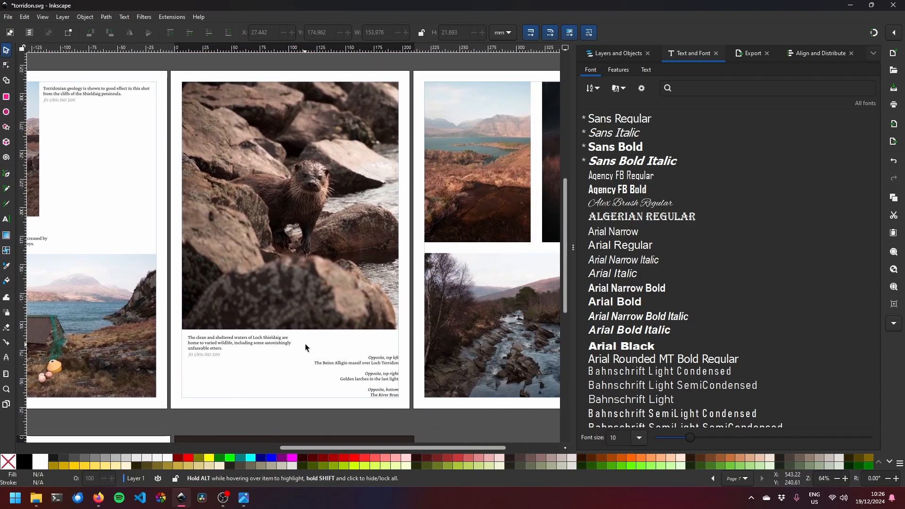
{"action": "left_click_drag", "start_coordinate": [307, 348], "coordinate": [358, 210]}
{"action": "scroll", "coordinate": [373, 123], "scroll_direction": "down", "scroll_amount": 2}
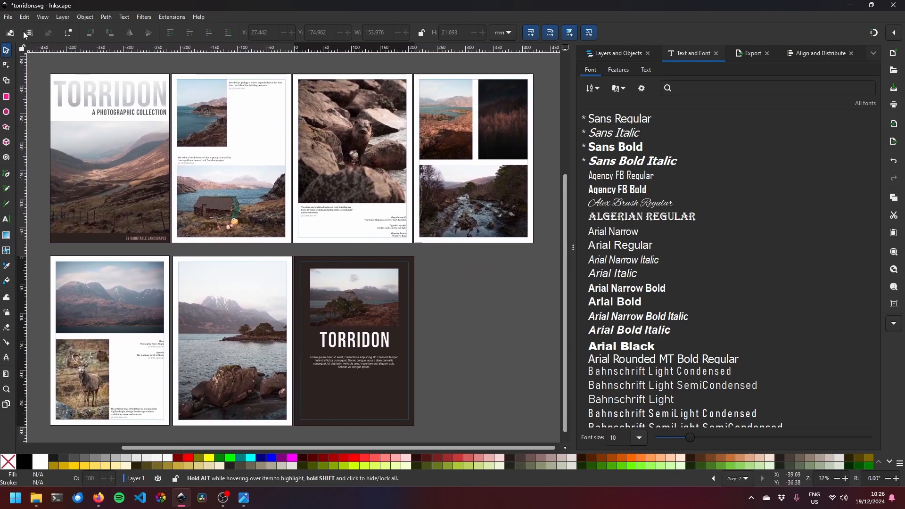
- Open the document export settings and set the output format to PDF (*.pdf)
{"action": "left_click", "coordinate": [8, 17]}
{"action": "left_click", "coordinate": [27, 160]}
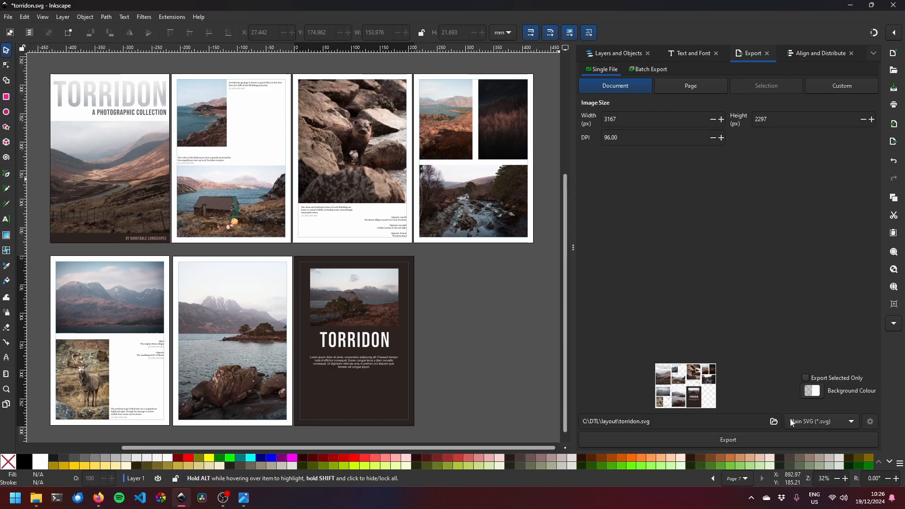
{"action": "left_click", "coordinate": [804, 421]}
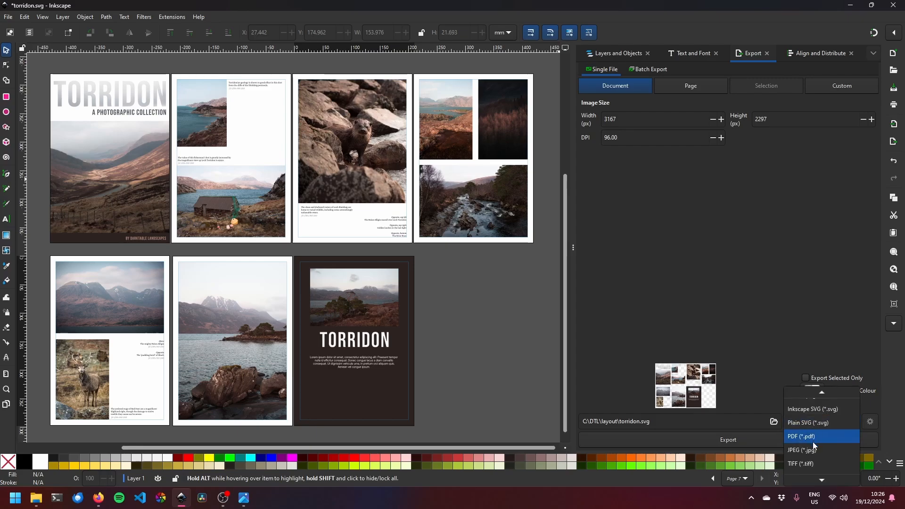
{"action": "scroll", "coordinate": [826, 428], "scroll_direction": "up", "scroll_amount": 2}
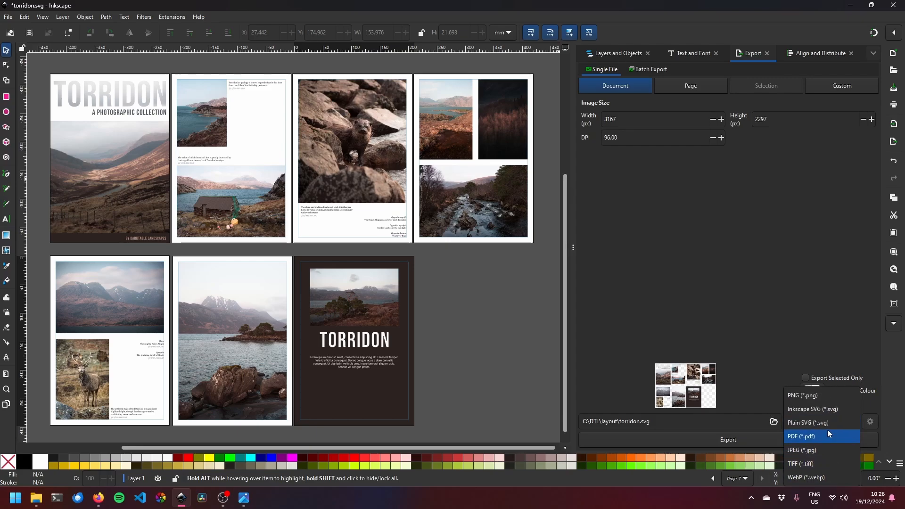
{"action": "left_click", "coordinate": [809, 394]}
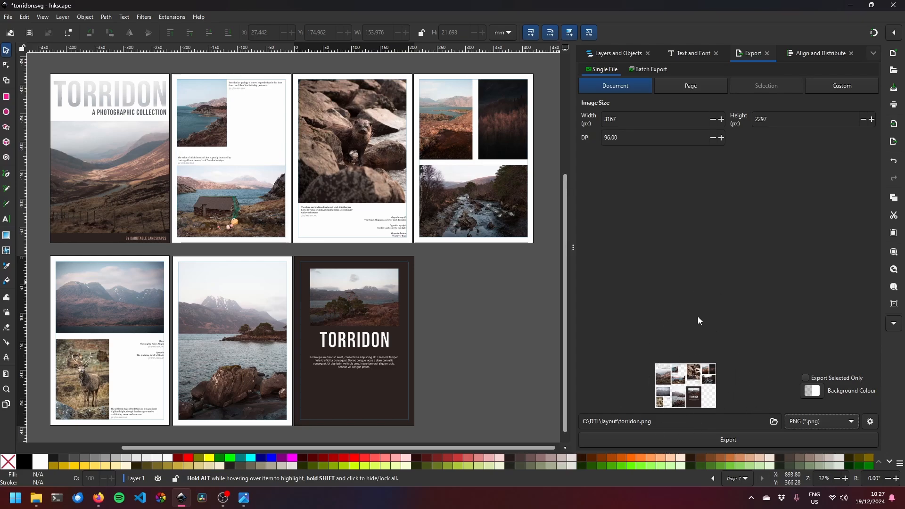
{"action": "left_click", "coordinate": [821, 423]}
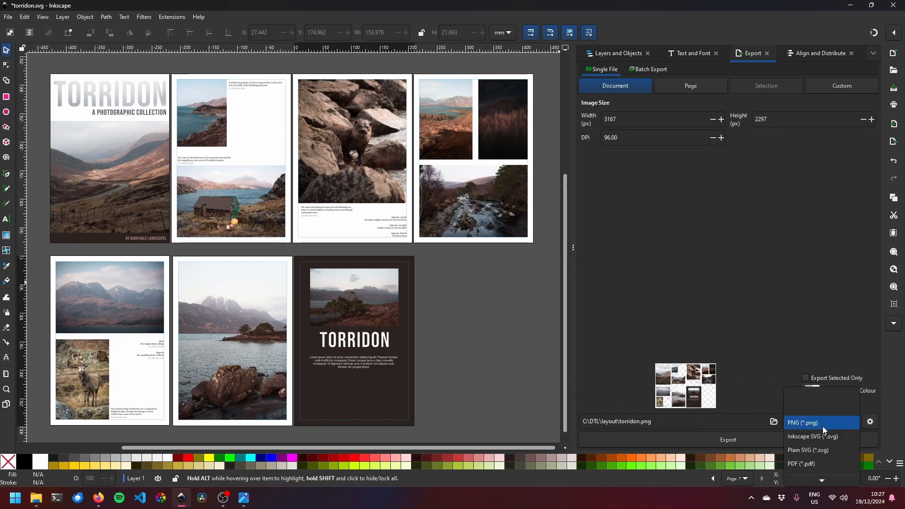
{"action": "left_click", "coordinate": [819, 465]}
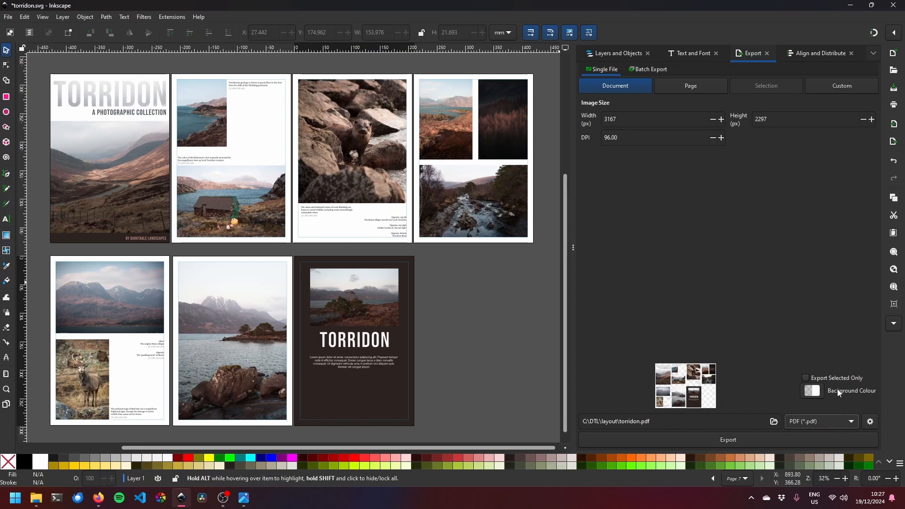
- Set the export background colour to fully opaque white and switch the export scope from the whole document to pages
{"action": "left_click", "coordinate": [812, 391]}
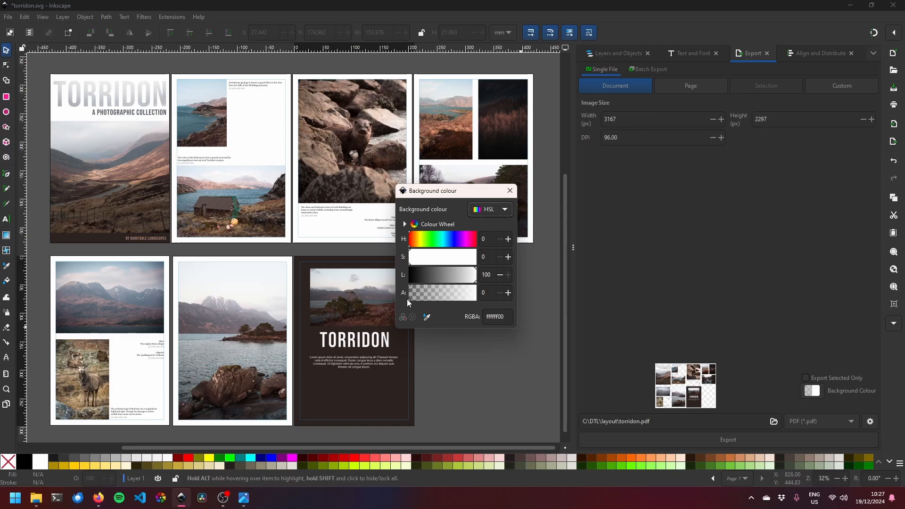
{"action": "left_click_drag", "start_coordinate": [409, 298], "coordinate": [479, 297]}
{"action": "left_click", "coordinate": [509, 191]}
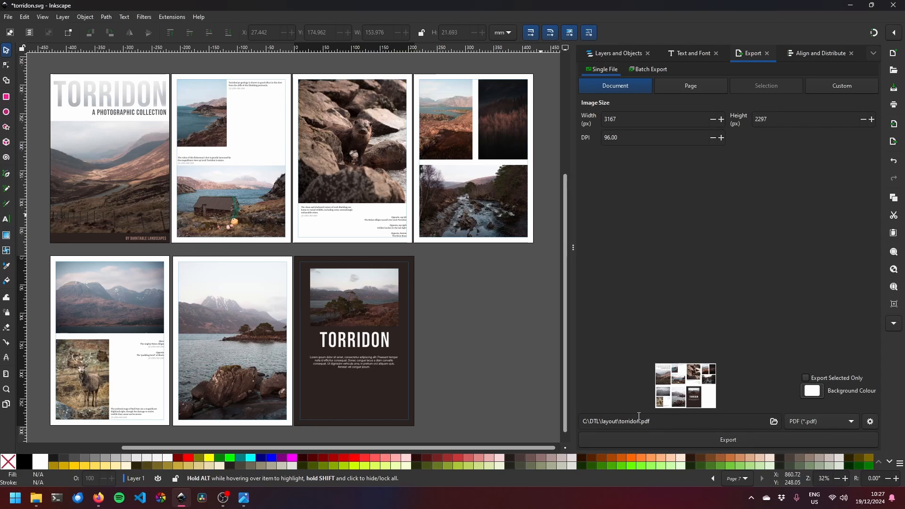
{"action": "left_click", "coordinate": [684, 91]}
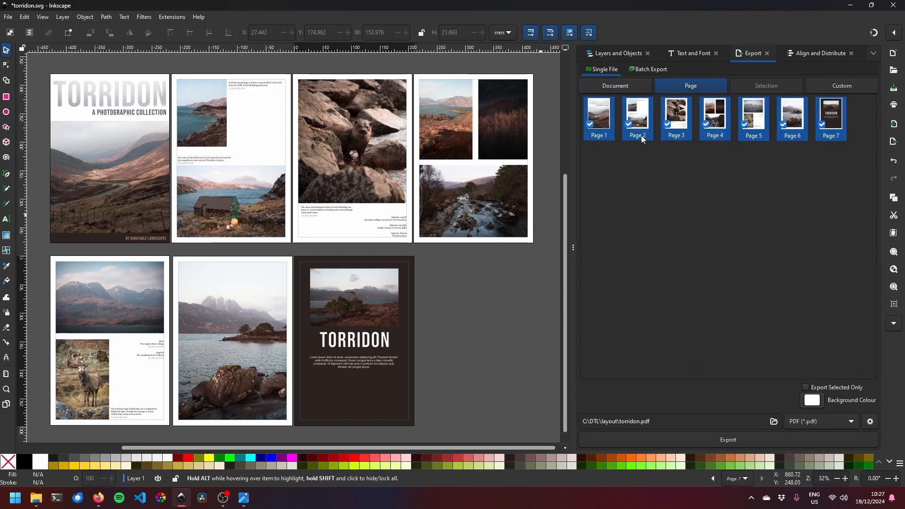
- Try excluding and re-including pages 1 and 2 in the export, and clear the whole page selection
{"action": "left_click", "coordinate": [590, 125]}
{"action": "left_click", "coordinate": [591, 125]}
{"action": "left_click", "coordinate": [627, 125]}
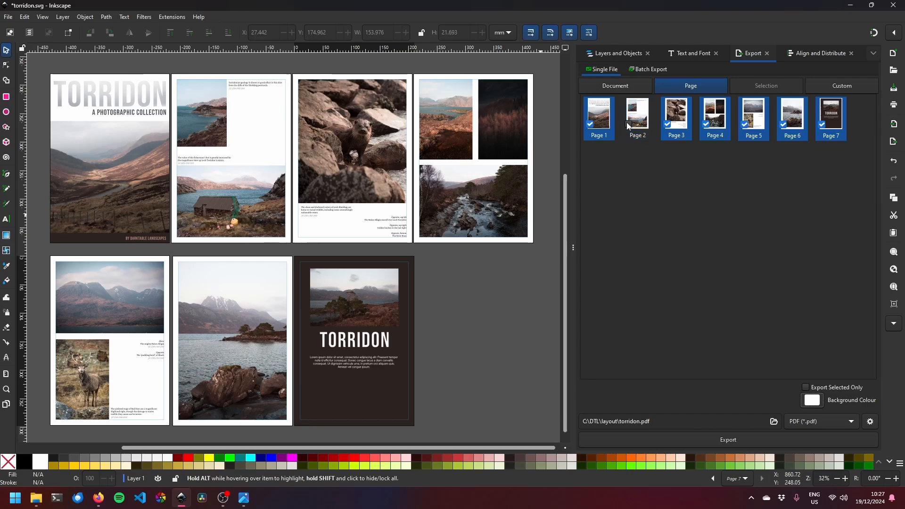
{"action": "left_click", "coordinate": [627, 125]}
{"action": "left_click", "coordinate": [592, 127]}
{"action": "left_click", "coordinate": [591, 126]}
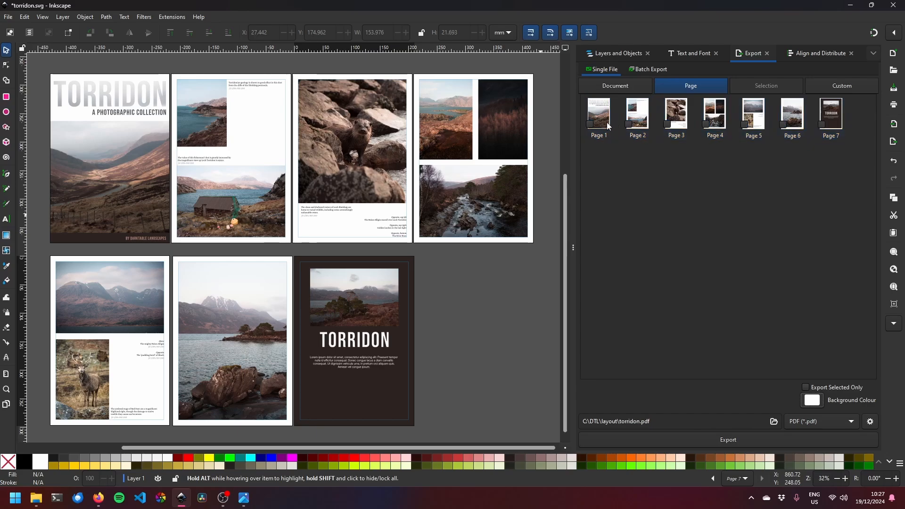
- Include all seven pages, from page 1 to page 7, in the single-file PDF export
{"action": "left_click", "coordinate": [590, 124]}
{"action": "left_click", "coordinate": [628, 124]}
{"action": "left_click", "coordinate": [667, 124]}
{"action": "left_click", "coordinate": [706, 125]}
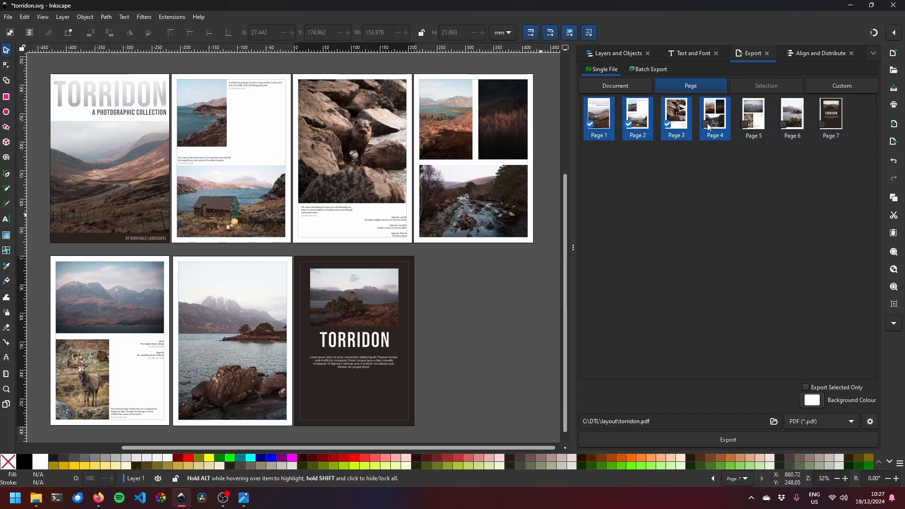
{"action": "left_click", "coordinate": [745, 125]}
{"action": "left_click", "coordinate": [783, 124]}
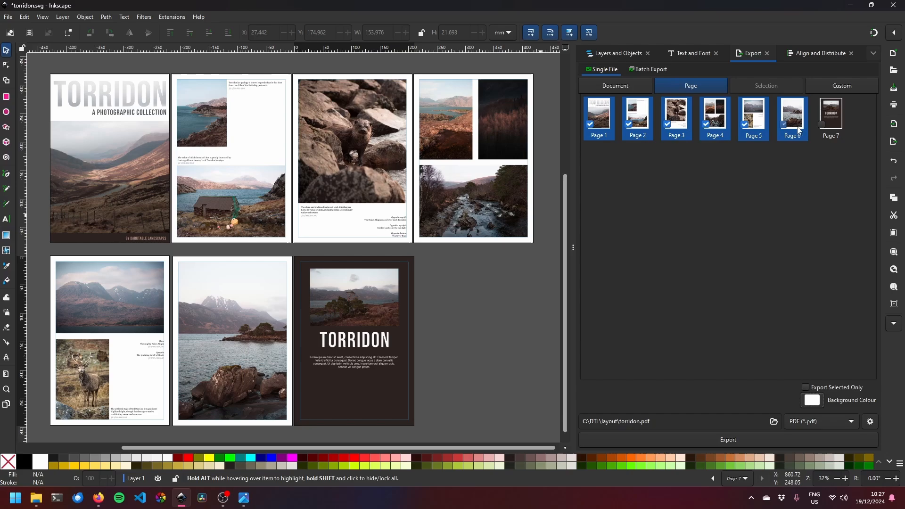
{"action": "left_click", "coordinate": [821, 124]}
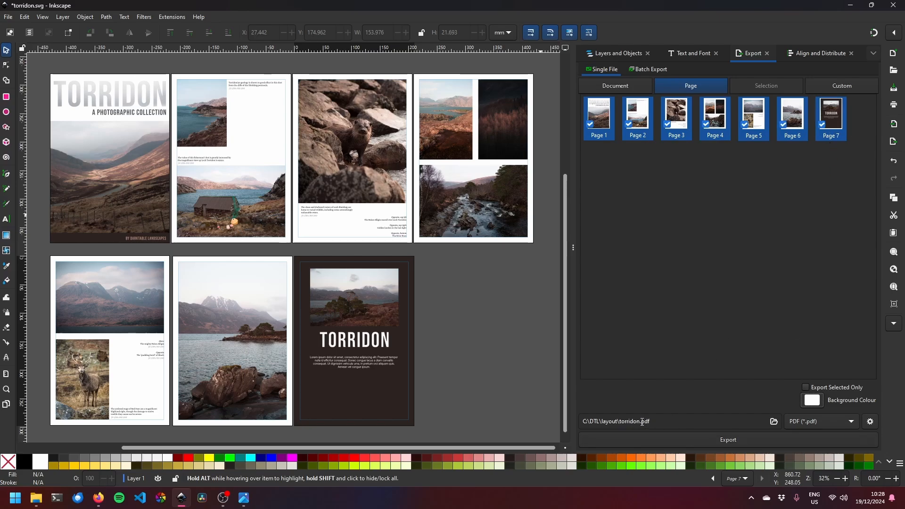
- Change the output file name to torridon2.pdf and export the selected pages
{"action": "left_click", "coordinate": [641, 421]}
{"action": "type", "text": "2"}
{"action": "left_click", "coordinate": [733, 439]}
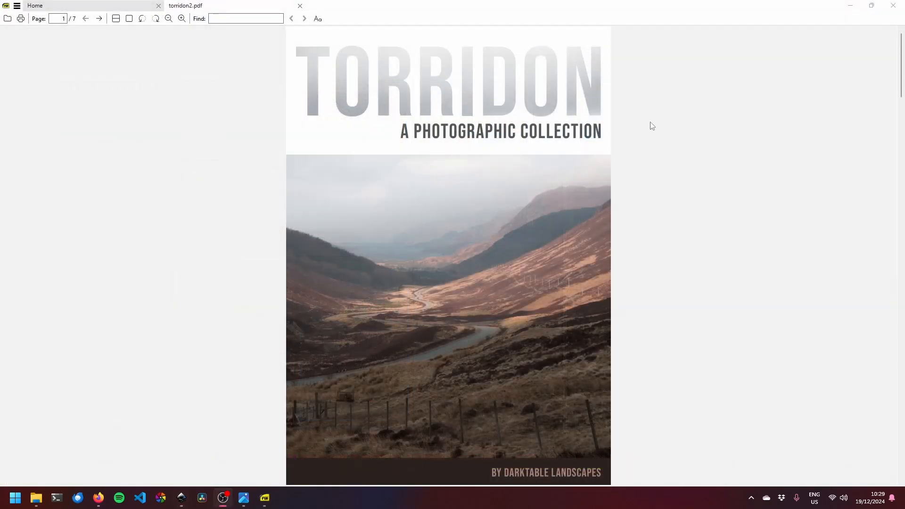
- Review the exported torridon2.pdf in the PDF viewer from the front cover through the photo pages to the back cover
{"action": "left_click", "coordinate": [652, 126]}
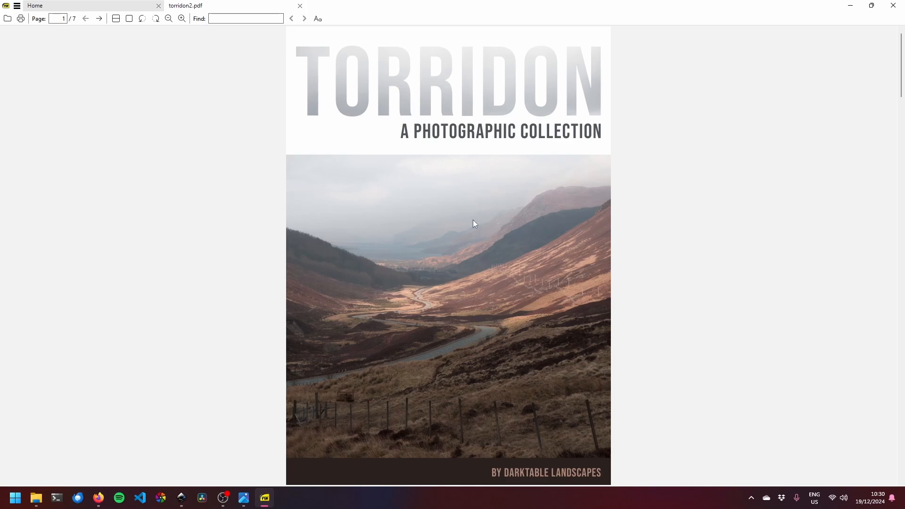
{"action": "scroll", "coordinate": [473, 220], "scroll_direction": "down", "scroll_amount": 8}
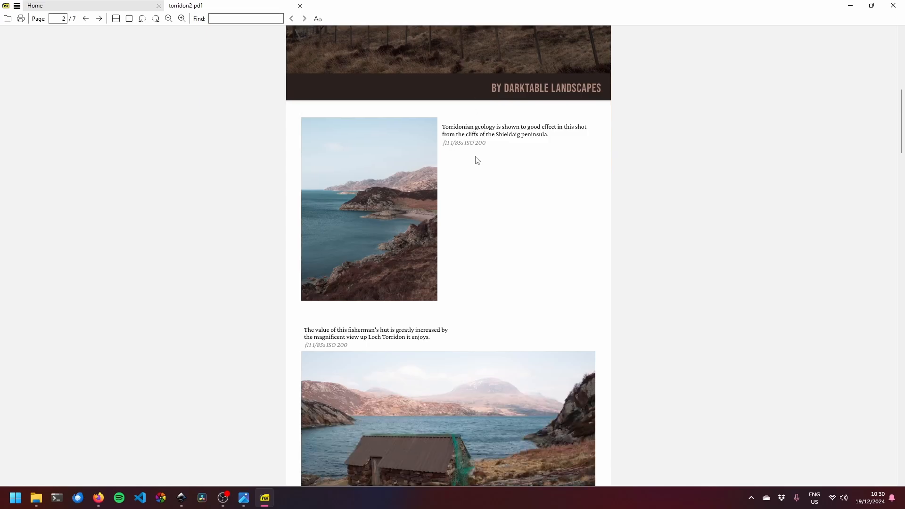
{"action": "scroll", "coordinate": [475, 157], "scroll_direction": "down", "scroll_amount": 12}
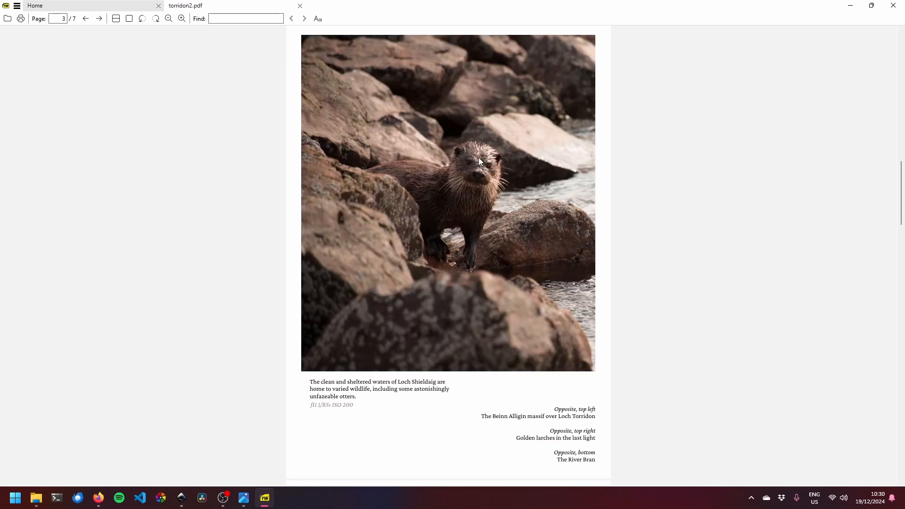
{"action": "scroll", "coordinate": [479, 160], "scroll_direction": "down", "scroll_amount": 14}
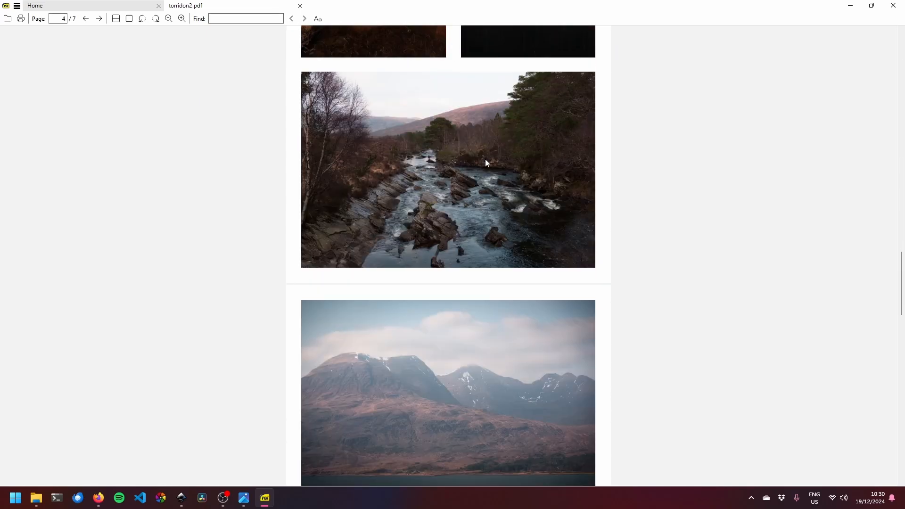
{"action": "scroll", "coordinate": [485, 159], "scroll_direction": "down", "scroll_amount": 11}
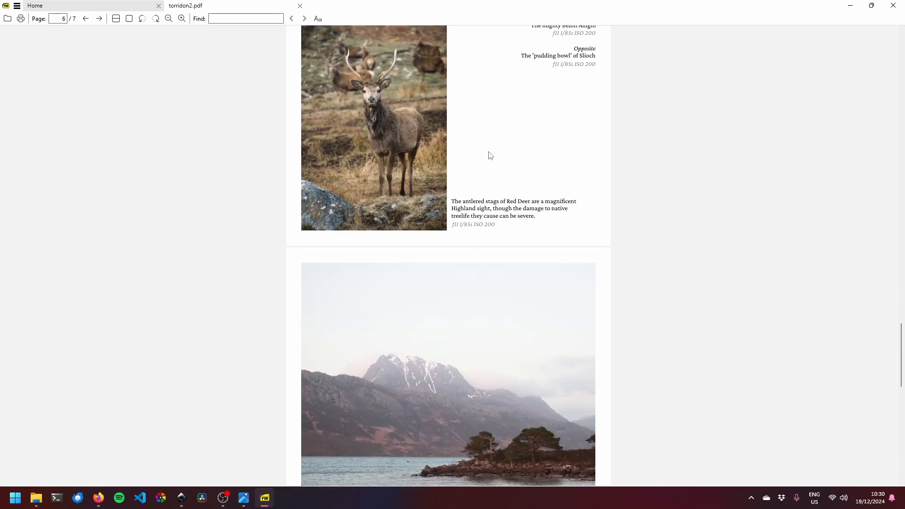
{"action": "scroll", "coordinate": [490, 155], "scroll_direction": "down", "scroll_amount": 4}
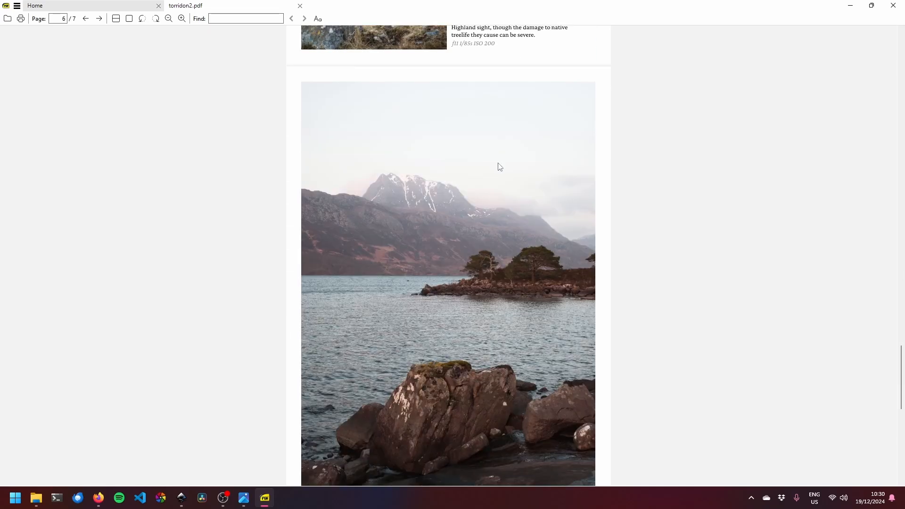
{"action": "scroll", "coordinate": [500, 166], "scroll_direction": "down", "scroll_amount": 10}
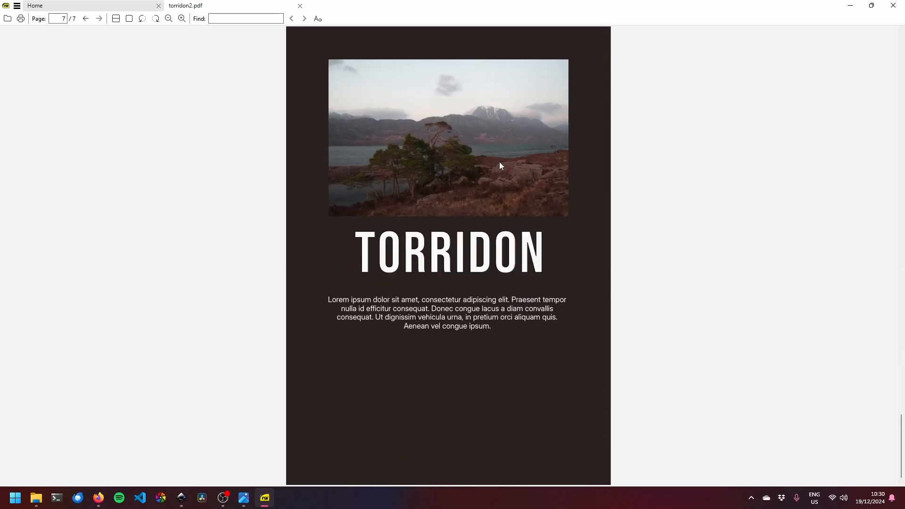